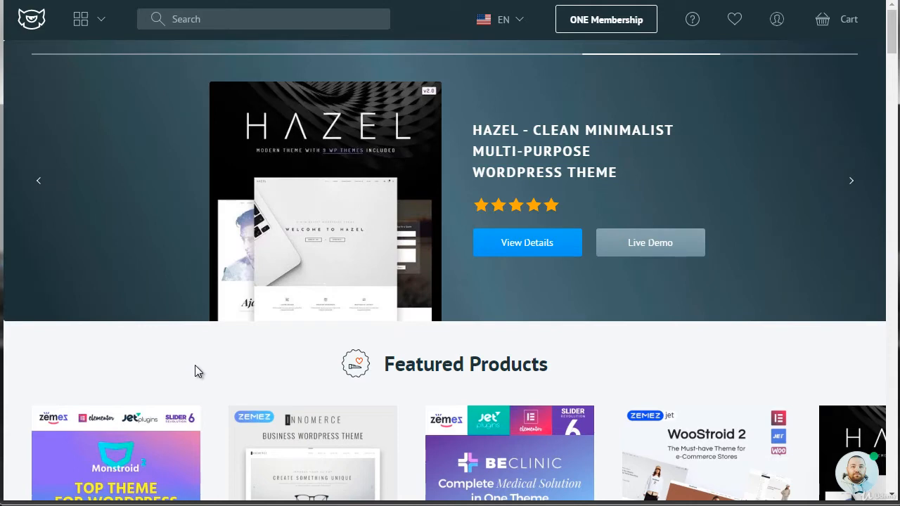
Step: Open the WooCommerce category of website templates and look through the trending themes
click(92, 29)
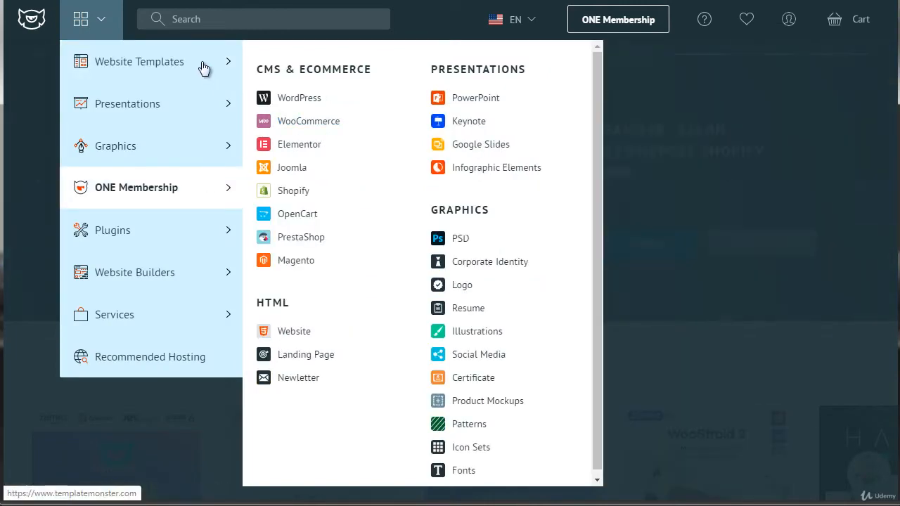
mouse_move(203, 66)
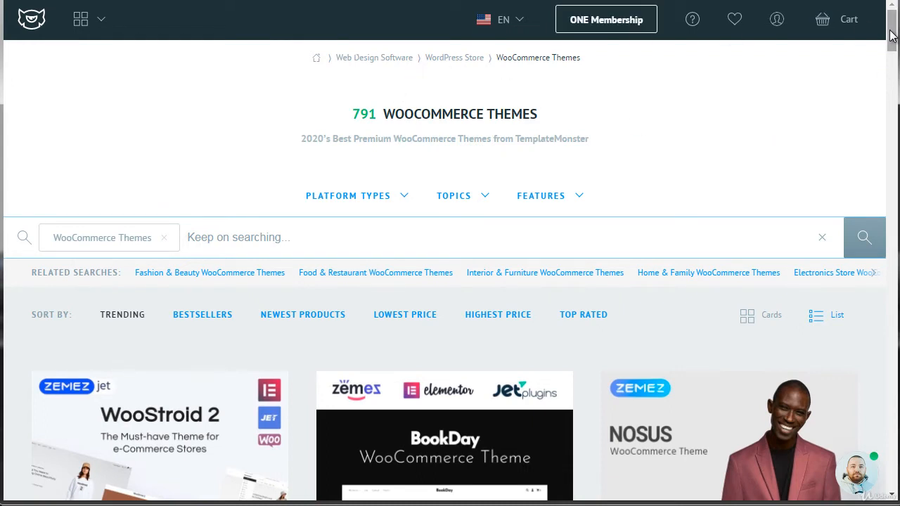
drag(891, 36, 892, 58)
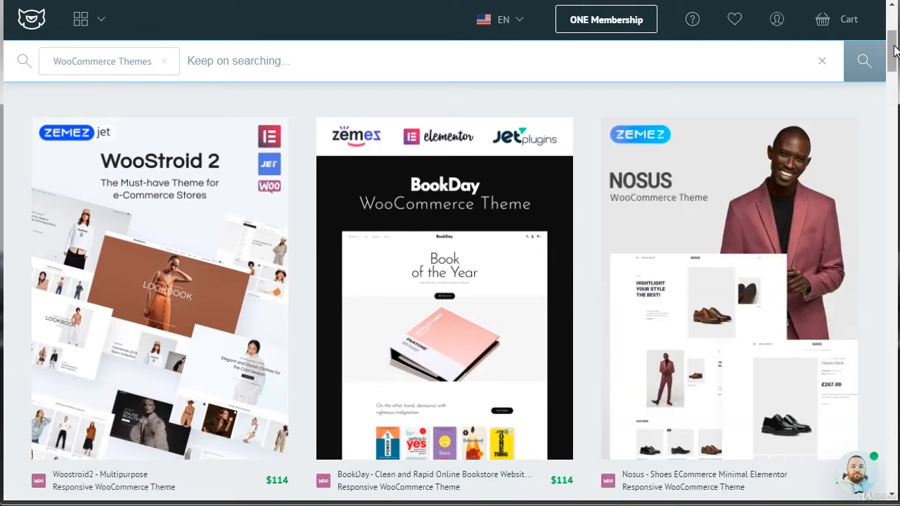
drag(894, 47, 894, 89)
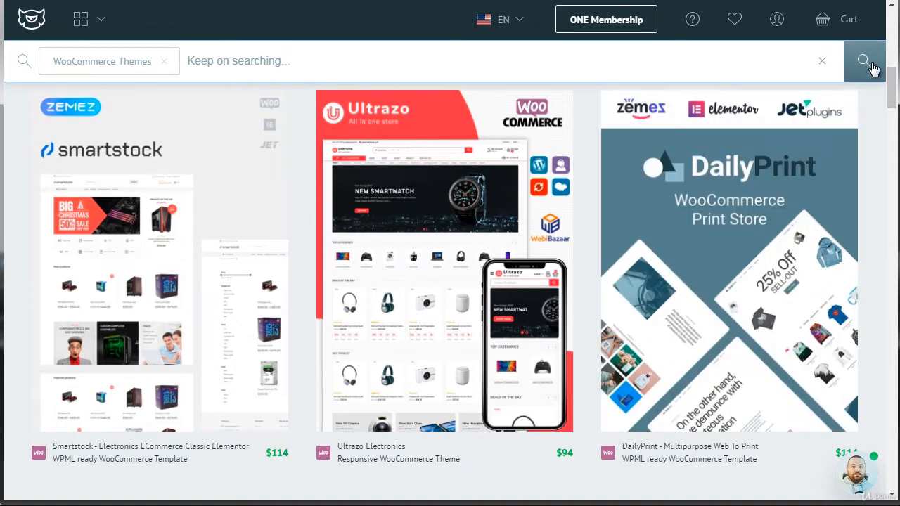
Step: Search within the WooCommerce themes for "books" and look through the matching themes
click(260, 59)
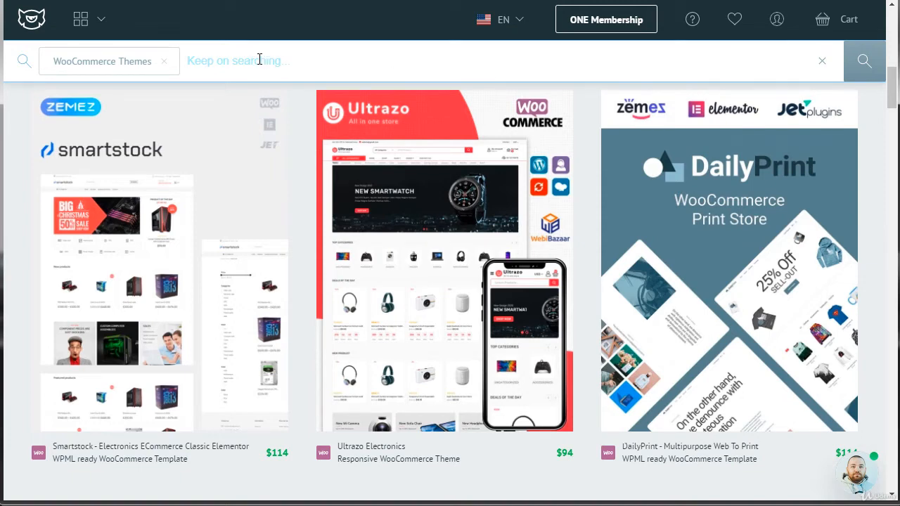
text(books)
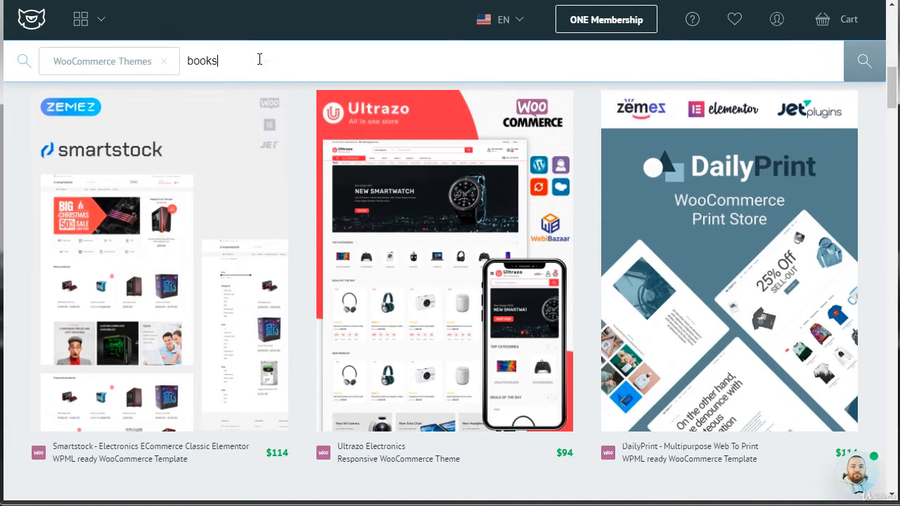
key(Return)
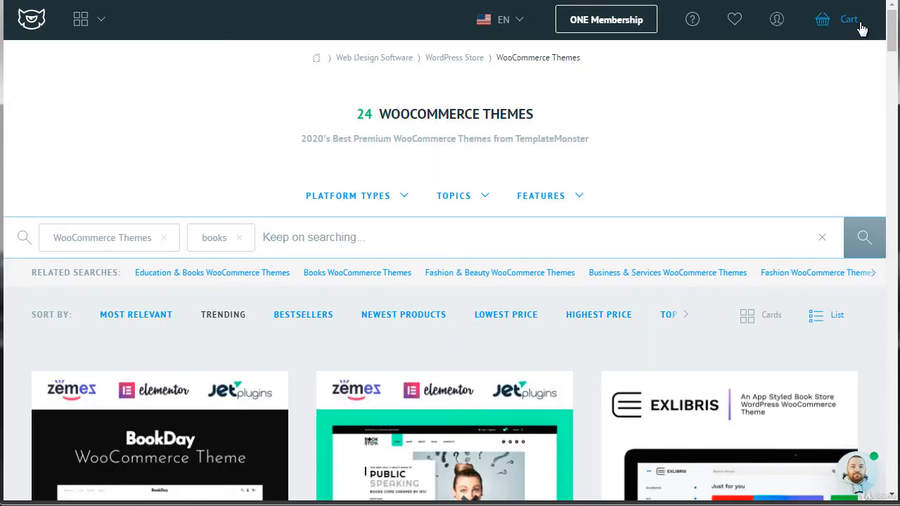
drag(890, 38, 890, 60)
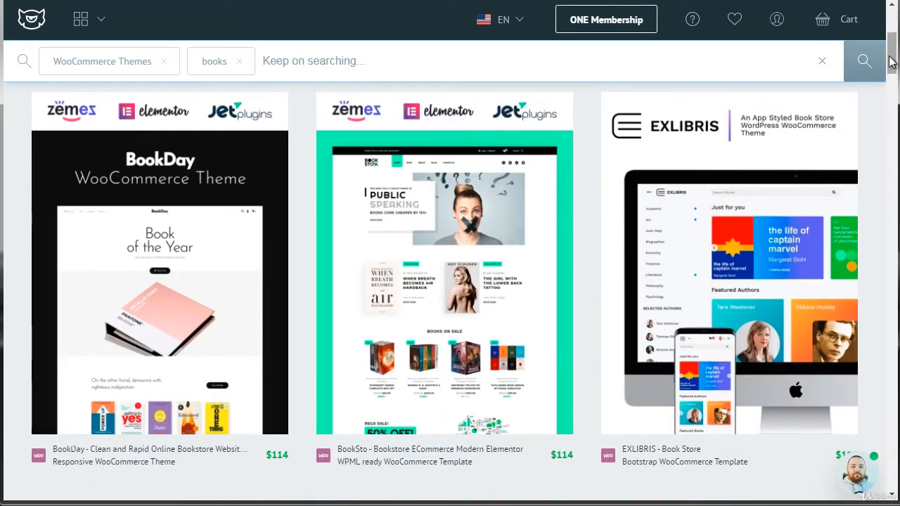
drag(890, 66, 894, 132)
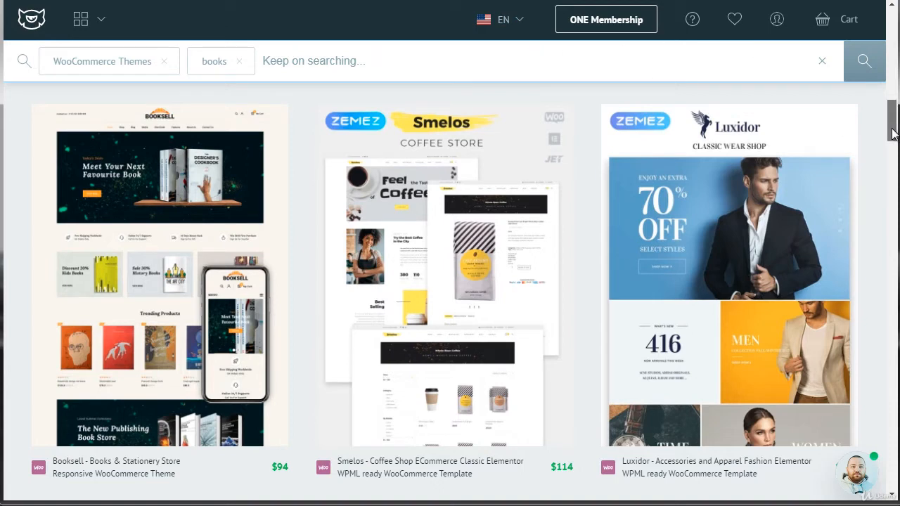
drag(893, 133, 892, 158)
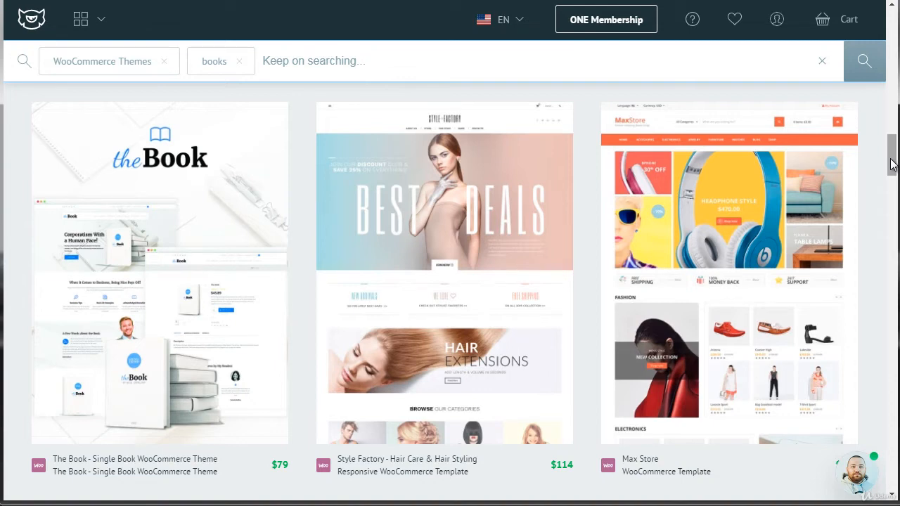
Step: Open the details page of the Booksell theme and review its price, additional offers, description and compatibility
drag(892, 164, 893, 123)
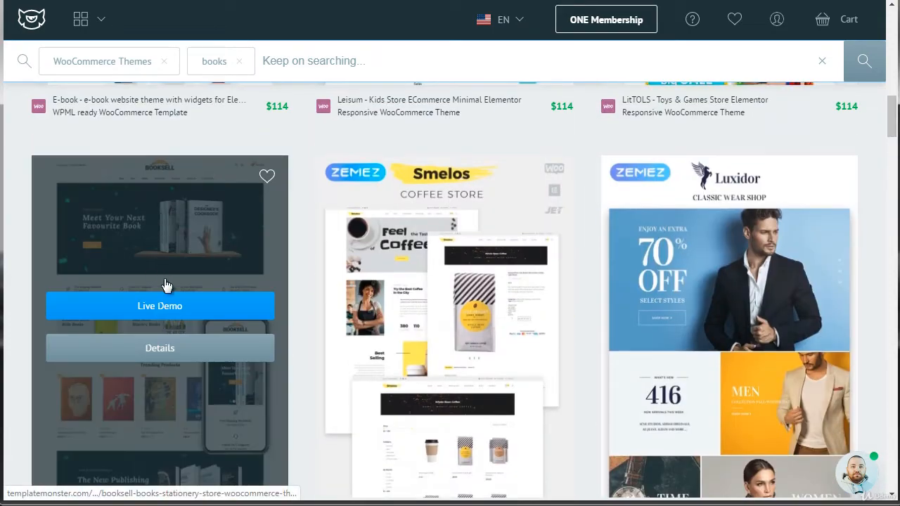
click(171, 352)
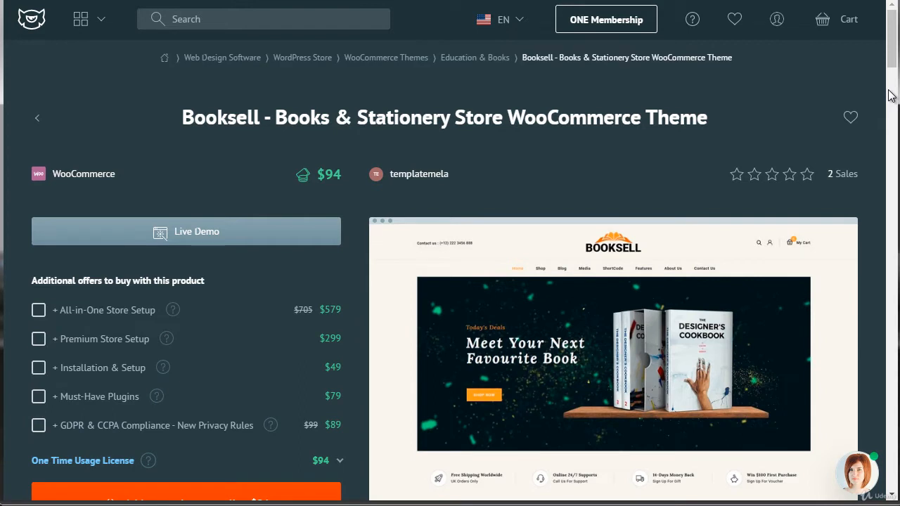
scroll(891, 67, down, 1)
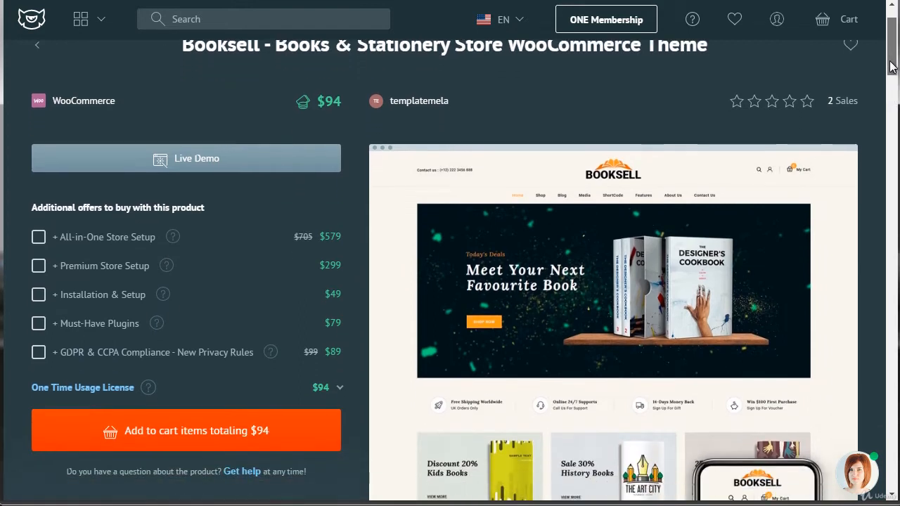
drag(890, 62, 890, 64)
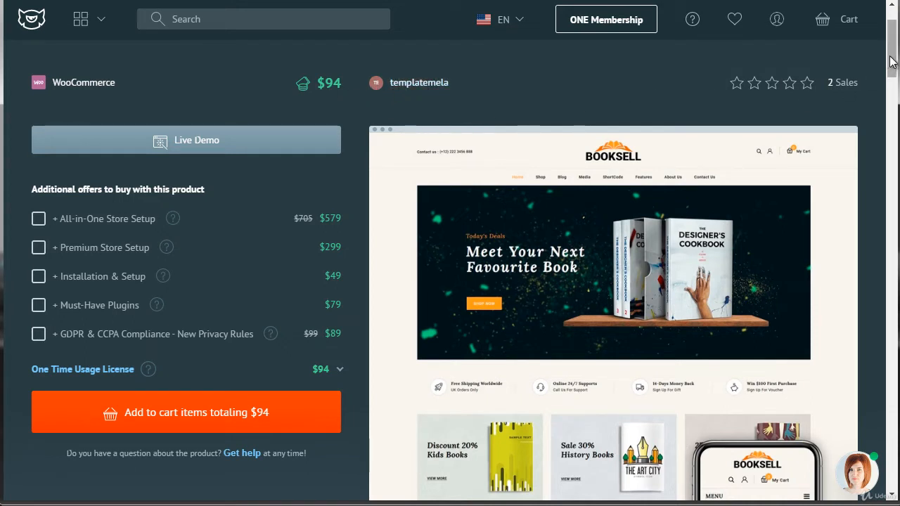
drag(893, 62, 895, 156)
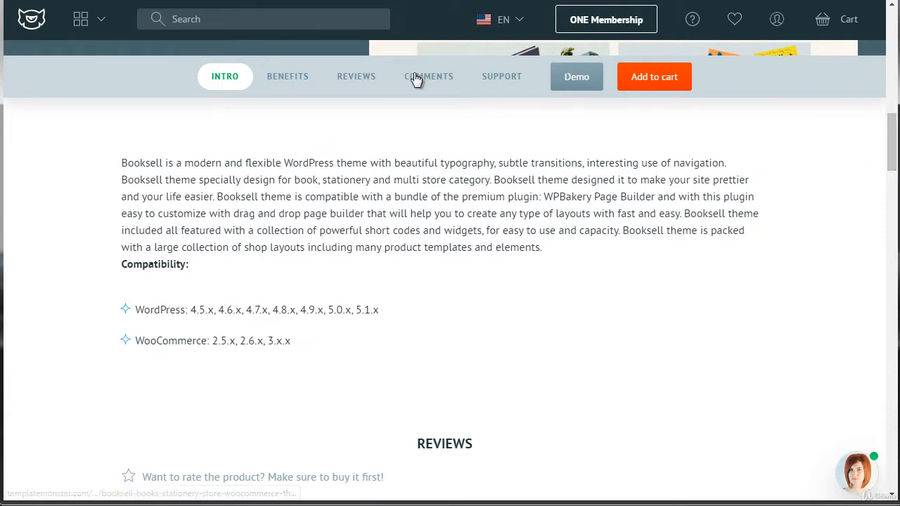
Step: Check the reviews and the comments sections of the Booksell theme
click(360, 77)
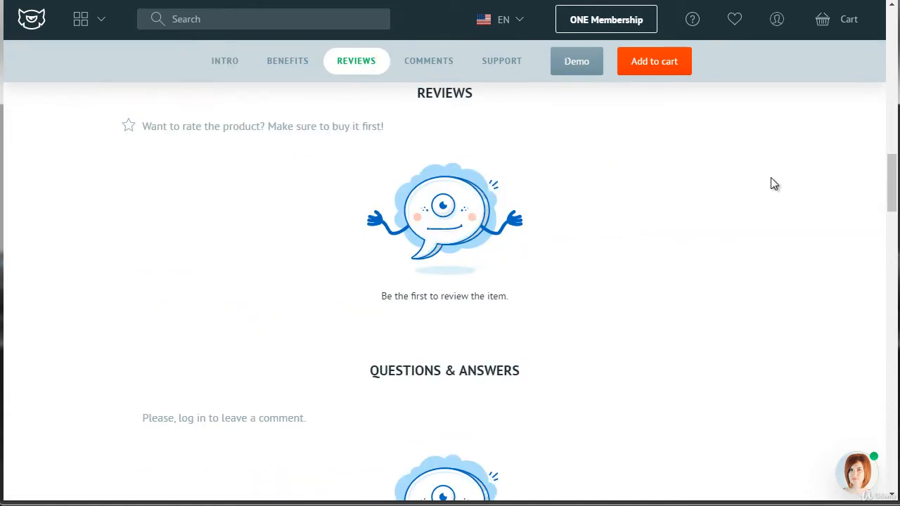
drag(894, 180, 894, 146)
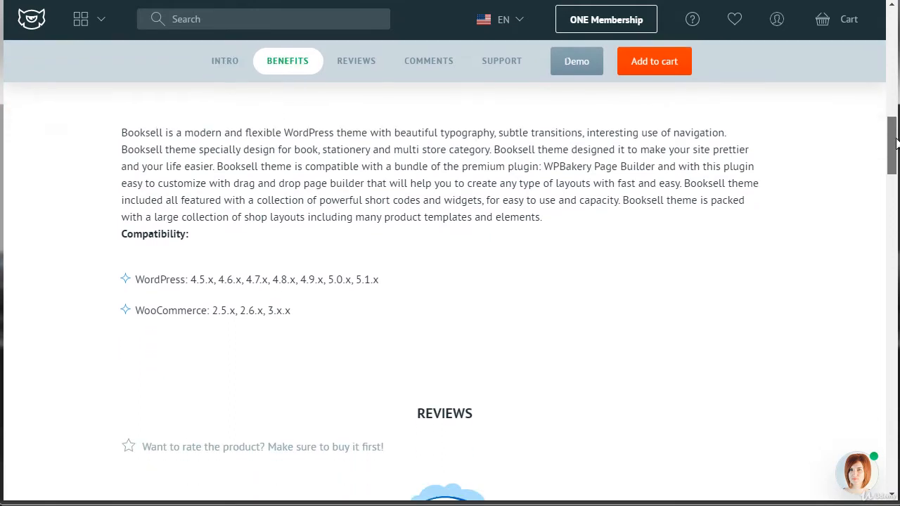
click(414, 61)
drag(892, 220, 891, 216)
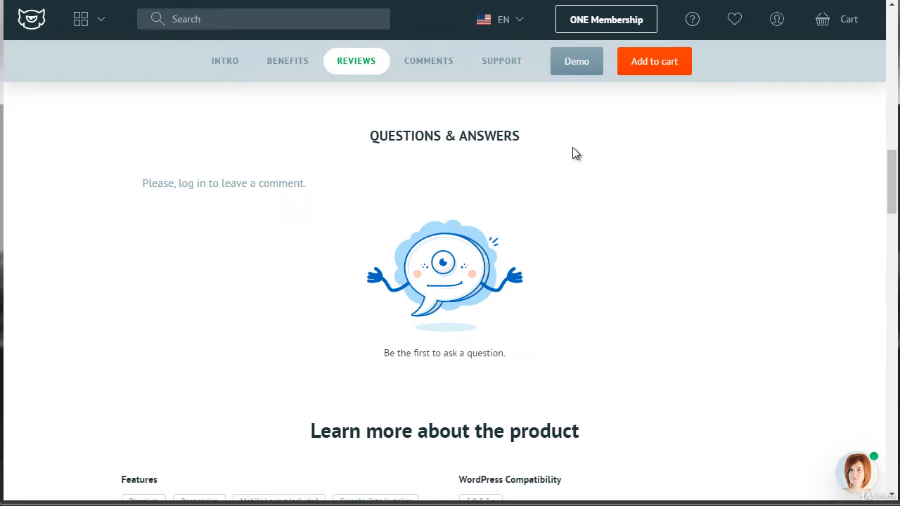
mouse_move(891, 179)
mouse_down()
mouse_move(887, 60)
mouse_move(891, 162)
mouse_up()
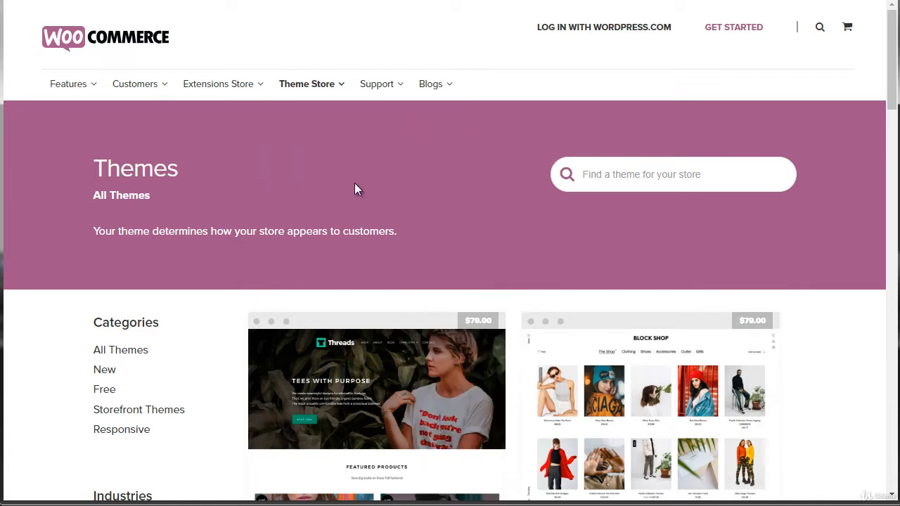
Step: Switch to the WooCommerce Theme Store and look over its themes and industry categories
mouse_move(307, 93)
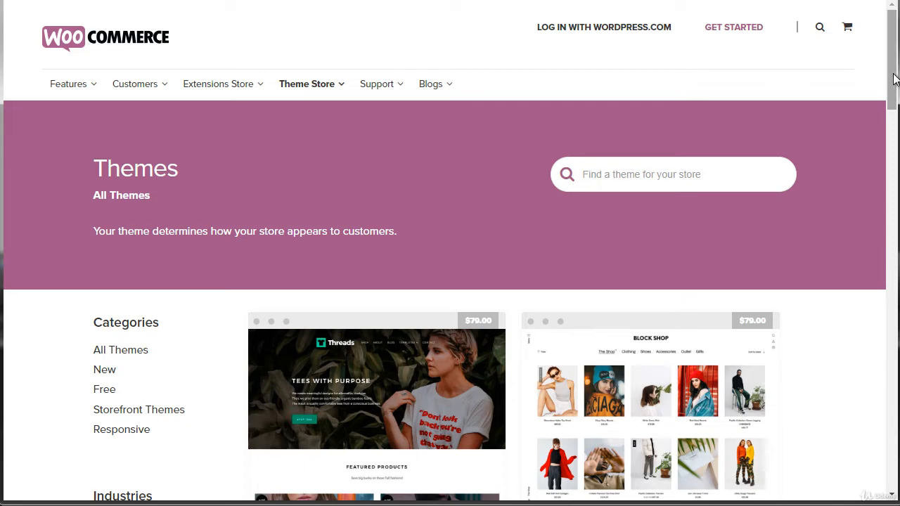
drag(893, 80, 893, 122)
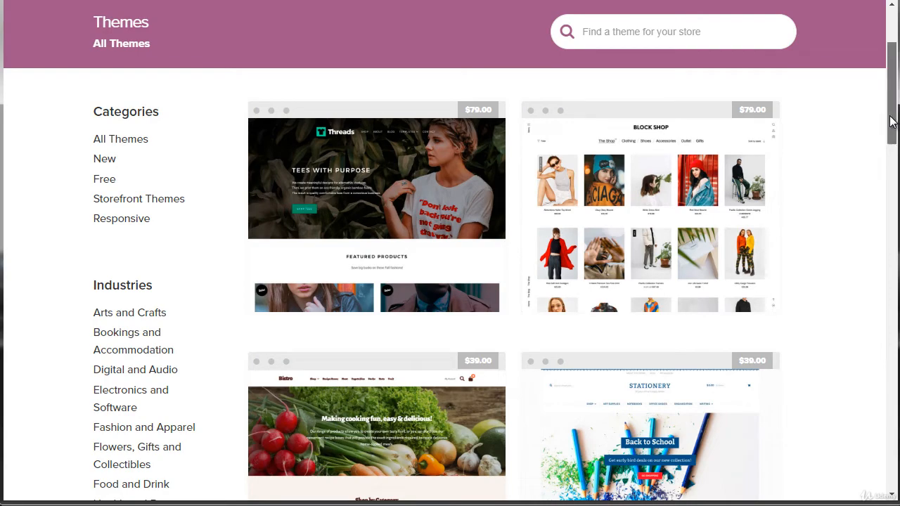
drag(891, 121, 891, 71)
mouse_move(312, 94)
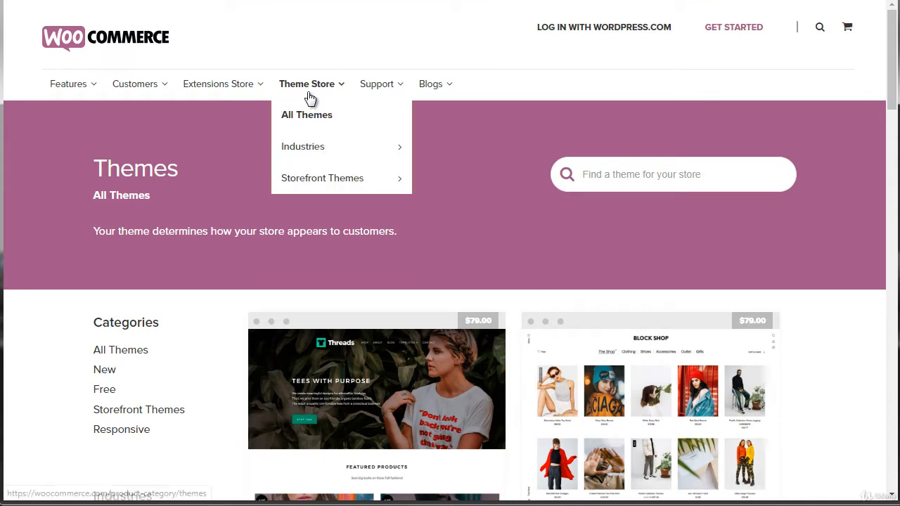
mouse_move(329, 145)
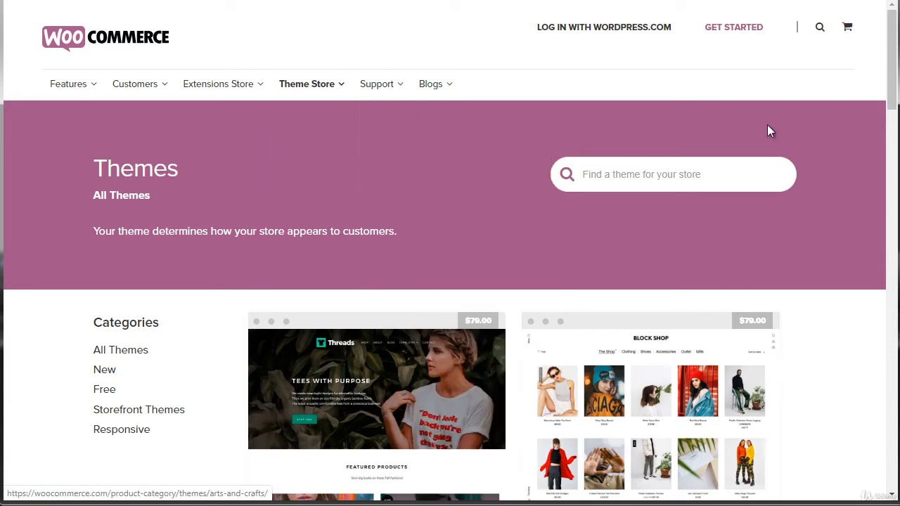
Step: Show the Electronics and Software industry themes and look over the listed Outlet theme
drag(889, 90, 890, 147)
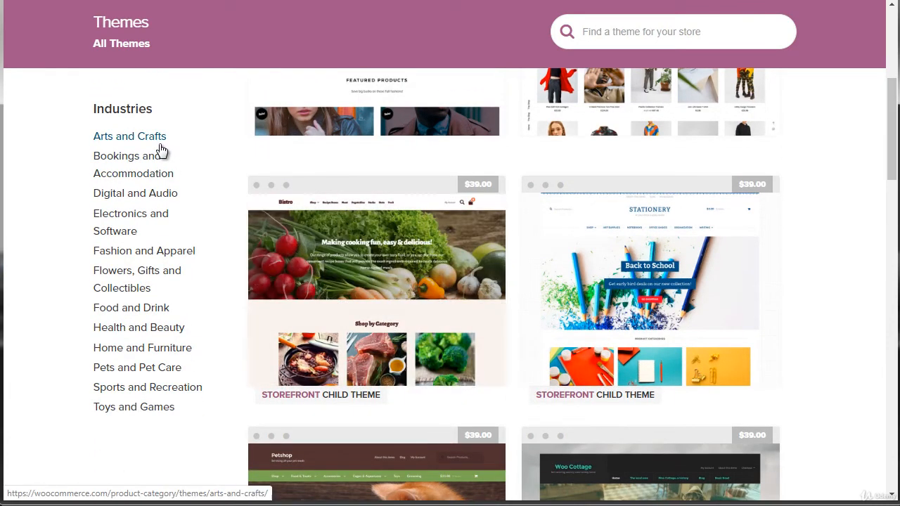
click(127, 235)
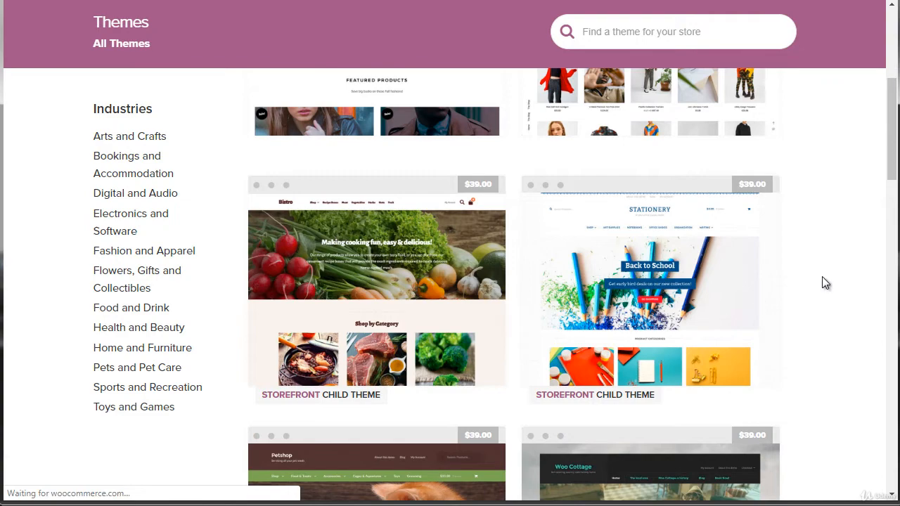
scroll(825, 282, down, 10)
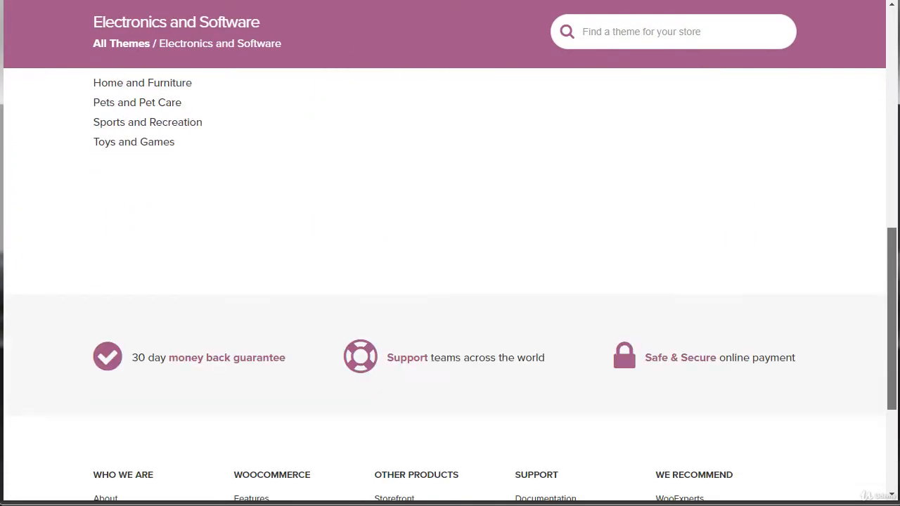
scroll(897, 188, up, 10)
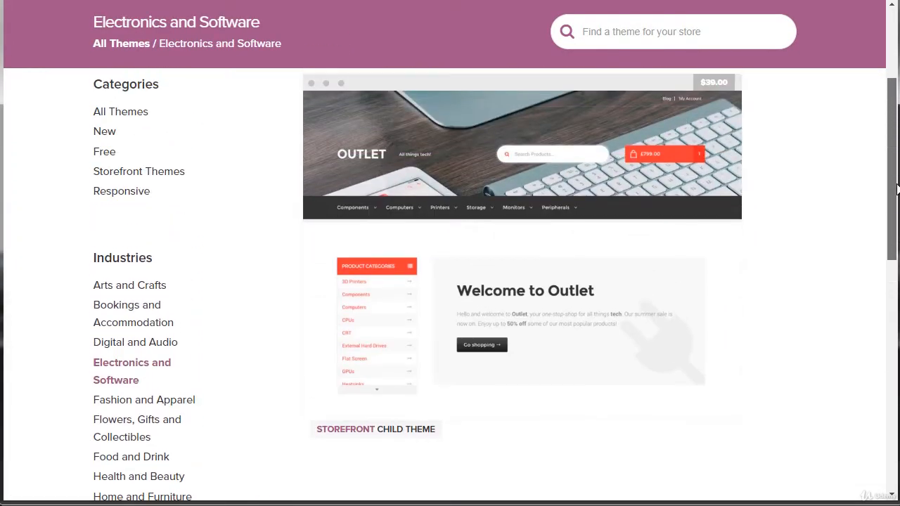
drag(897, 189, 898, 192)
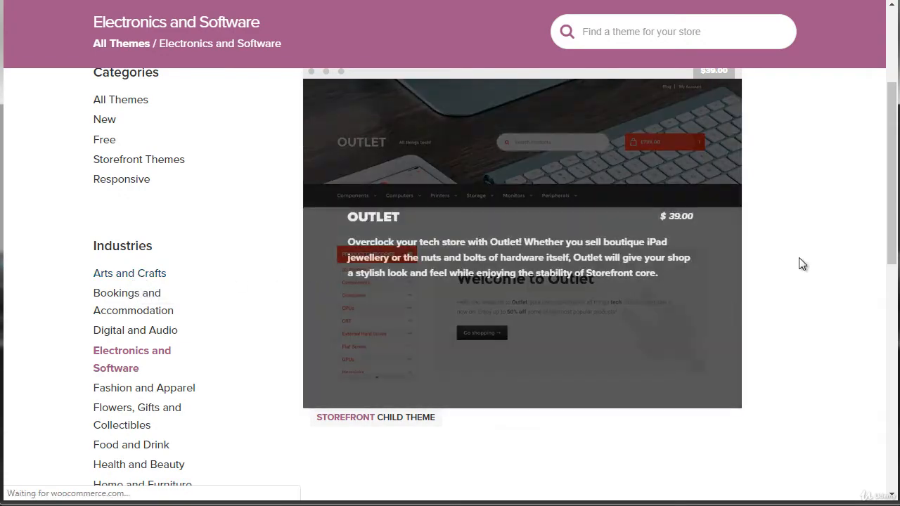
Step: Show the Arts and Crafts industry themes and review the Stationery theme's product page
drag(893, 174, 878, 185)
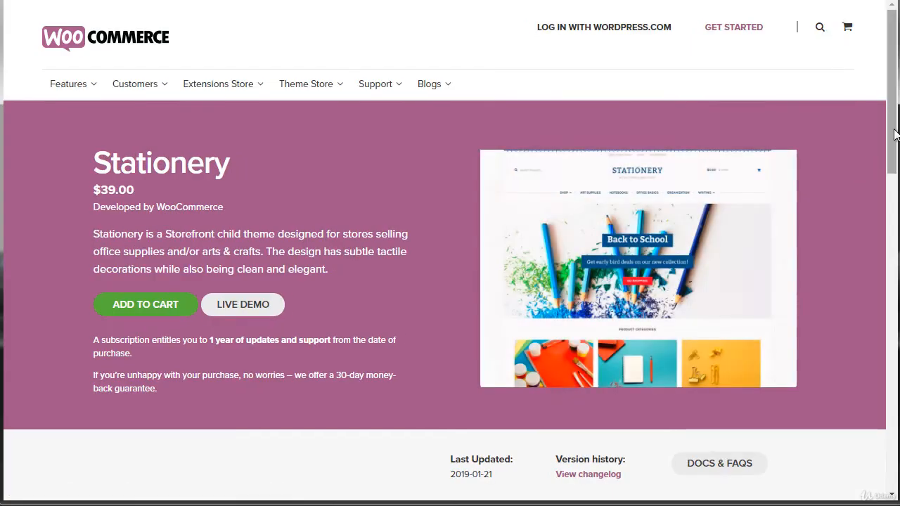
drag(892, 133, 865, 153)
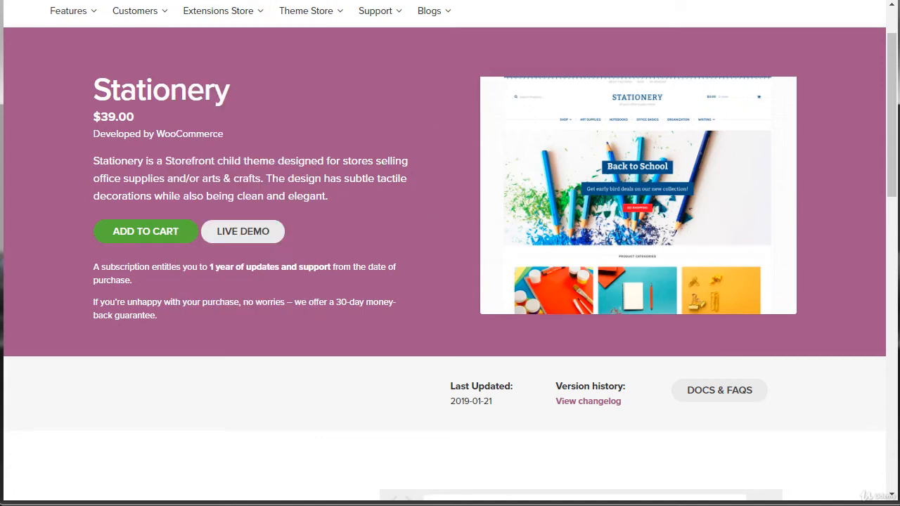
Step: Switch to ThemeForest's WordPress eCommerce themes page and look through the weekly bestsellers and the hot themes under $49
key(ctrl+Tab)
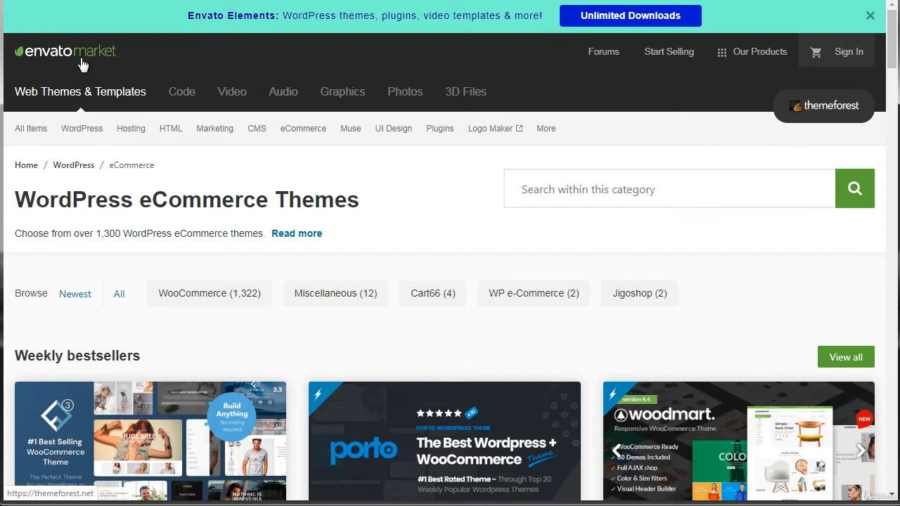
mouse_move(306, 136)
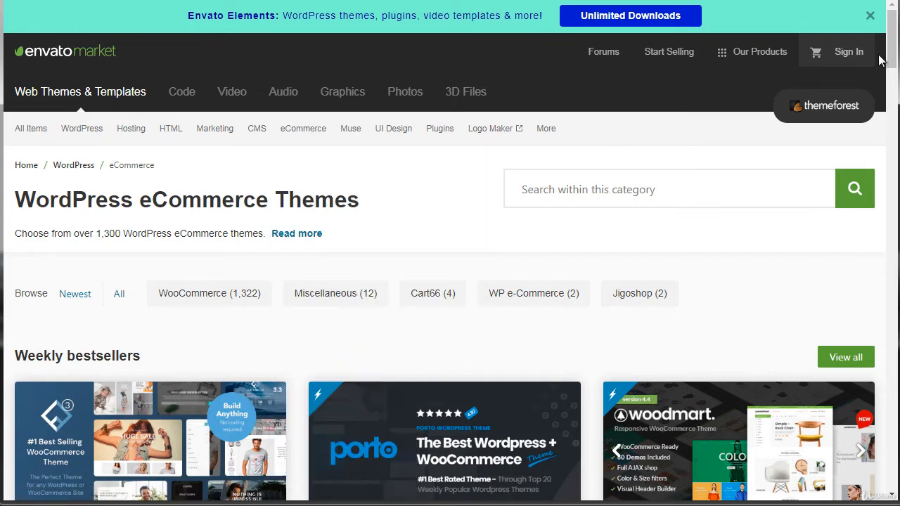
drag(890, 58, 895, 94)
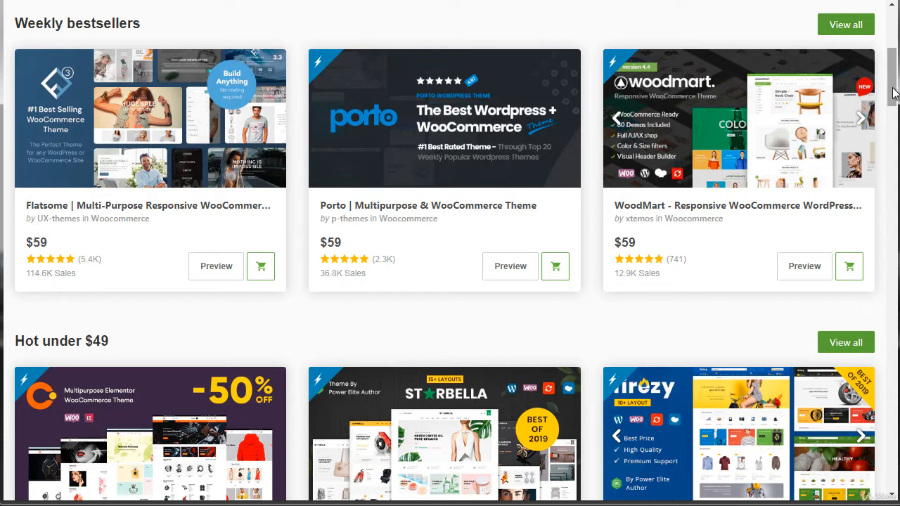
drag(893, 93, 889, 55)
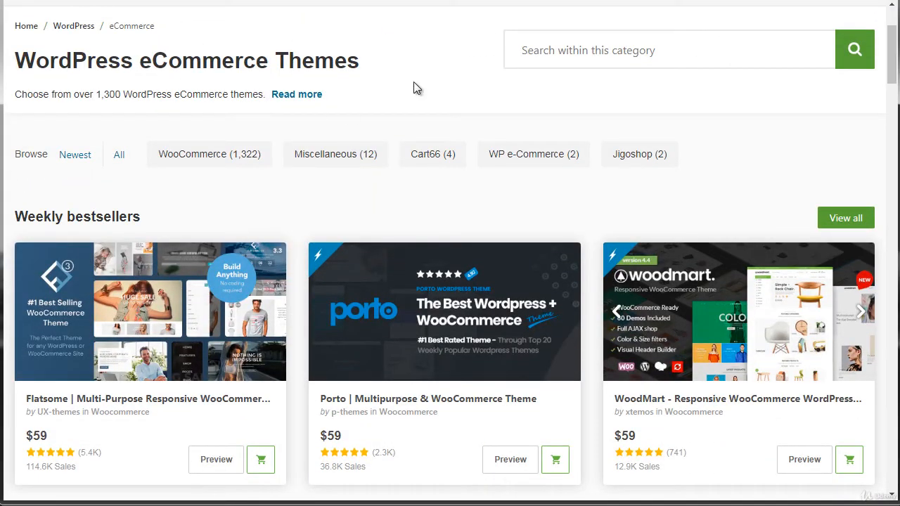
drag(892, 35, 892, 18)
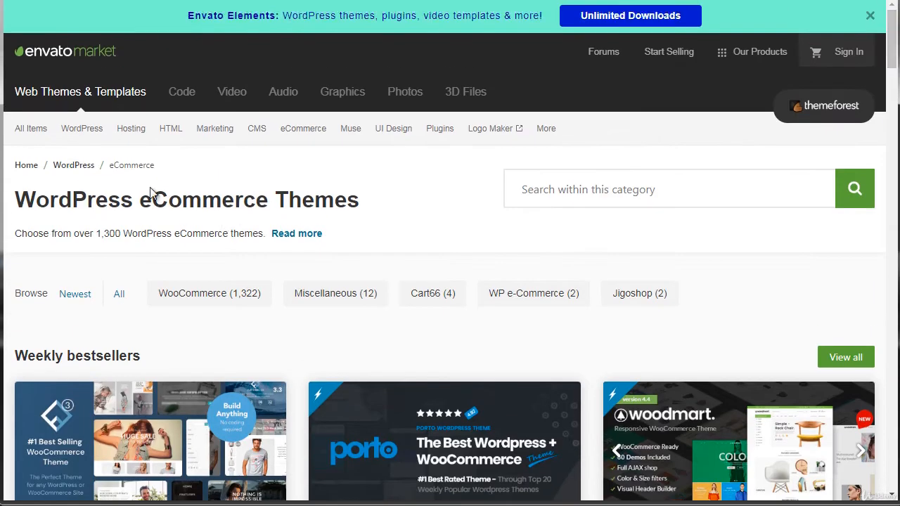
Step: Open the WoodMart theme's page from the weekly bestsellers and accept the cookie notice
mouse_move(85, 141)
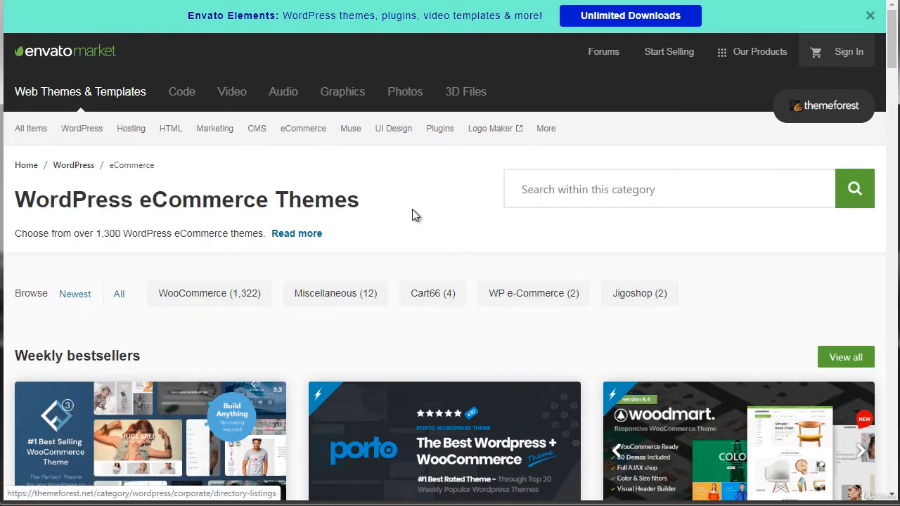
drag(892, 64, 892, 79)
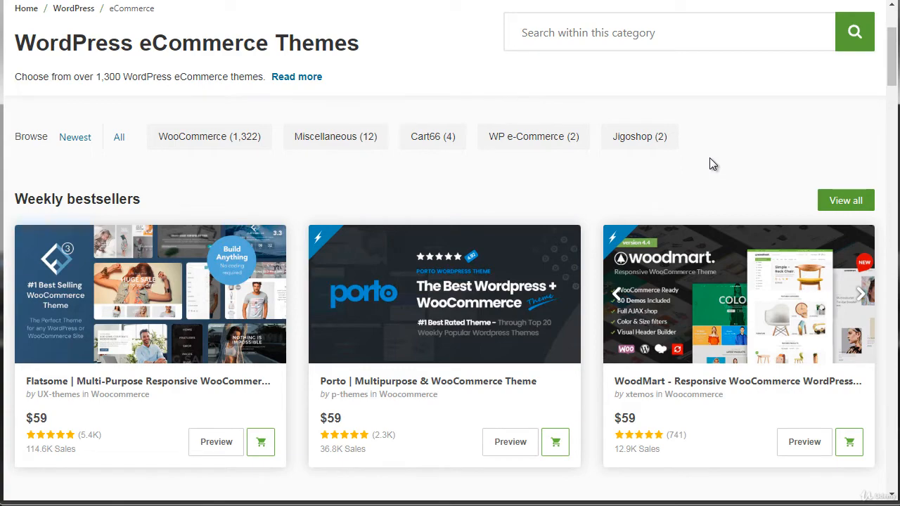
drag(894, 41, 895, 76)
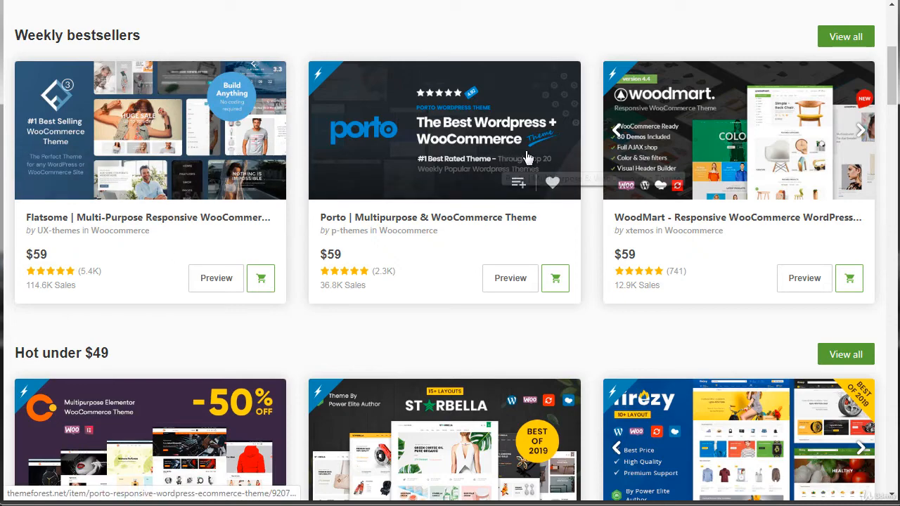
click(665, 151)
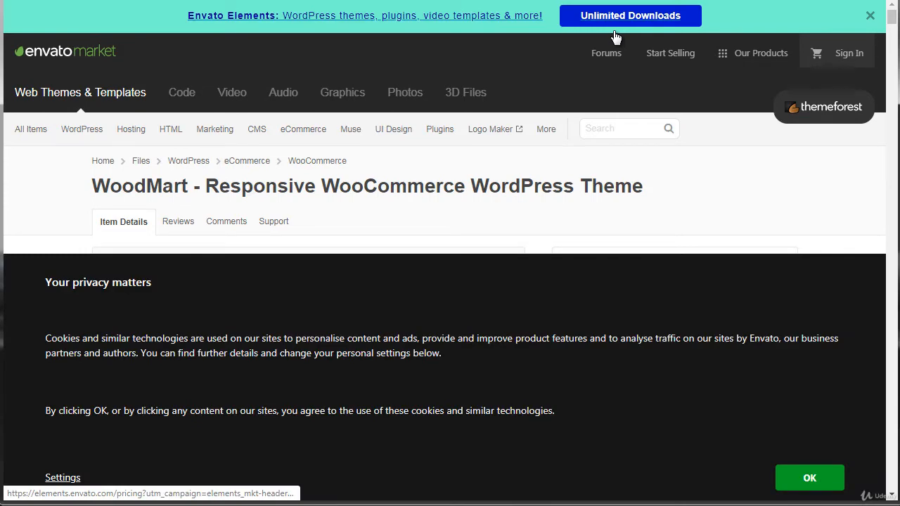
click(809, 478)
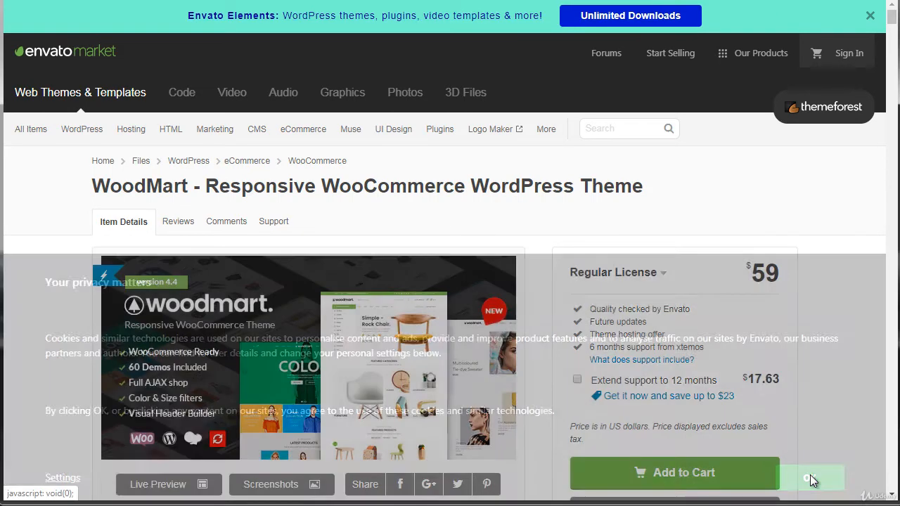
Step: Look through WoodMart's item details, including its license options, rating, compatibility and feature descriptions
drag(892, 17, 892, 21)
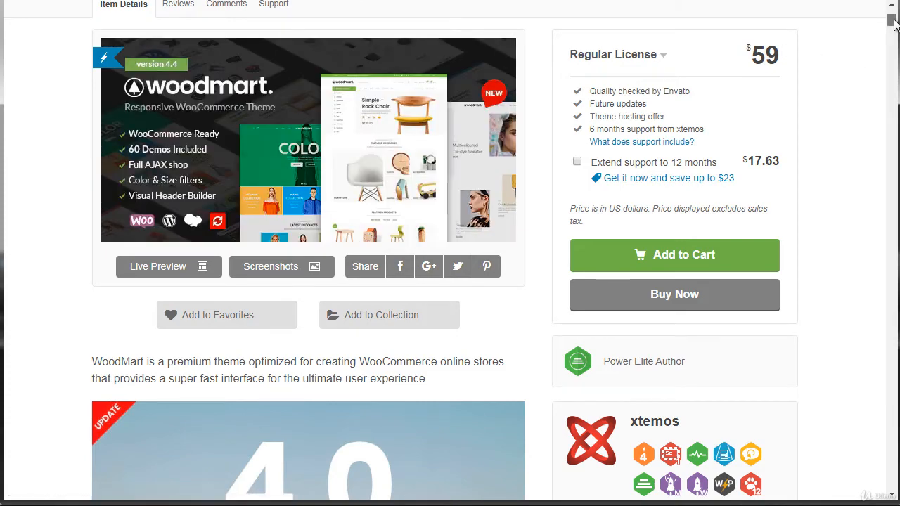
scroll(895, 25, down, 1)
scroll(894, 25, up, 2)
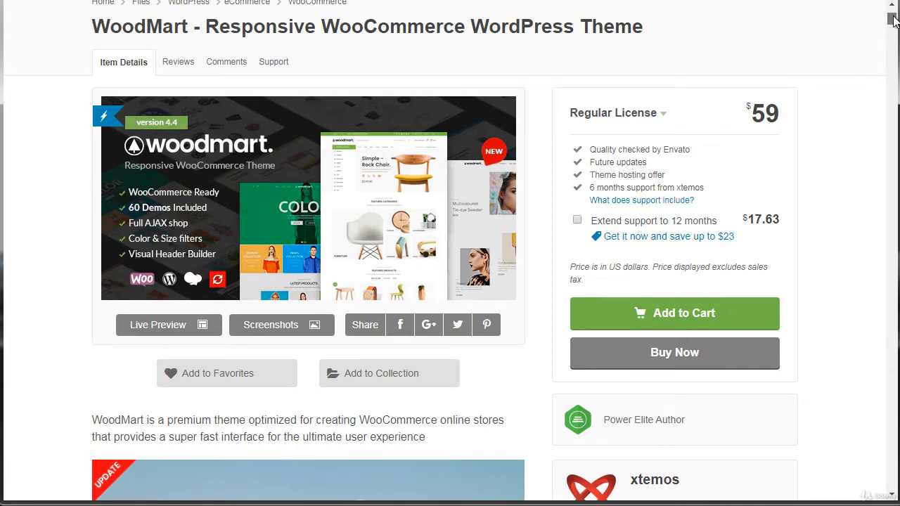
scroll(894, 25, down, 2)
scroll(891, 25, down, 7)
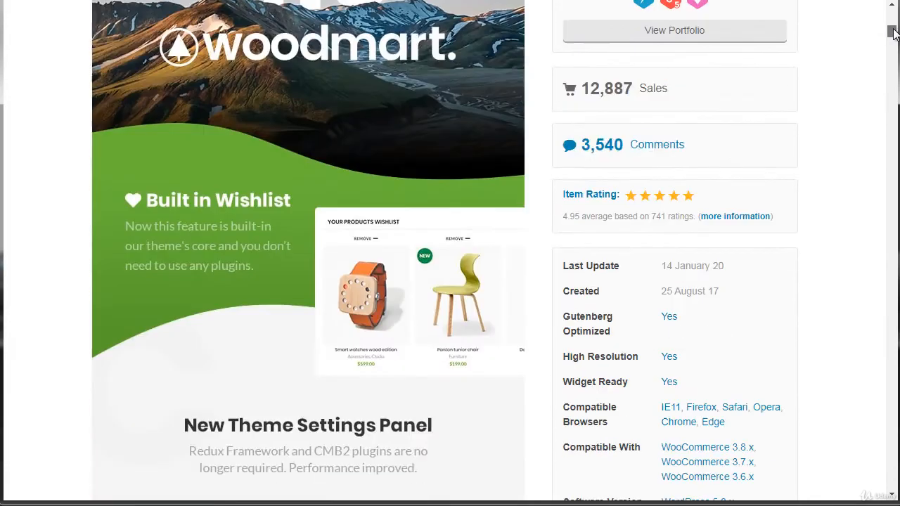
scroll(891, 28, up, 2)
drag(892, 26, 891, 109)
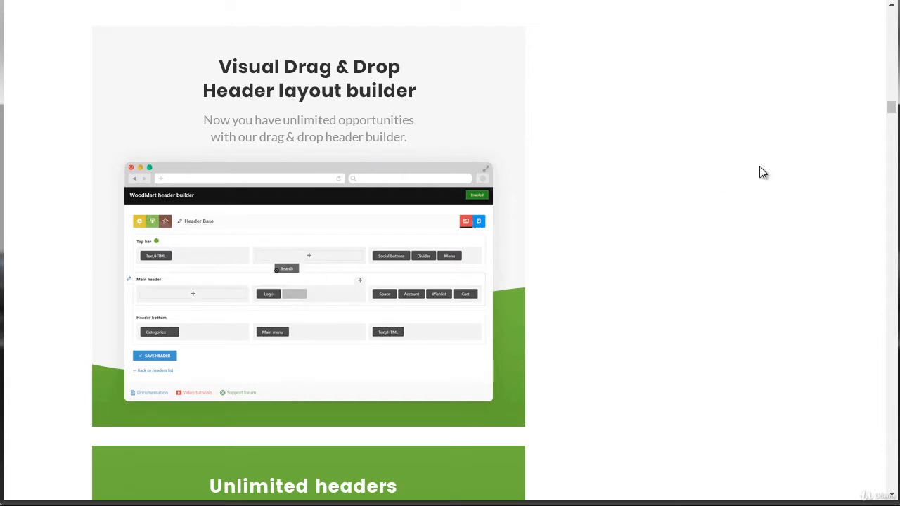
Step: Review the WoodMart changelog and highlight the entries of update version 4.4.0
drag(893, 105, 883, 381)
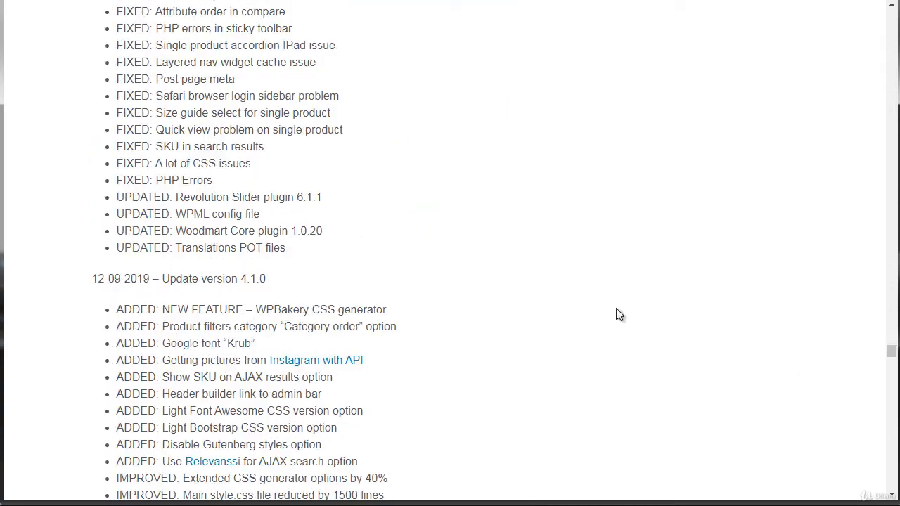
scroll(502, 248, up, 10)
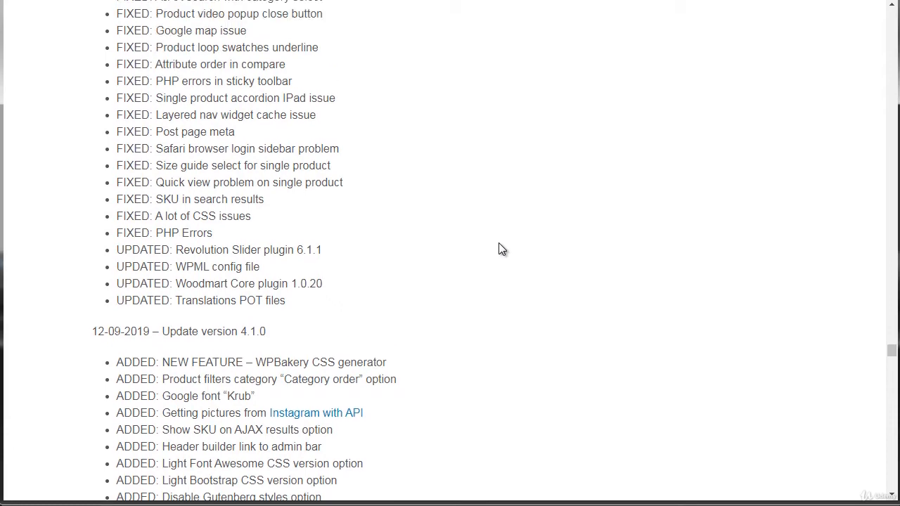
scroll(499, 244, up, 5)
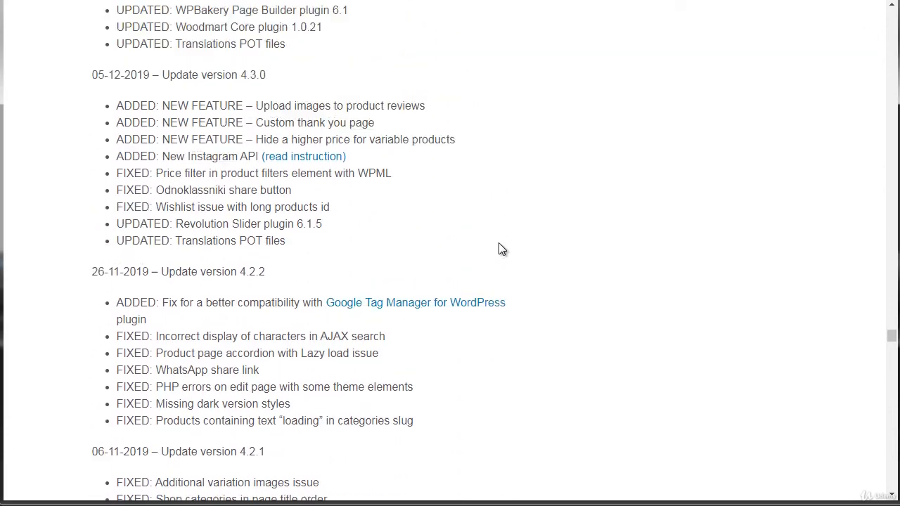
scroll(502, 249, up, 1)
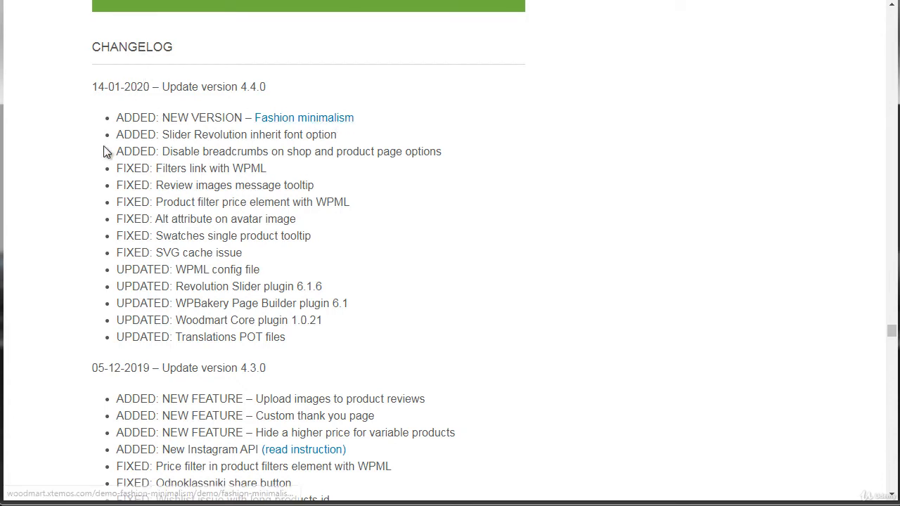
drag(118, 116, 323, 341)
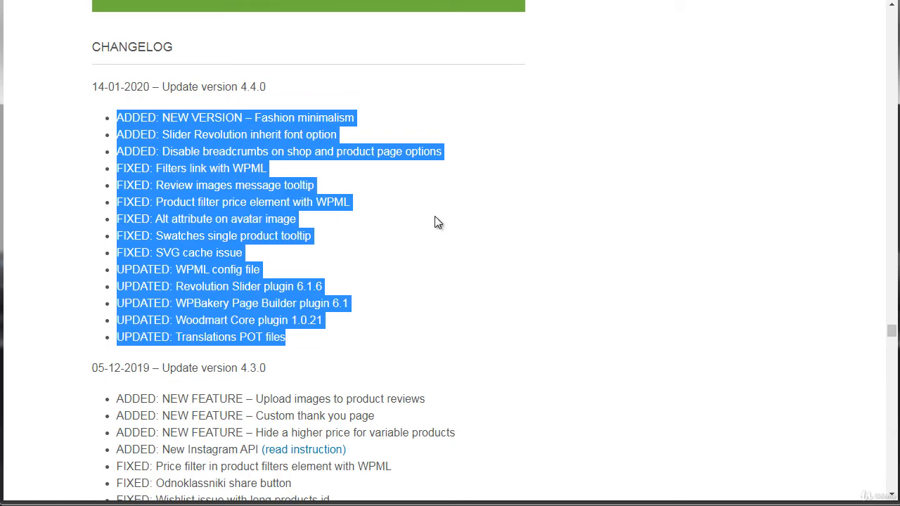
click(648, 204)
Step: Open the WoodMart comments in a separate tab and read the buyers' questions and the author's replies
drag(892, 330, 891, 35)
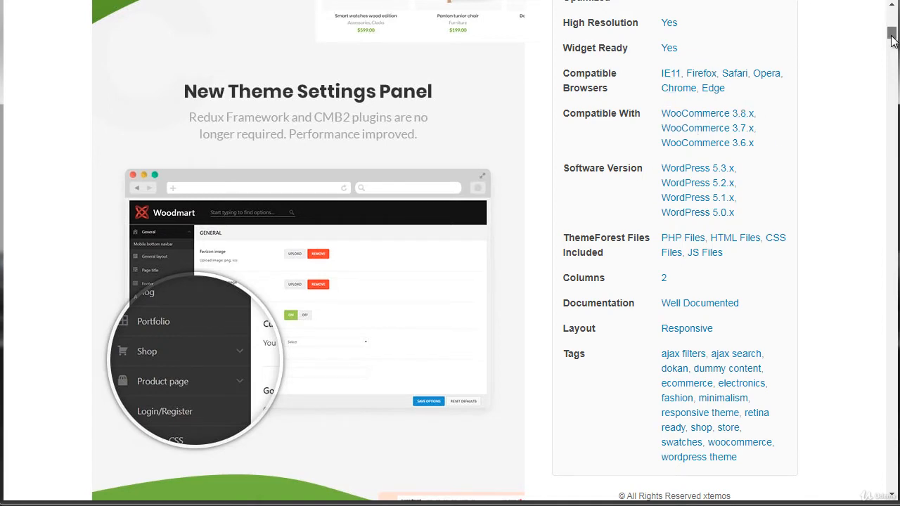
drag(891, 40, 892, 35)
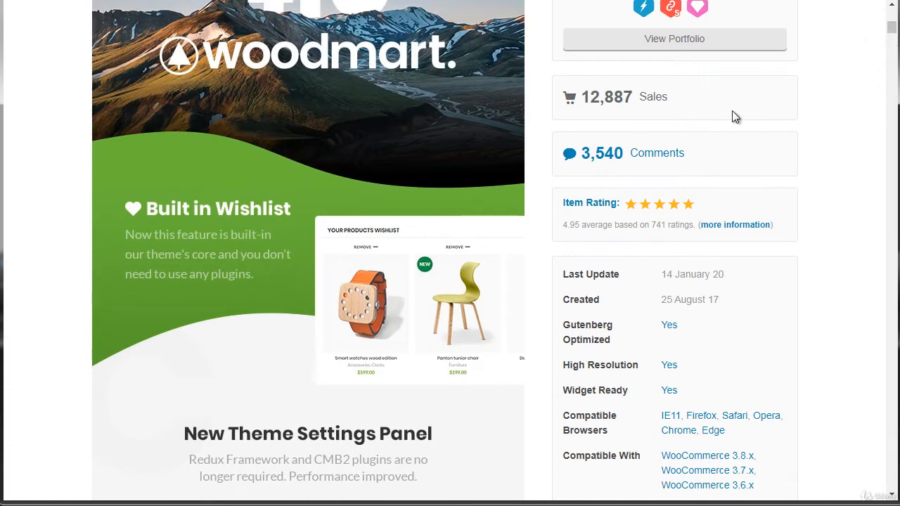
right_click(661, 154)
click(717, 166)
click(415, 1)
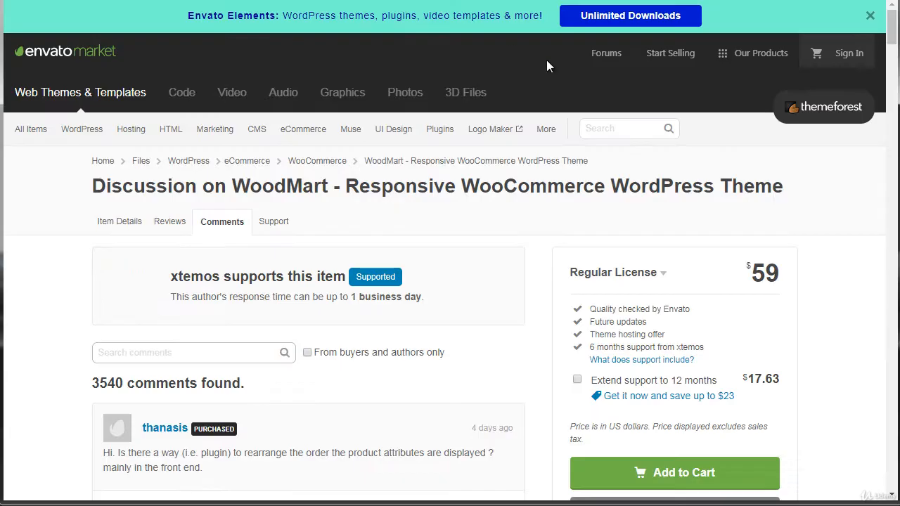
drag(887, 40, 893, 59)
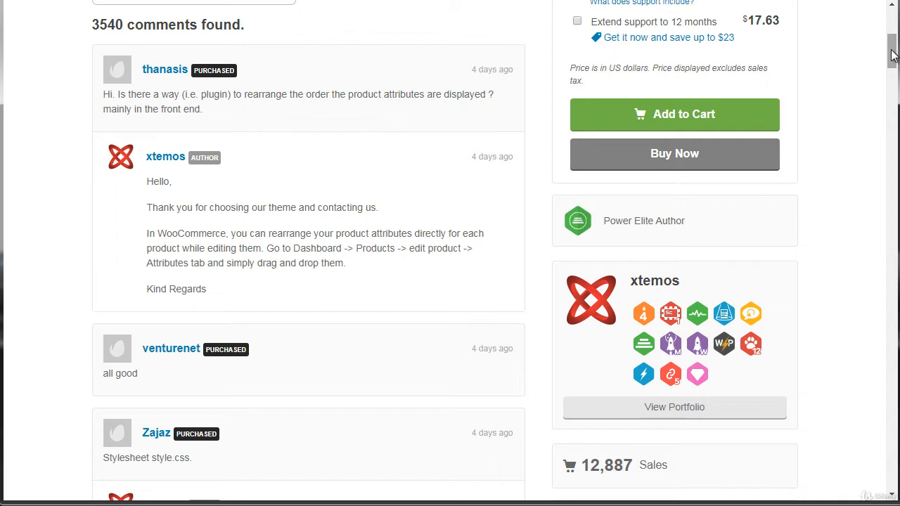
drag(893, 55, 893, 86)
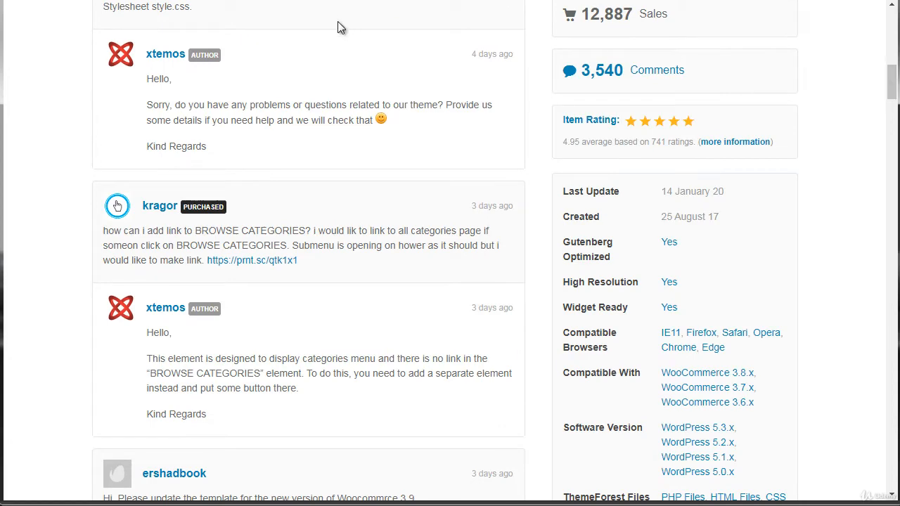
Step: Switch to Creative Market's "woocommerce" results and look through the listed themes, prices and filter options
click(105, 1)
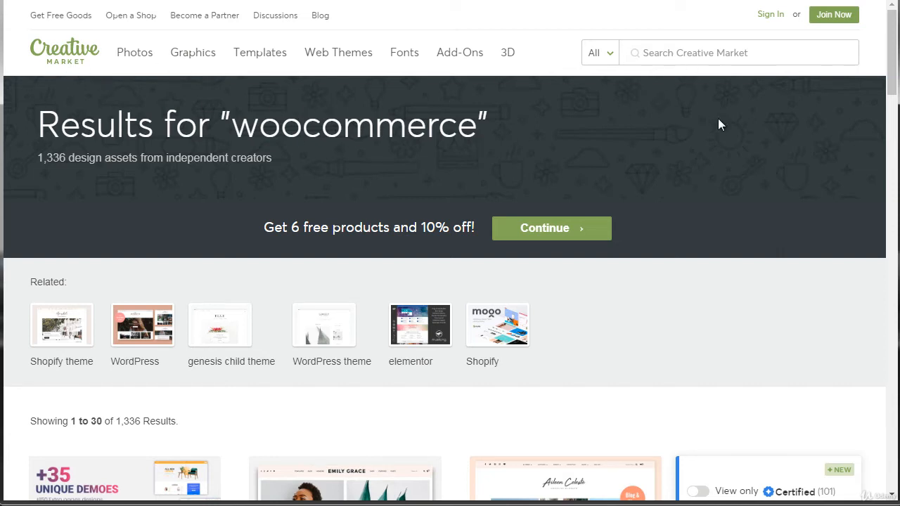
scroll(450, 211, down, 1)
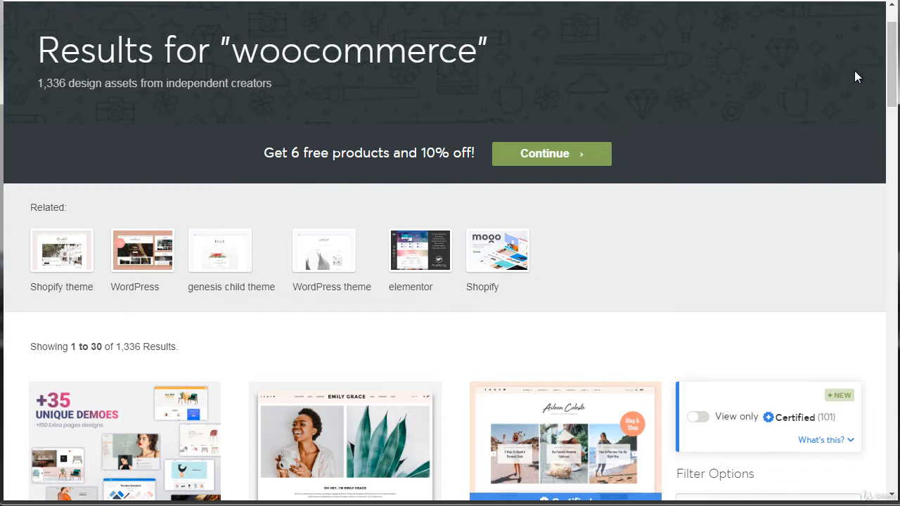
scroll(893, 49, up, 2)
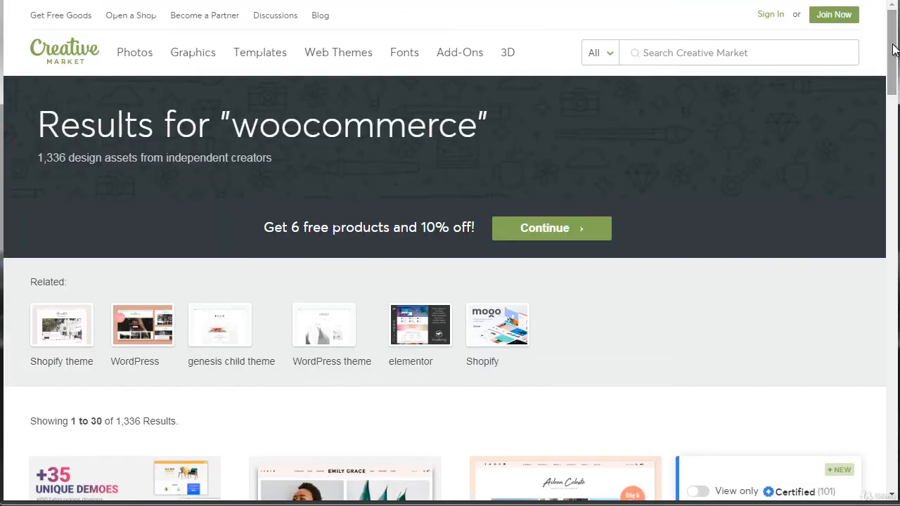
mouse_move(893, 49)
mouse_down()
mouse_move(893, 69)
mouse_move(893, 42)
mouse_up()
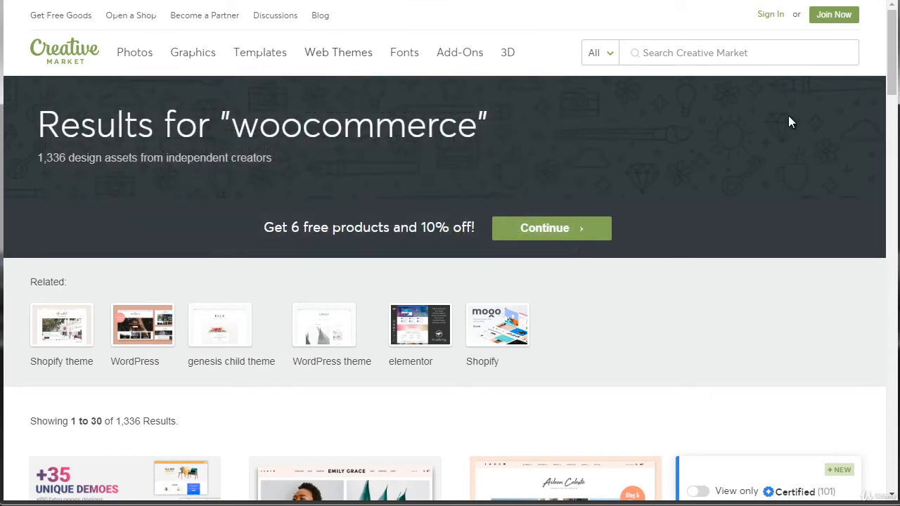
mouse_move(893, 68)
mouse_down()
mouse_move(892, 421)
mouse_move(891, 58)
mouse_up()
drag(888, 70, 892, 141)
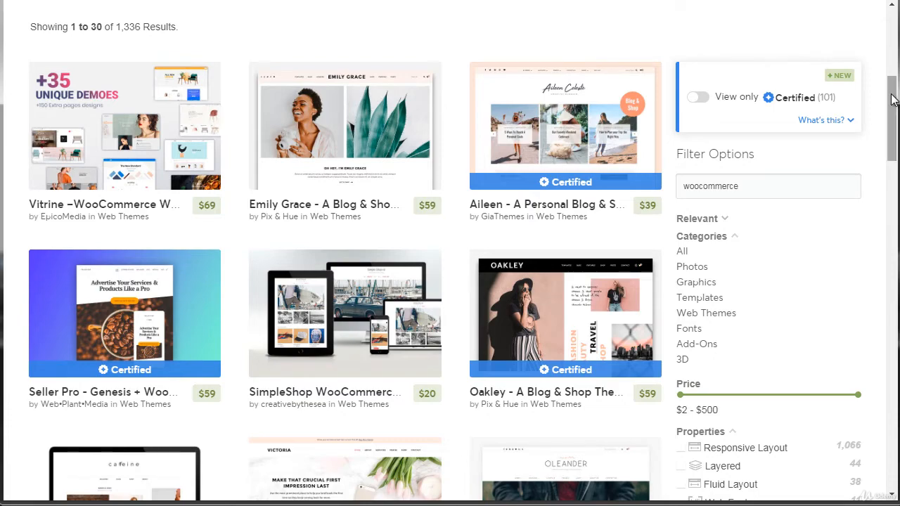
mouse_move(891, 99)
mouse_down()
mouse_move(893, 198)
mouse_move(892, 115)
mouse_up()
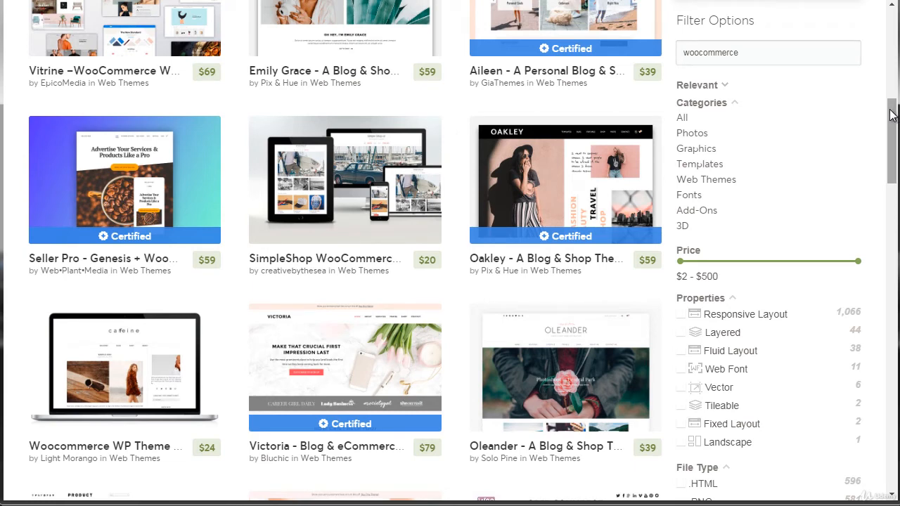
drag(892, 115, 895, 106)
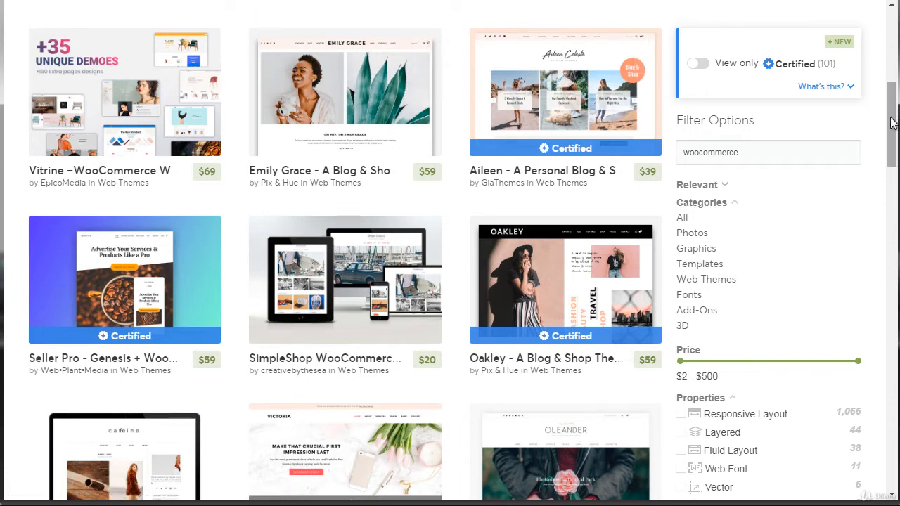
drag(891, 123, 893, 127)
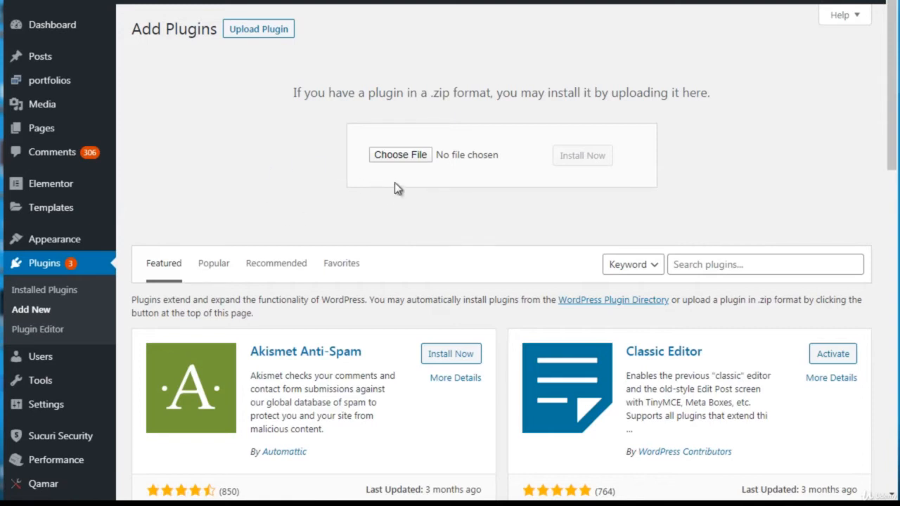
Step: Search the WordPress plugins for "woocommerce" and install and activate the WooCommerce plugin by Automattic
click(715, 265)
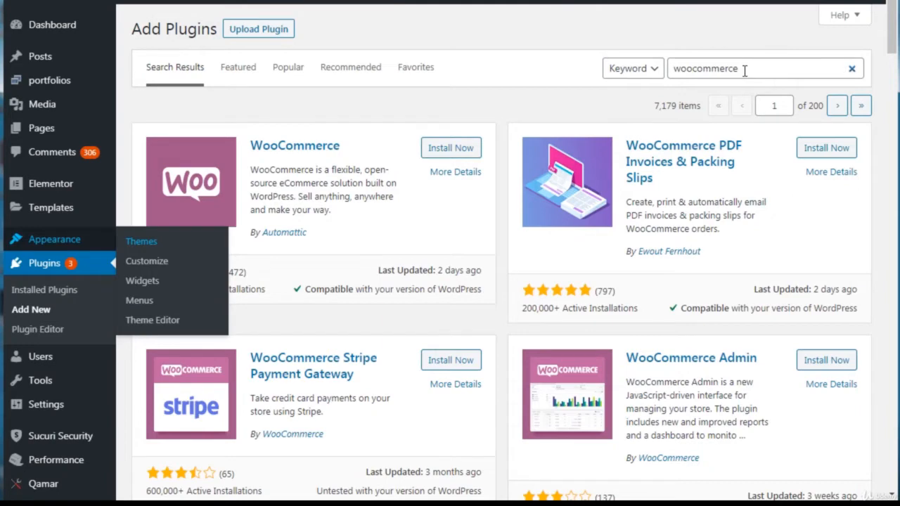
drag(745, 70, 665, 68)
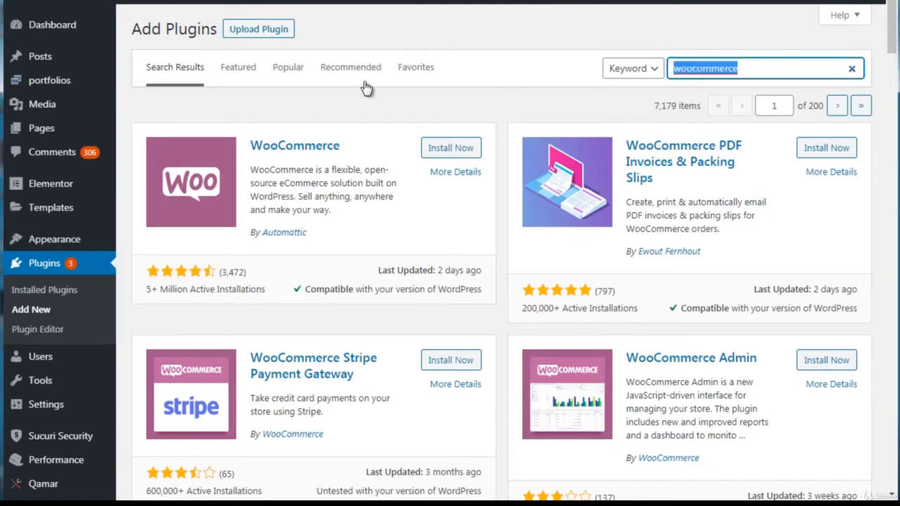
click(347, 107)
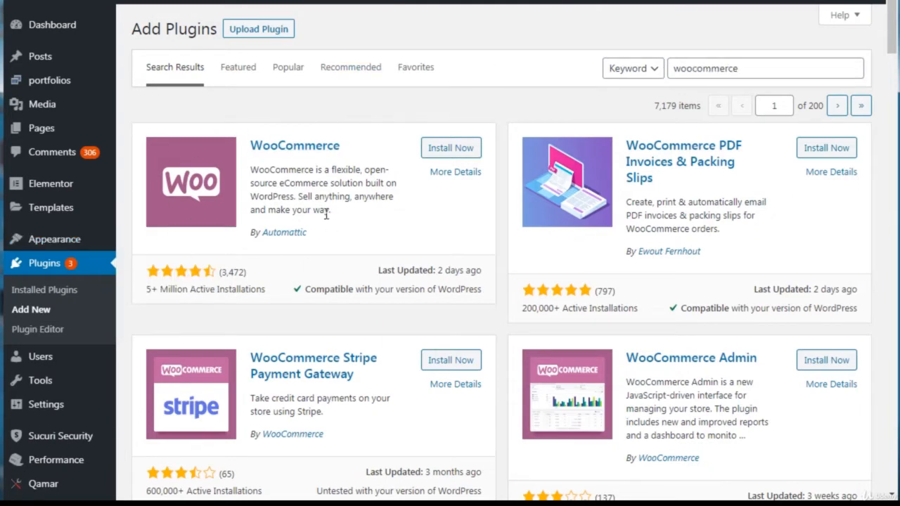
click(453, 150)
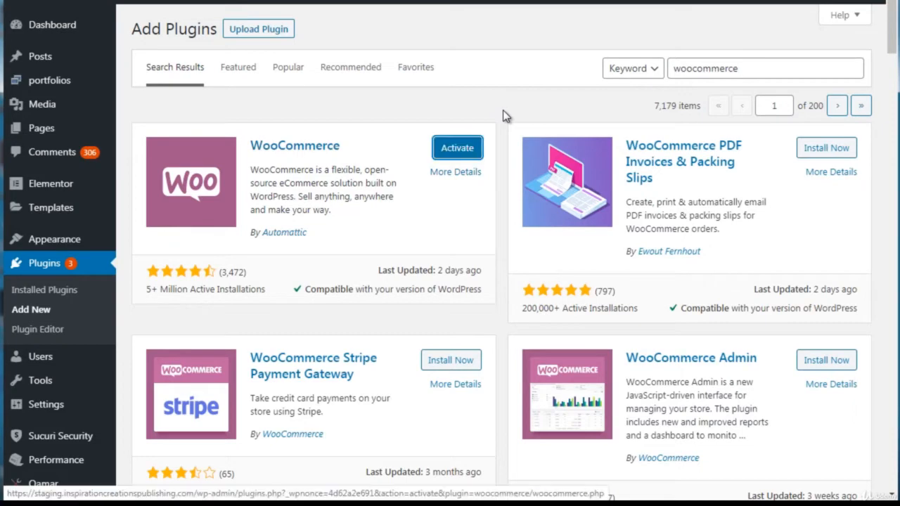
click(464, 148)
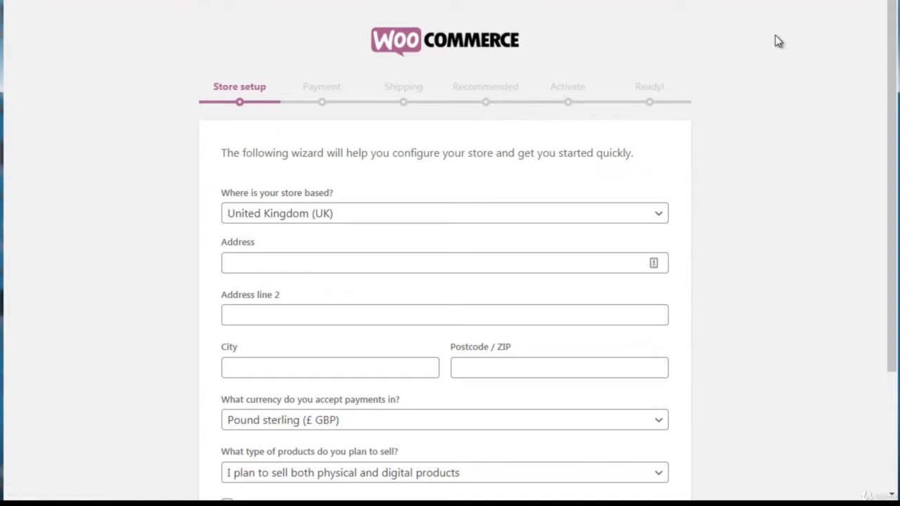
Step: Set the store's base location to United States (US) in the WooCommerce store setup
drag(893, 53, 897, 129)
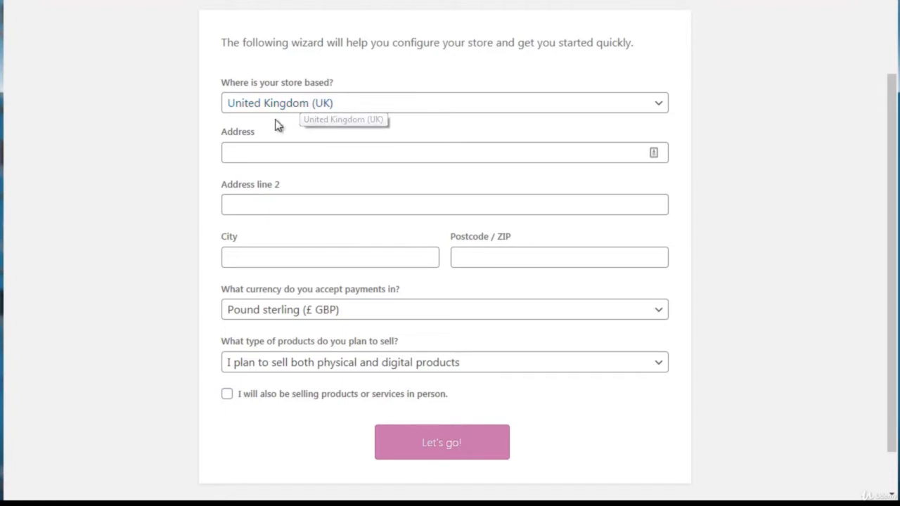
click(343, 111)
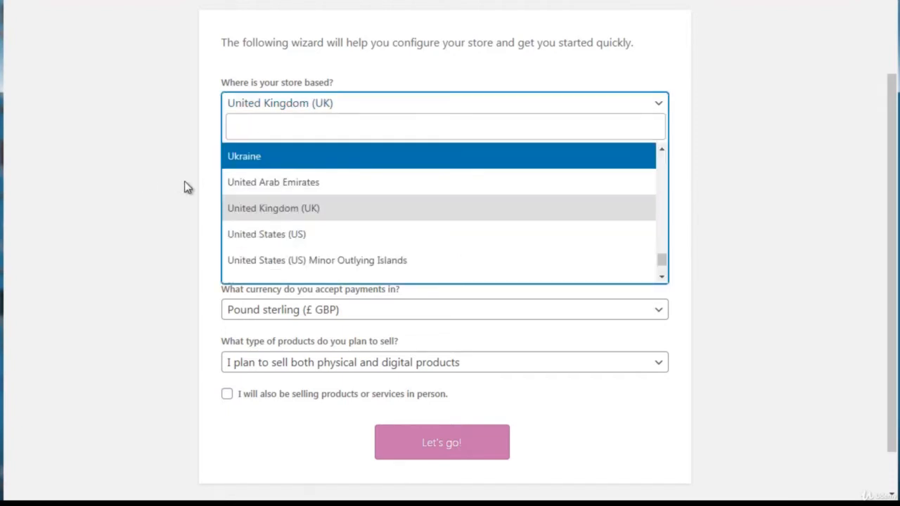
click(274, 239)
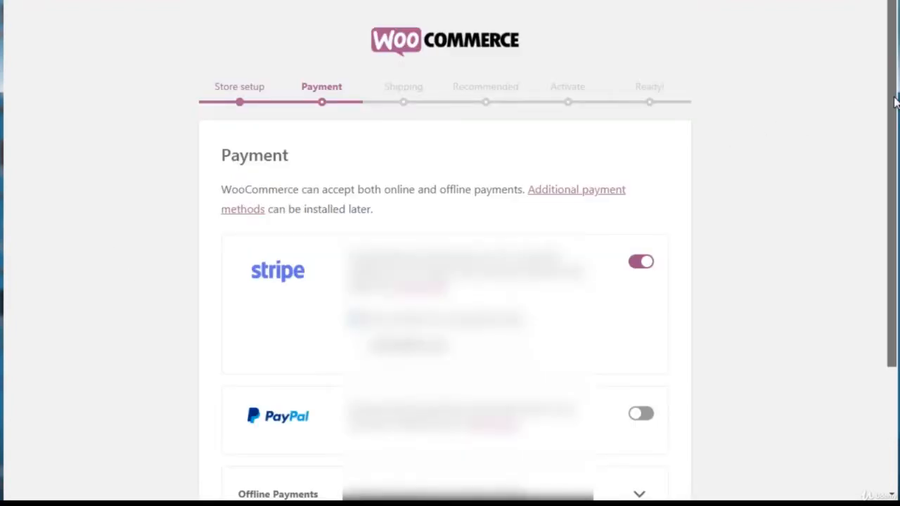
Step: Turn off Stripe as a payment method in the Payment setup and continue to Shipping
drag(895, 99, 893, 167)
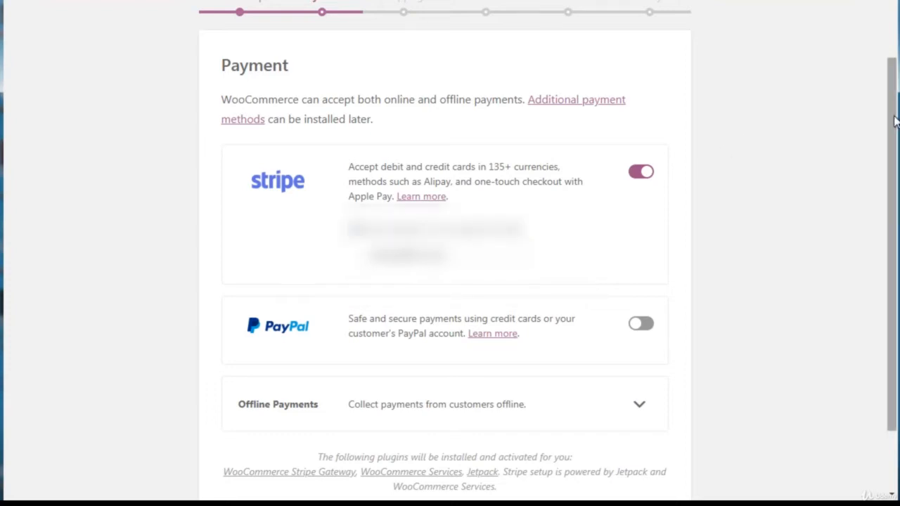
mouse_move(891, 120)
mouse_down()
mouse_move(890, 169)
mouse_move(881, 133)
mouse_up()
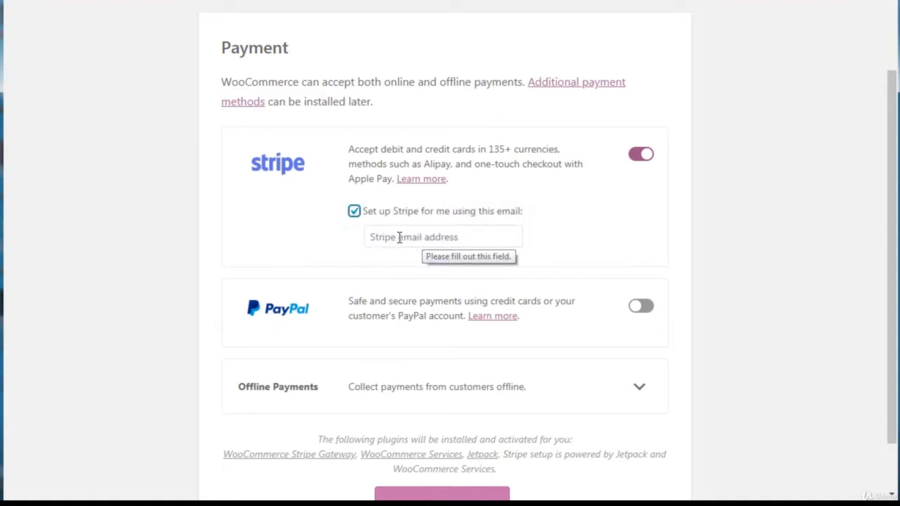
click(642, 159)
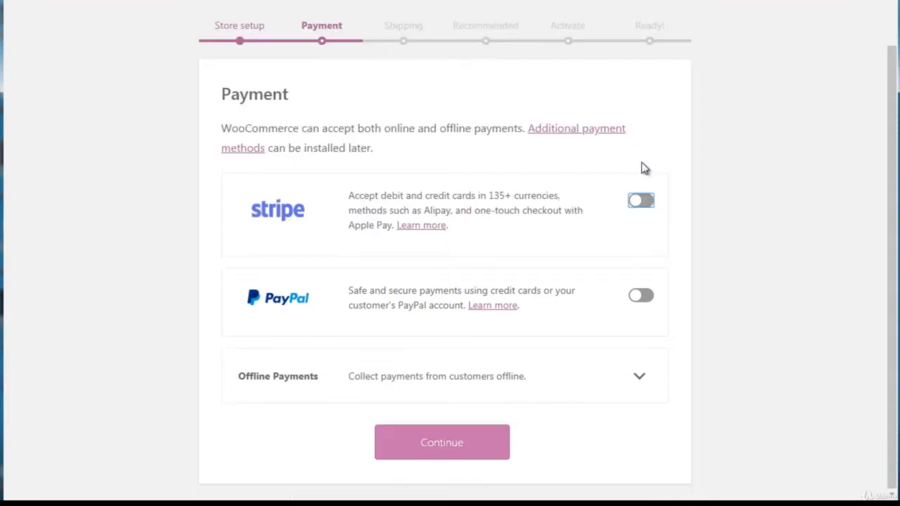
click(445, 451)
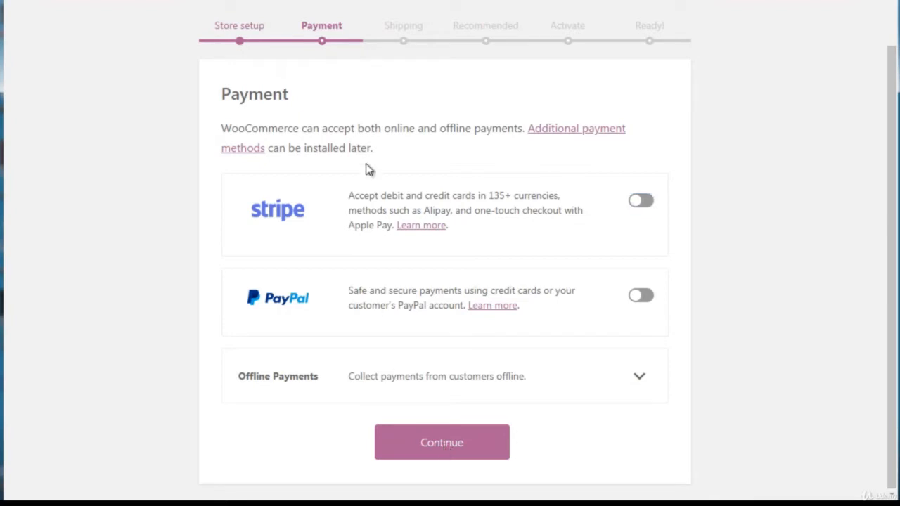
click(451, 442)
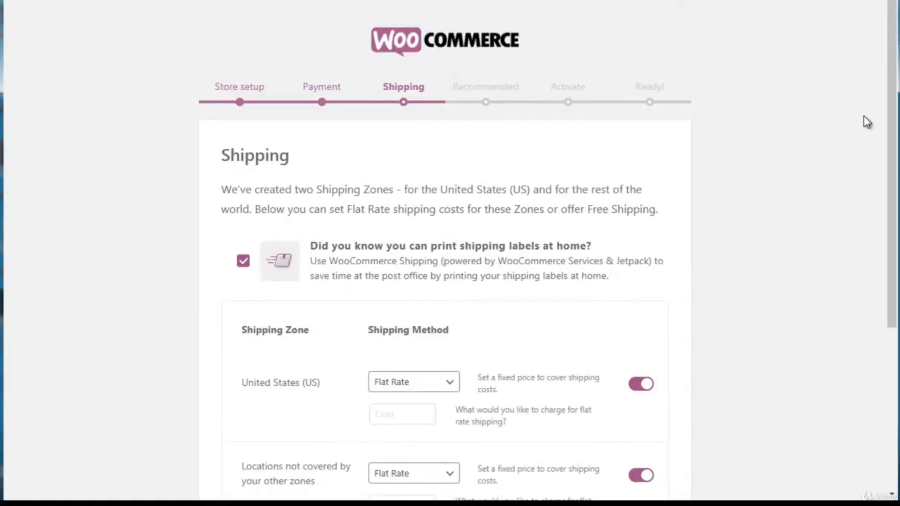
Step: Set the flat rate shipping cost to 0 for United States (US) and for locations not covered by other zones, and submit the Shipping setup
drag(891, 117, 883, 231)
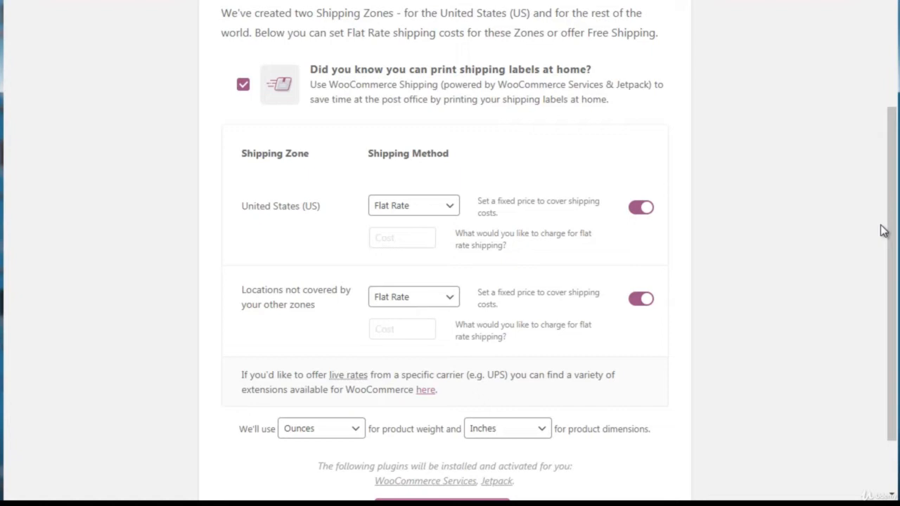
drag(884, 231, 898, 243)
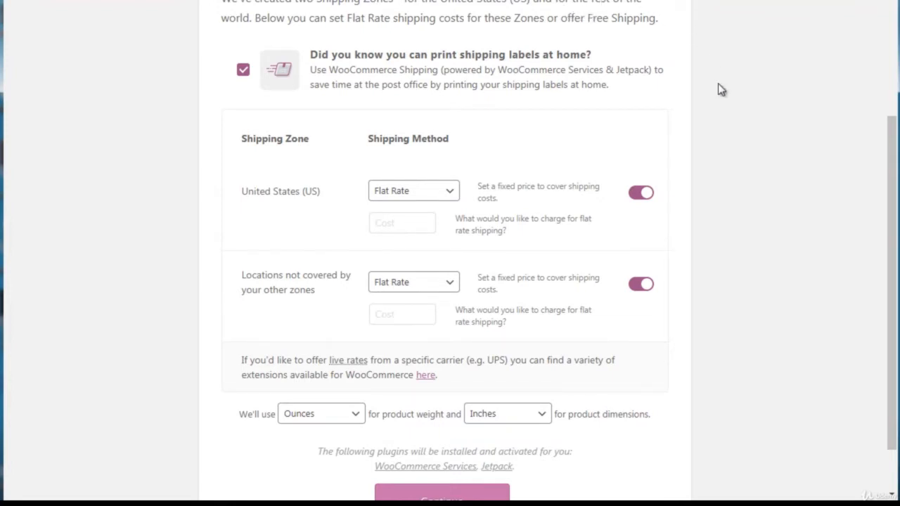
drag(893, 164, 894, 191)
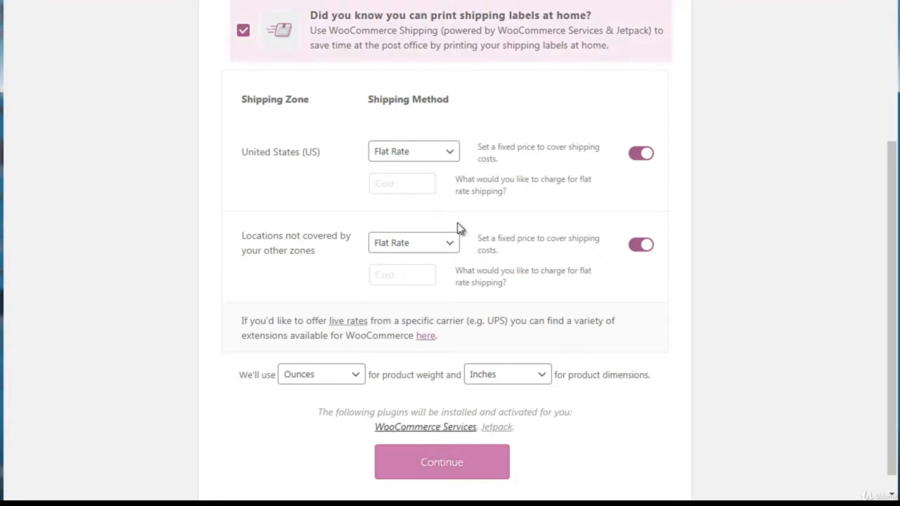
click(452, 469)
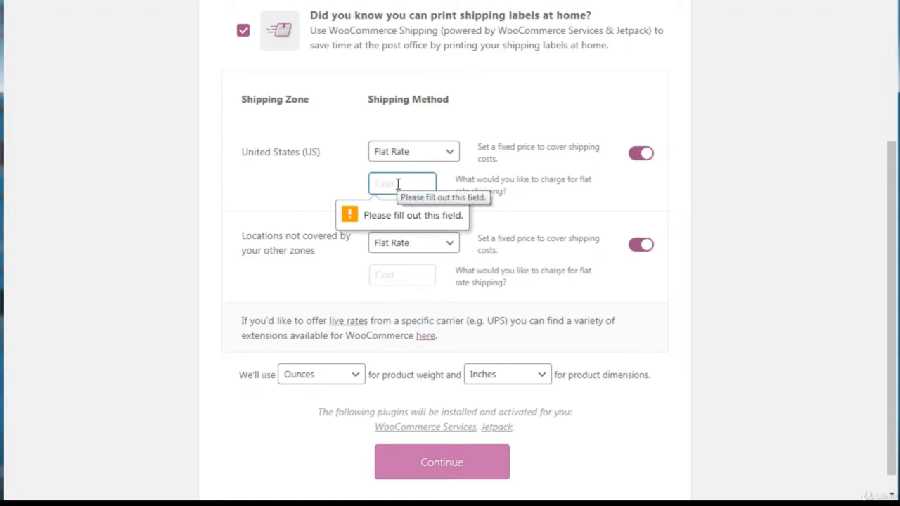
text(0)
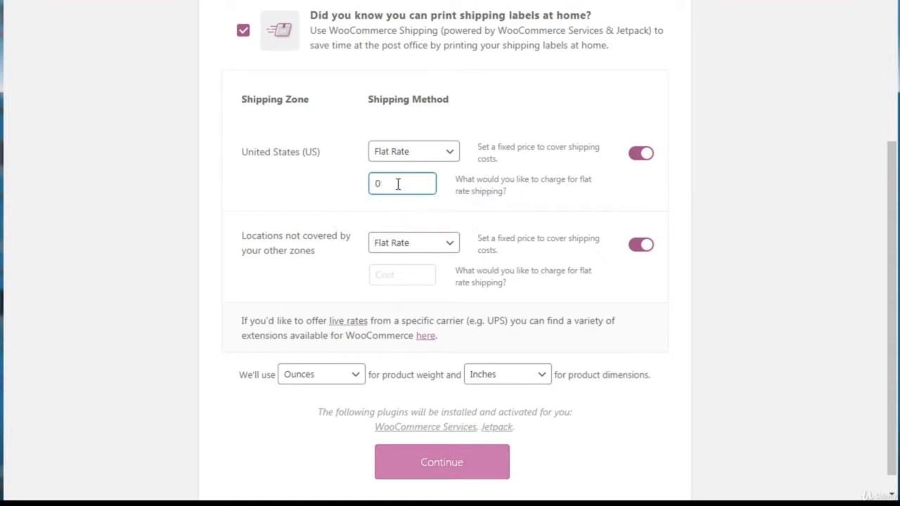
double_click(397, 184)
click(394, 275)
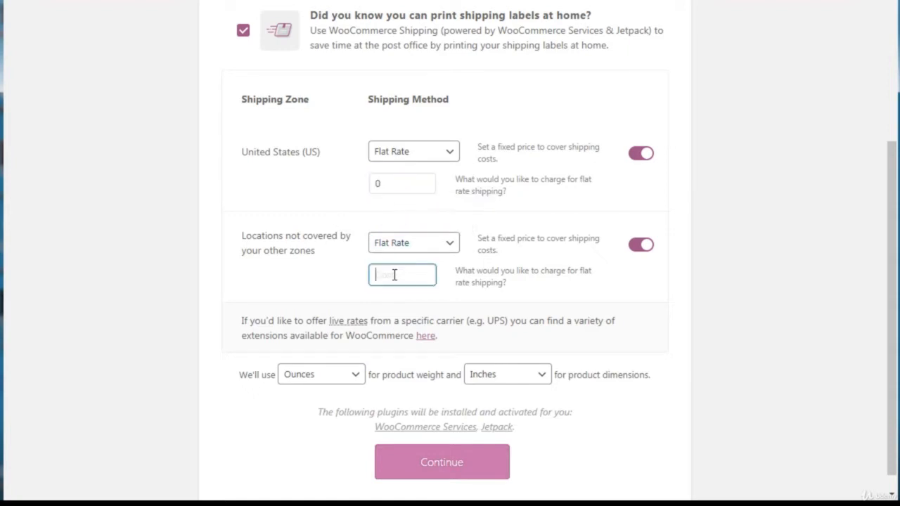
text(0)
click(458, 470)
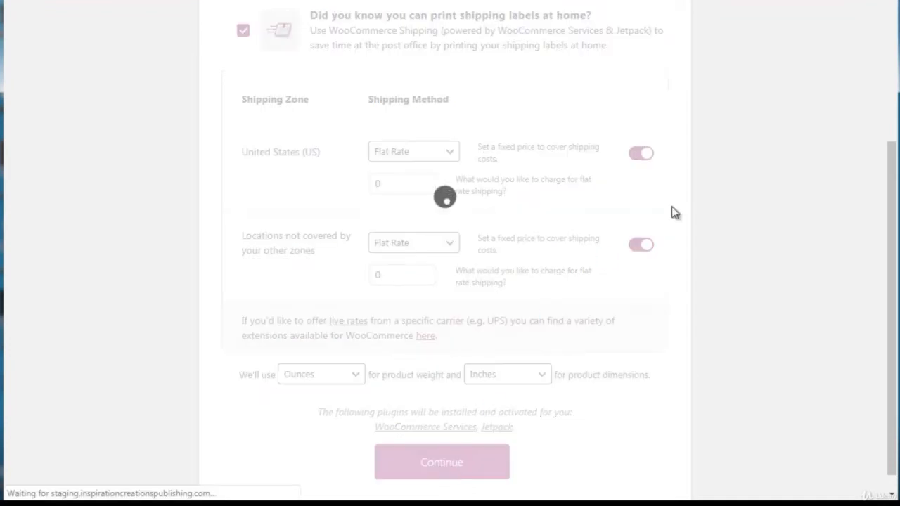
Step: Deselect Storefront Theme, Automated Taxes, Mailchimp and Facebook among the recommended features, keep only WooCommerce Admin, and continue
click(891, 119)
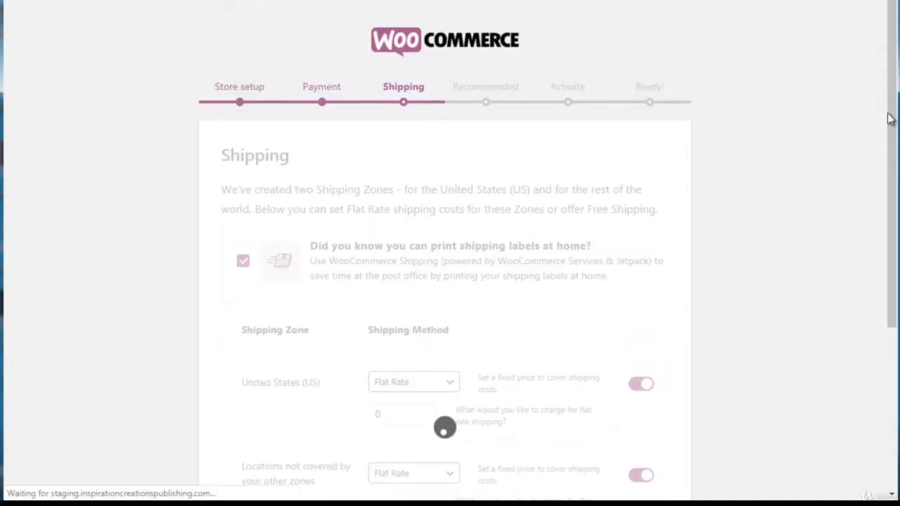
scroll(891, 133, down, 1)
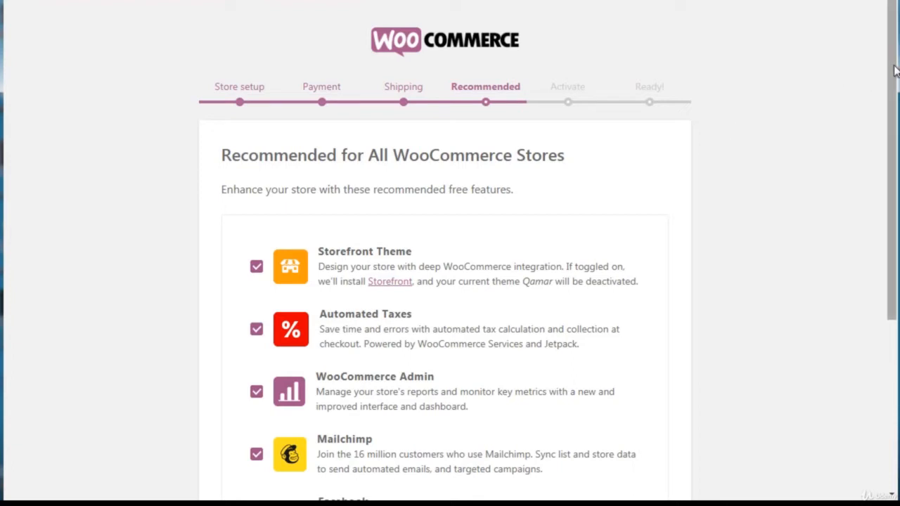
drag(893, 70, 884, 151)
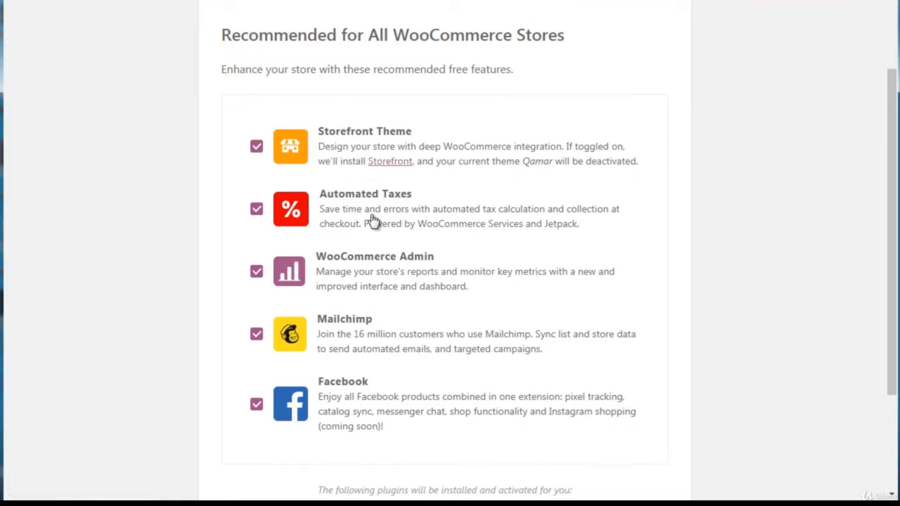
click(256, 150)
click(257, 336)
click(256, 407)
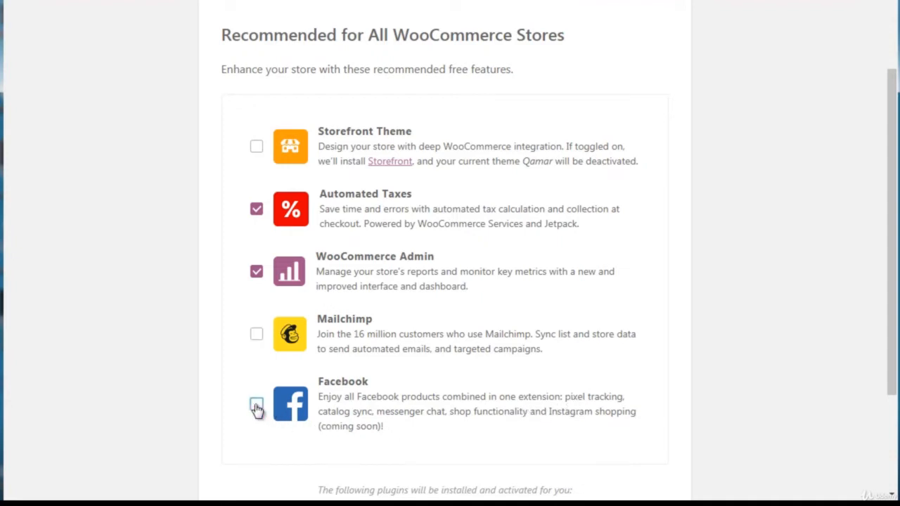
click(257, 212)
scroll(889, 199, down, 1)
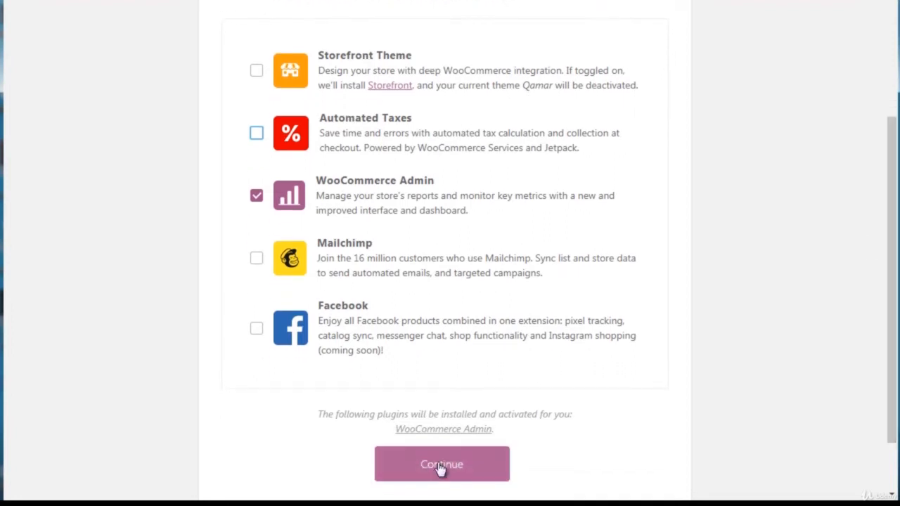
click(439, 467)
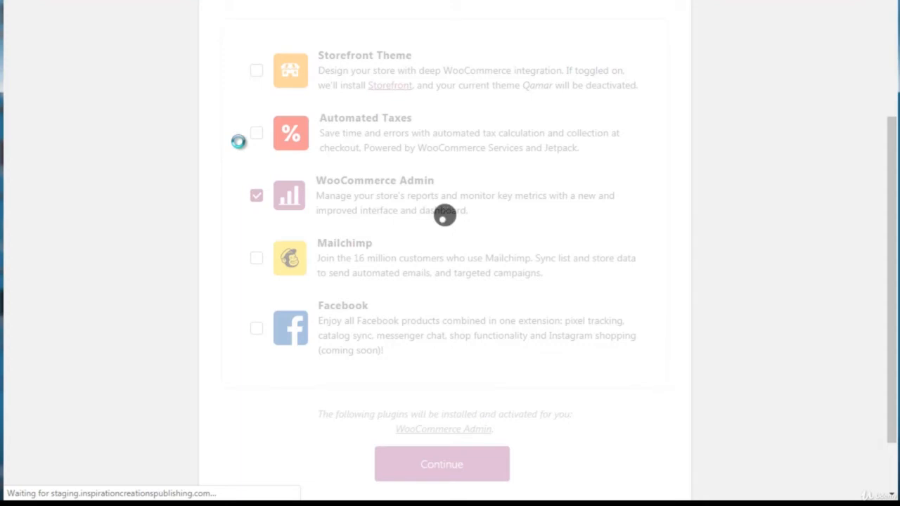
Step: Skip connecting the store to Jetpack in the Activate stage of the store setup
click(887, 59)
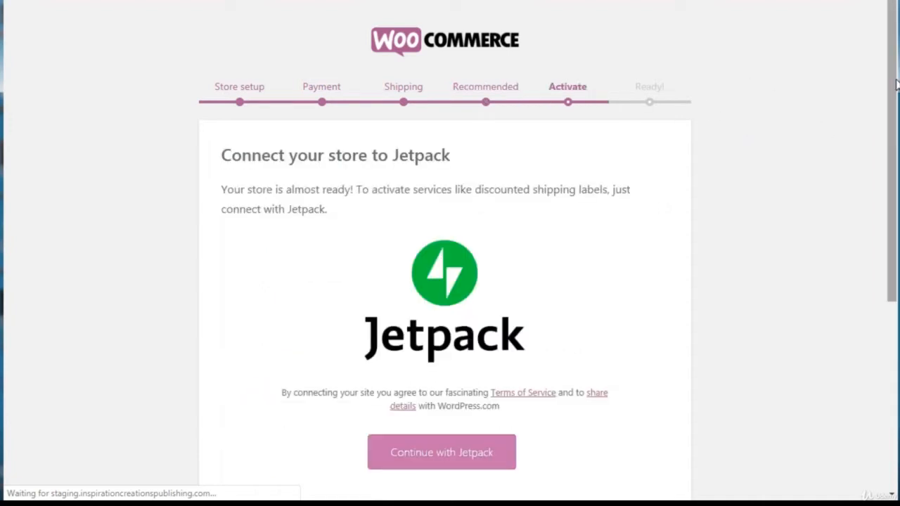
scroll(896, 144, down, 1)
drag(896, 144, 892, 276)
click(457, 466)
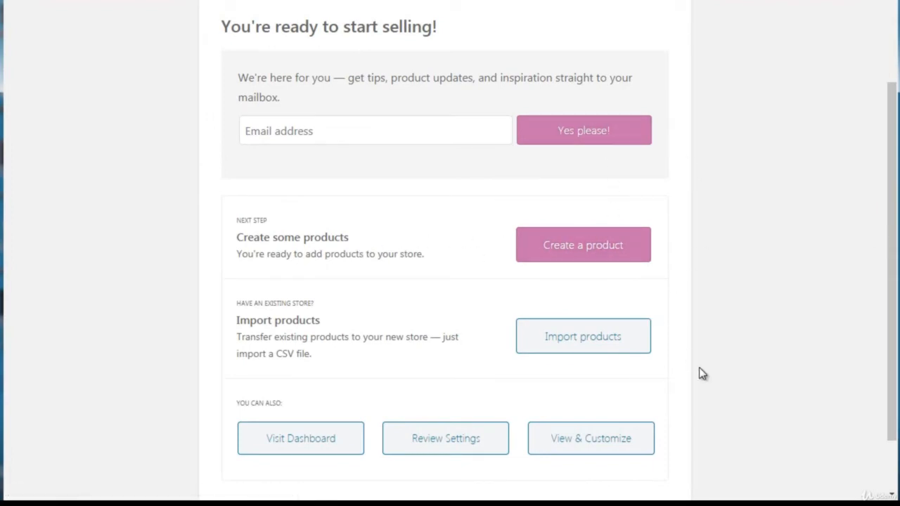
Step: Leave the finished store setup for the WordPress dashboard and dismiss the Stripe account keys notice
drag(887, 321, 893, 394)
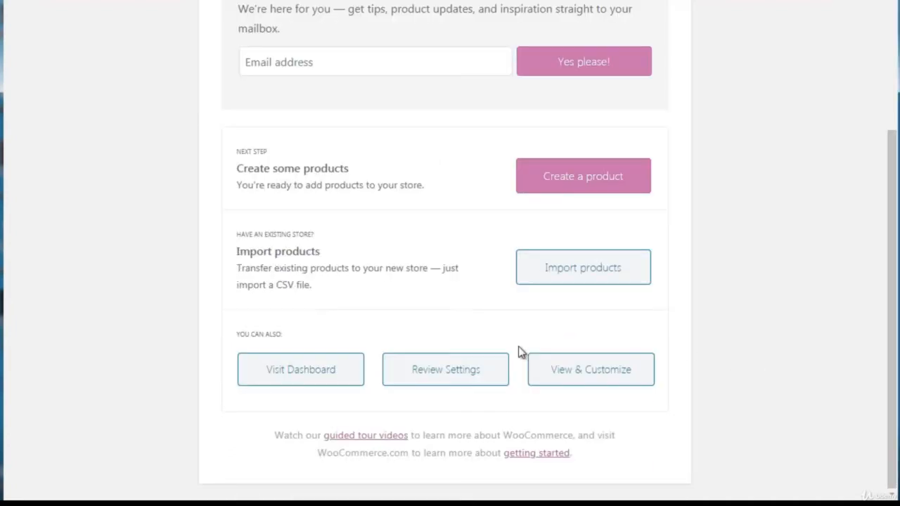
click(316, 373)
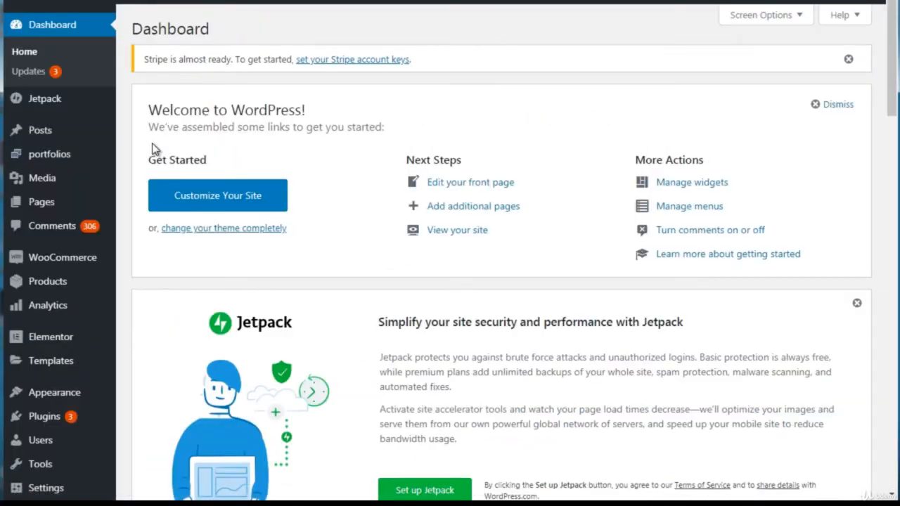
click(848, 59)
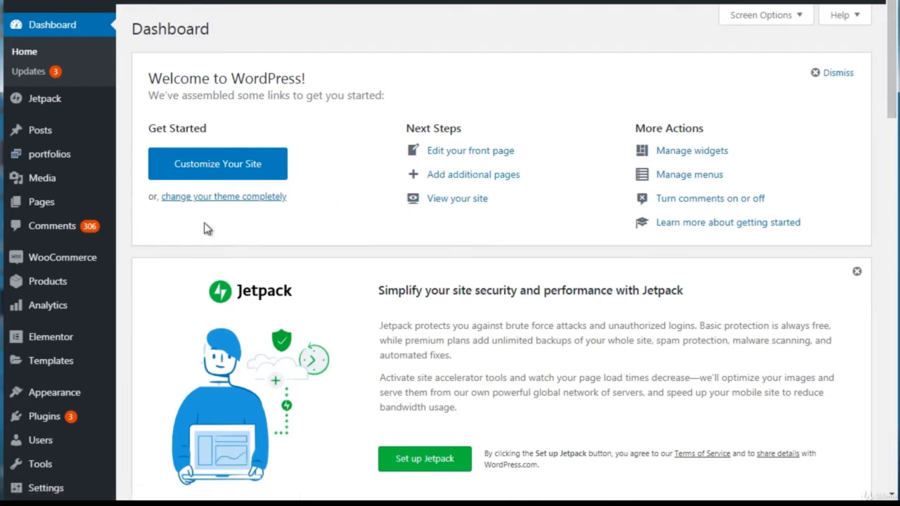
mouse_move(94, 261)
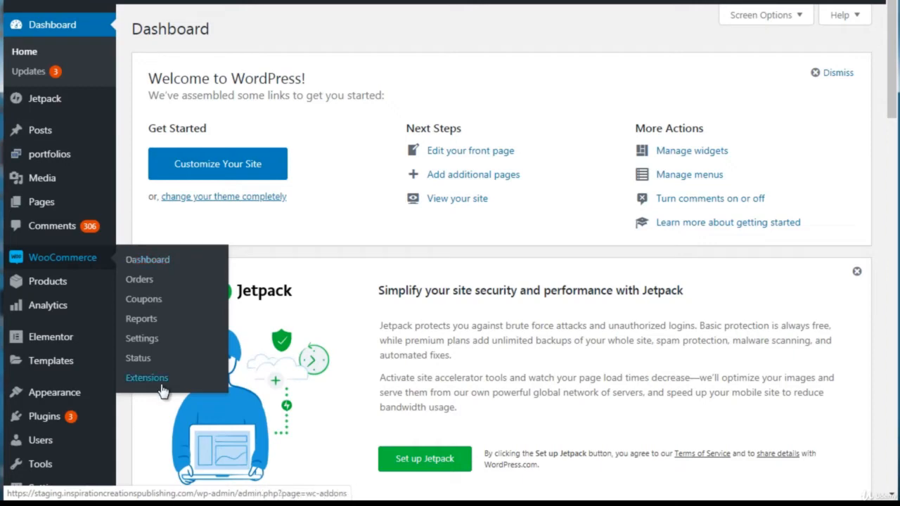
mouse_move(35, 290)
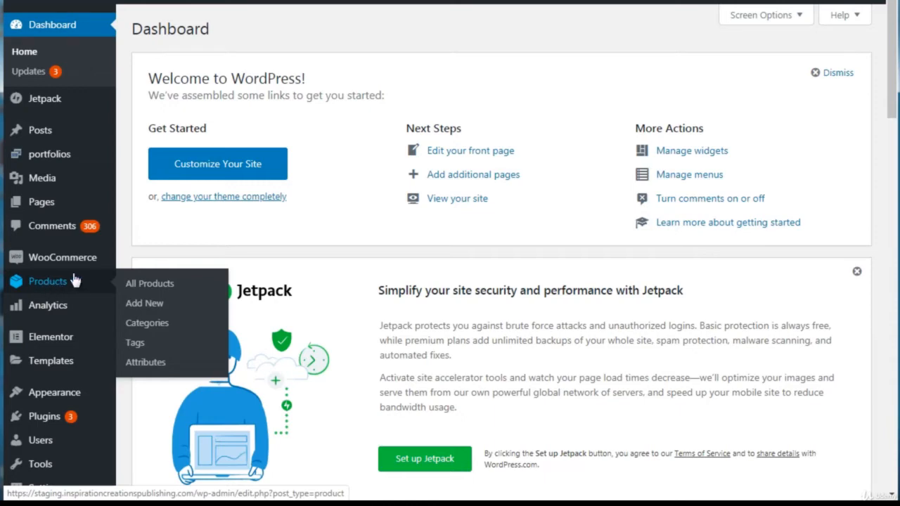
mouse_move(65, 258)
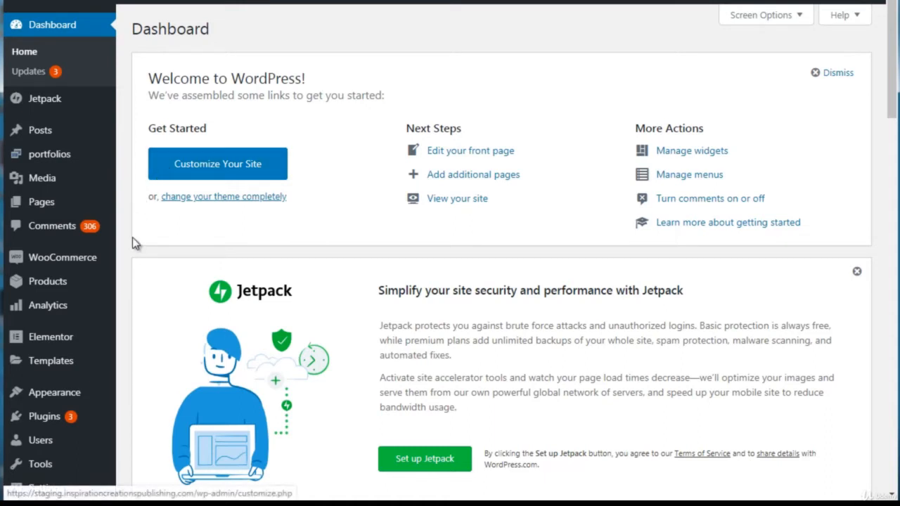
Step: Open the upload form for adding a new theme from a .zip file and look over the Add Themes page
mouse_move(82, 400)
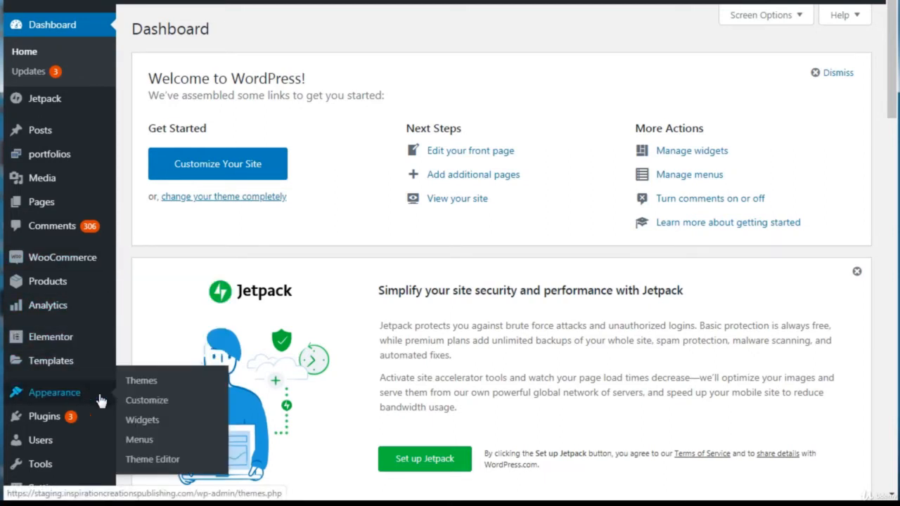
click(140, 385)
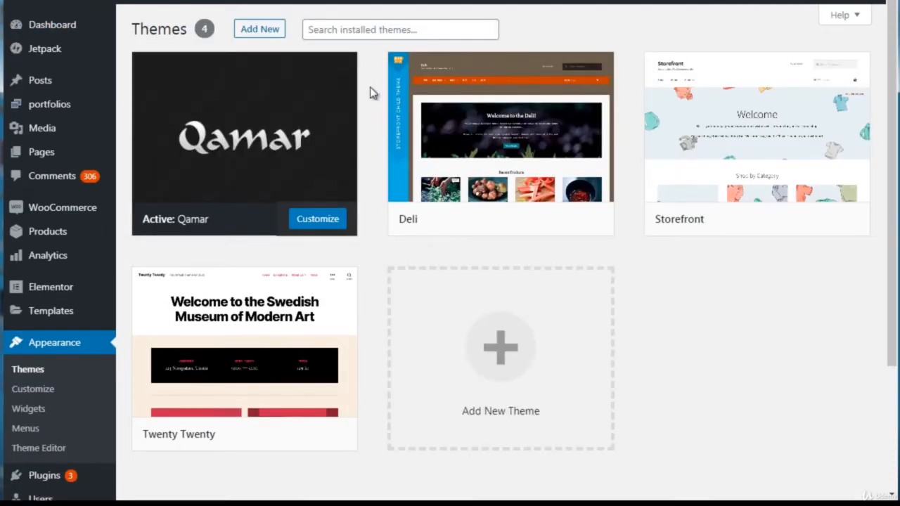
click(273, 36)
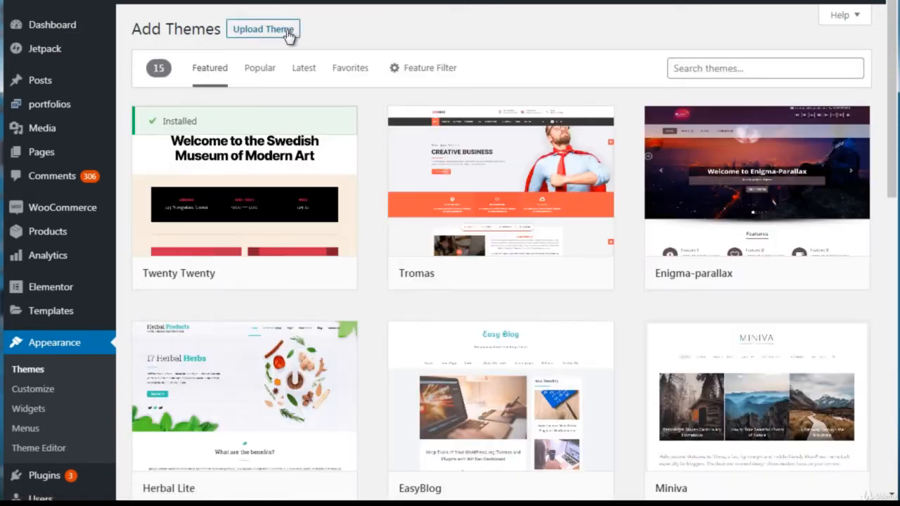
click(288, 36)
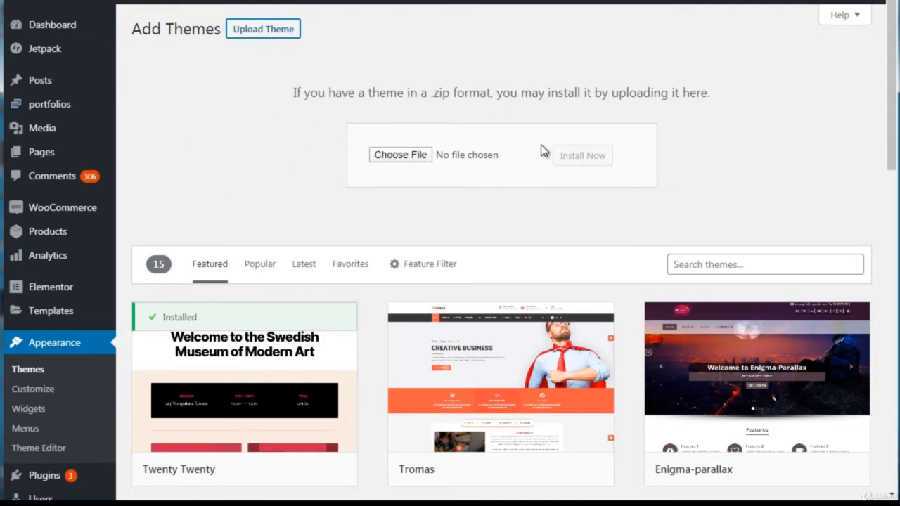
mouse_move(891, 118)
mouse_down()
mouse_move(887, 283)
mouse_move(892, 112)
mouse_up()
Step: Return to the installed themes and activate the Deli theme
click(43, 379)
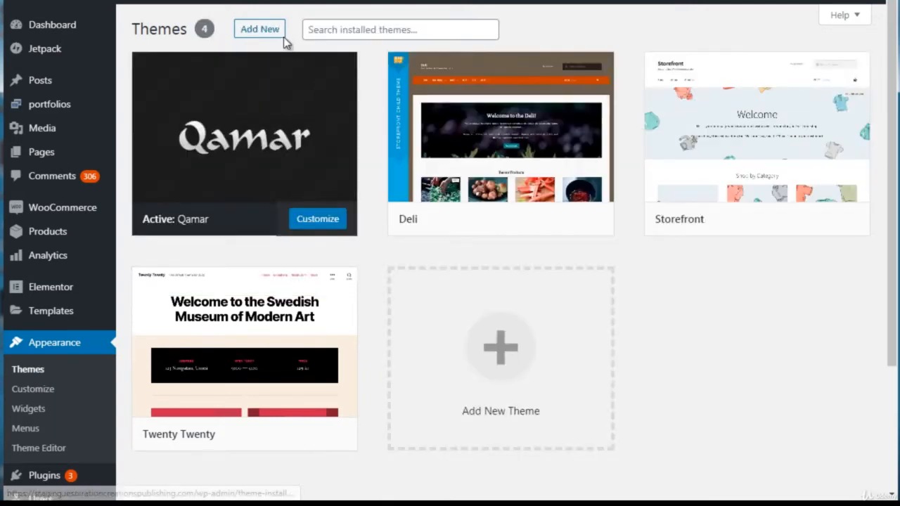
mouse_move(470, 118)
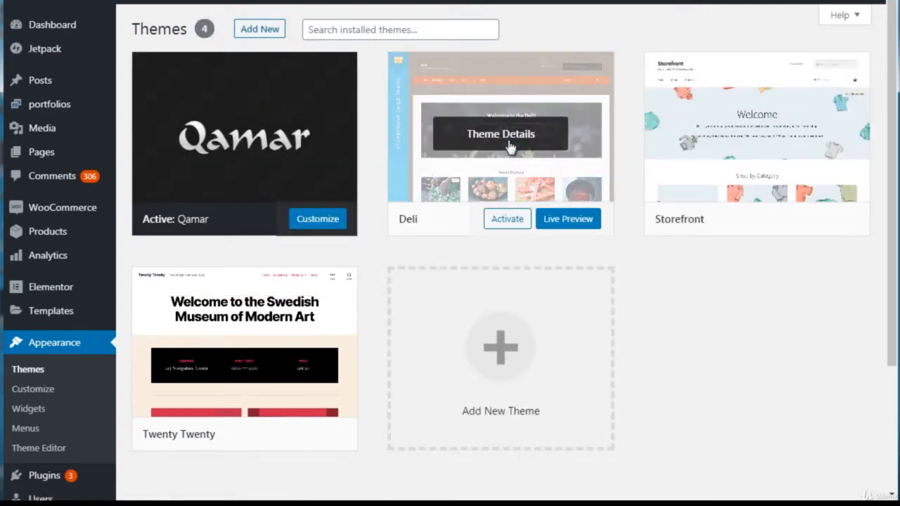
click(509, 224)
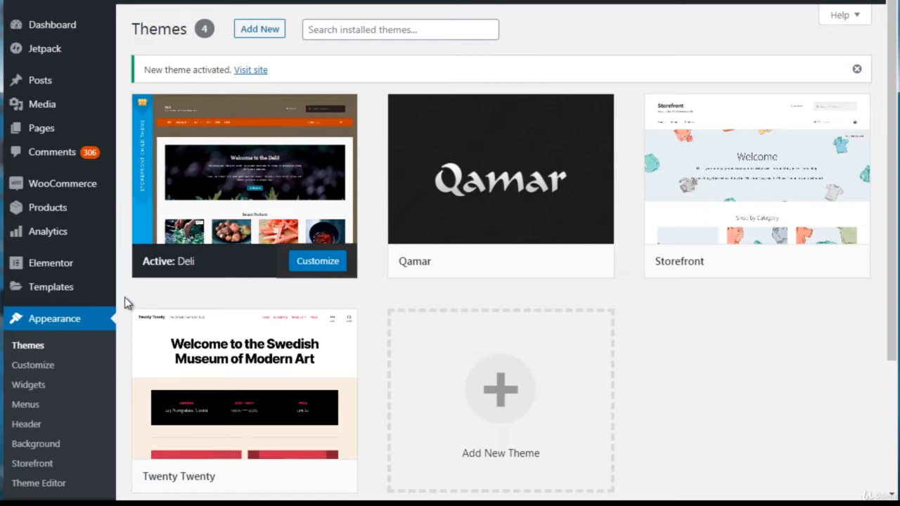
Step: Open the WooCommerce dashboard and look over its date range, performance and charts sections
mouse_move(179, 212)
click(79, 191)
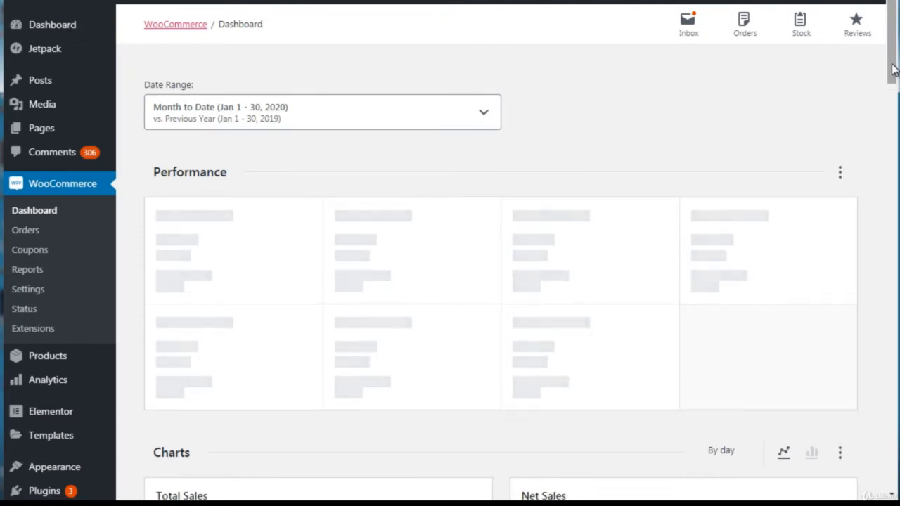
drag(892, 65, 893, 70)
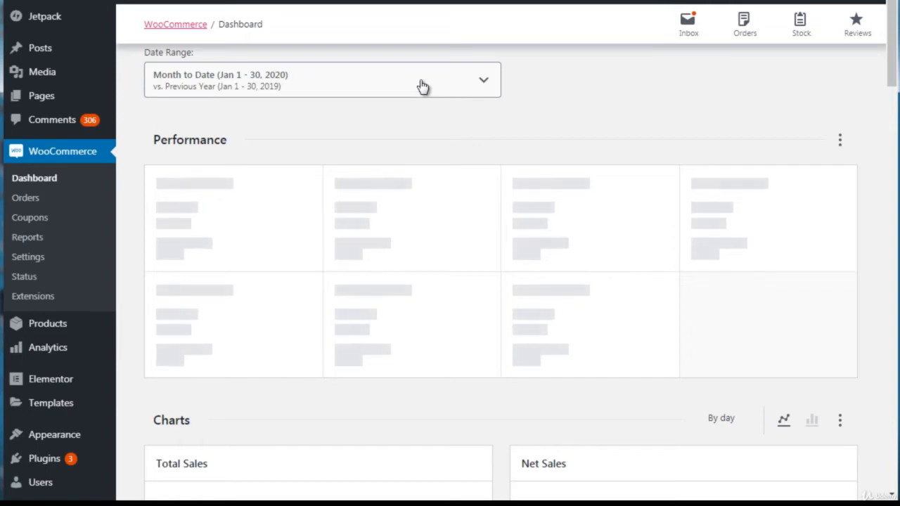
Step: Look over the charts and performance figures on the WooCommerce dashboard, and view the Orders and Coupons pages
drag(892, 77, 879, 373)
drag(890, 334, 882, 76)
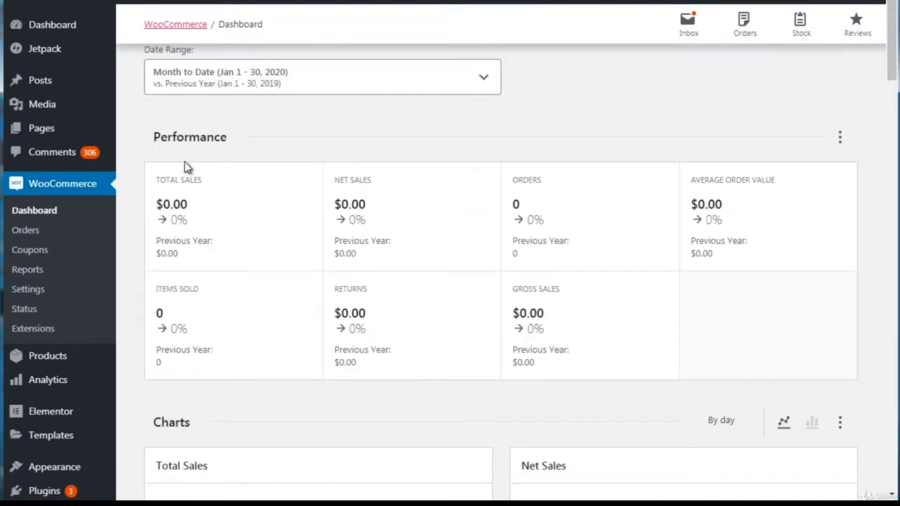
click(27, 232)
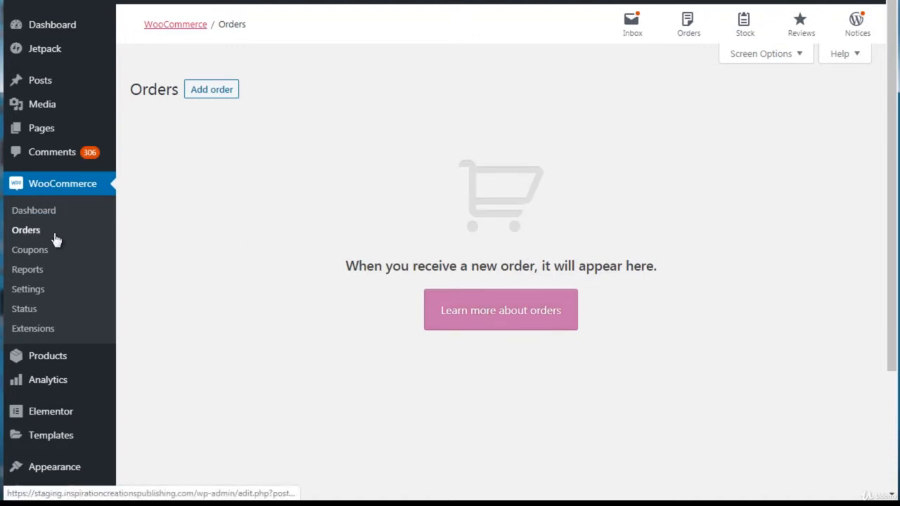
click(21, 251)
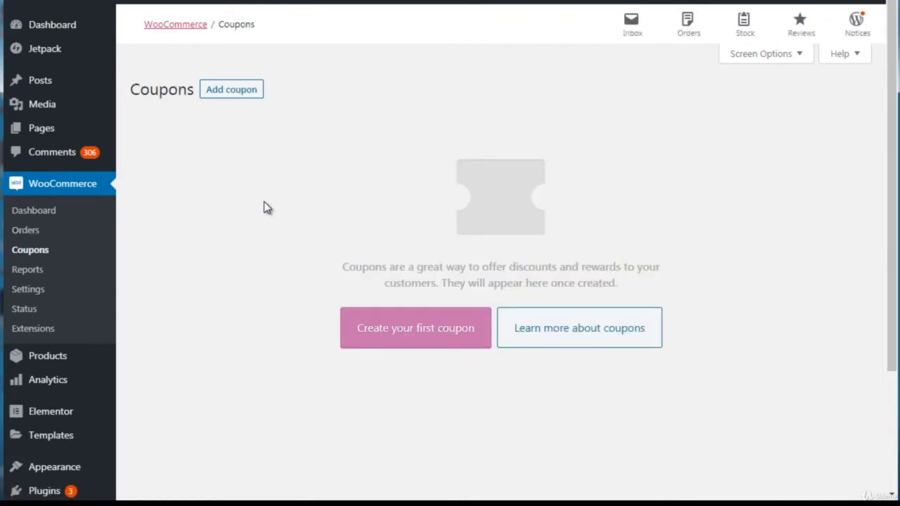
Step: Start creating the first coupon and generate several random coupon codes in a row
click(380, 343)
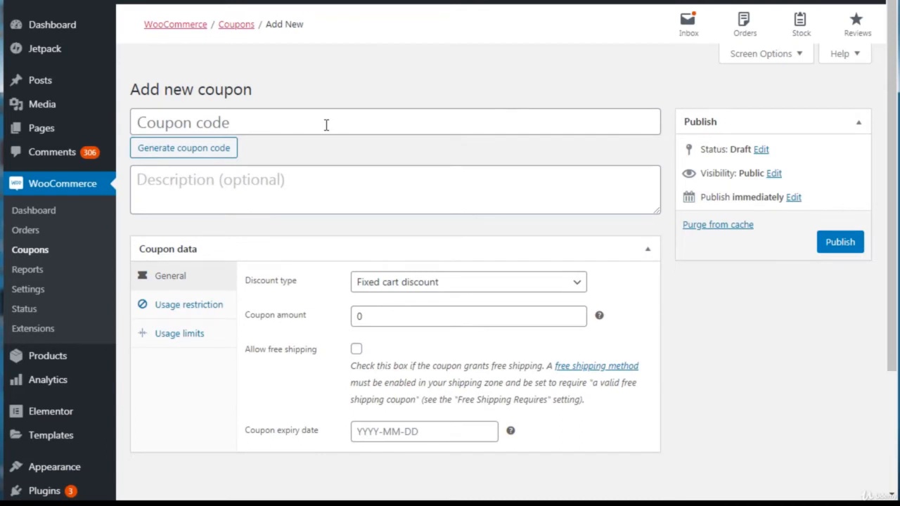
click(203, 156)
click(203, 156)
click(203, 156)
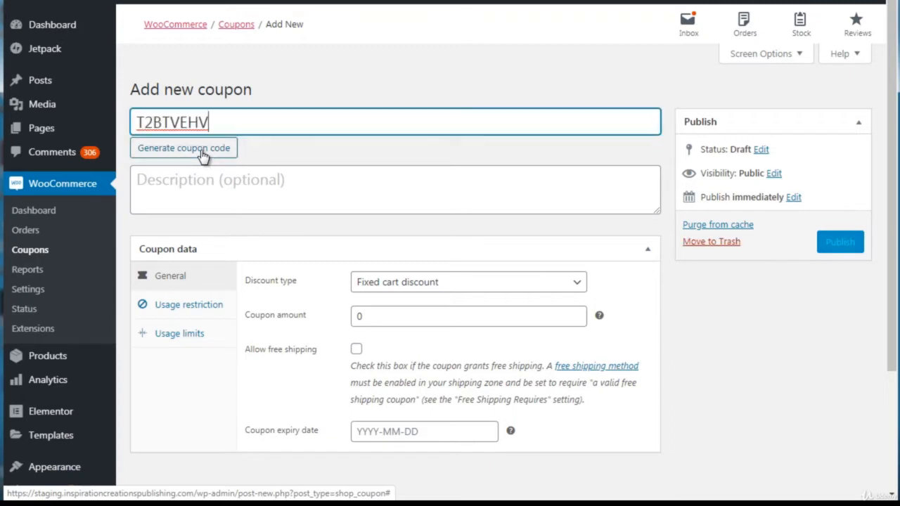
click(203, 156)
click(203, 156)
click(203, 156)
click(202, 156)
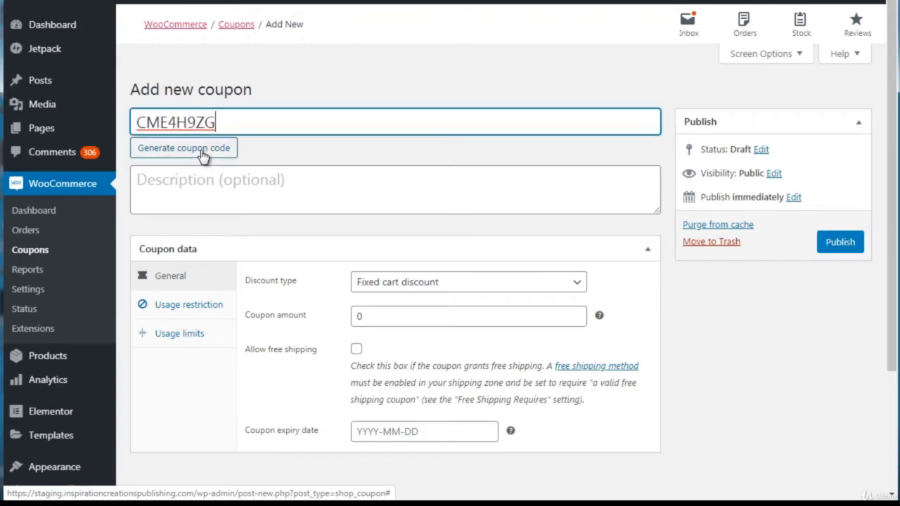
click(203, 156)
click(203, 156)
Step: Try BLACKFRIDAY as a custom coupon code with the endings 40 and 50, and clear the code
drag(232, 119, 117, 129)
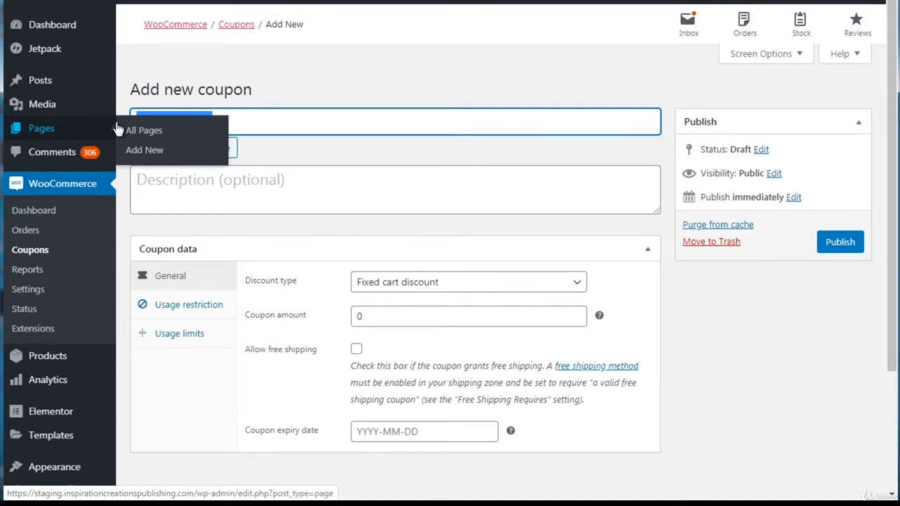
text(BLACKFRIDAY)
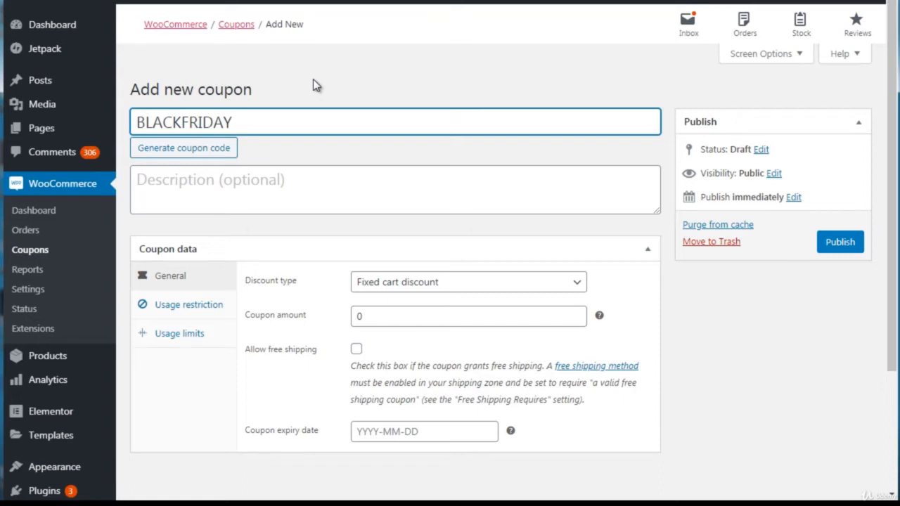
text(40)
key(BackSpace)
key(BackSpace)
text(50)
key(ctrl+a)
key(BackSpace)
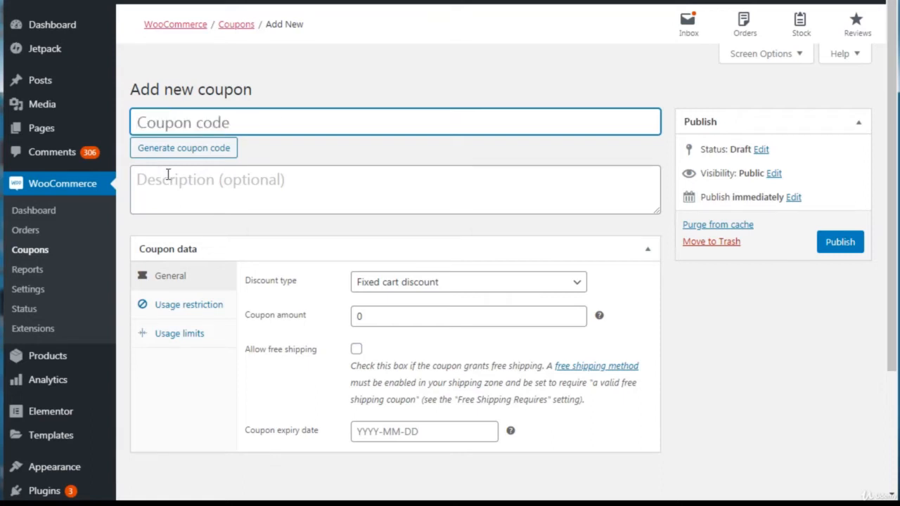
Step: Generate a fresh coupon code, explore the discount types and set the coupon to Fixed product discount
click(184, 152)
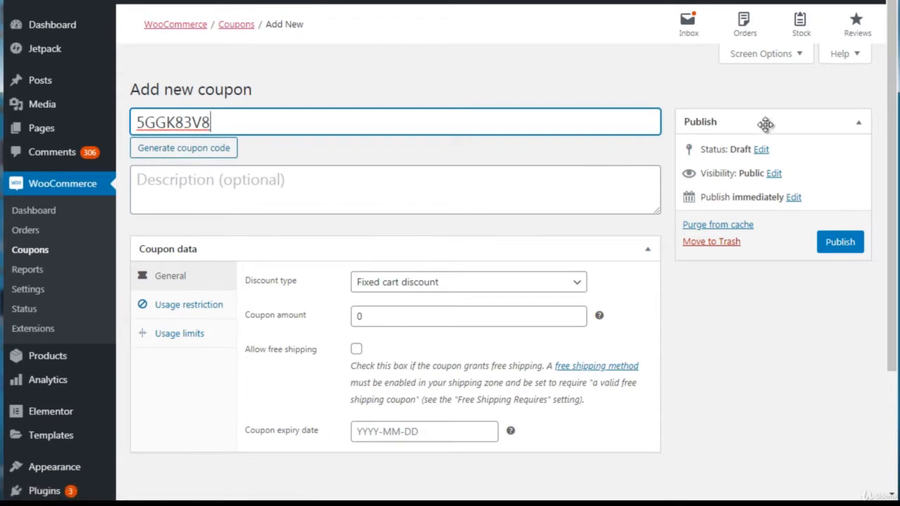
scroll(892, 121, down, 1)
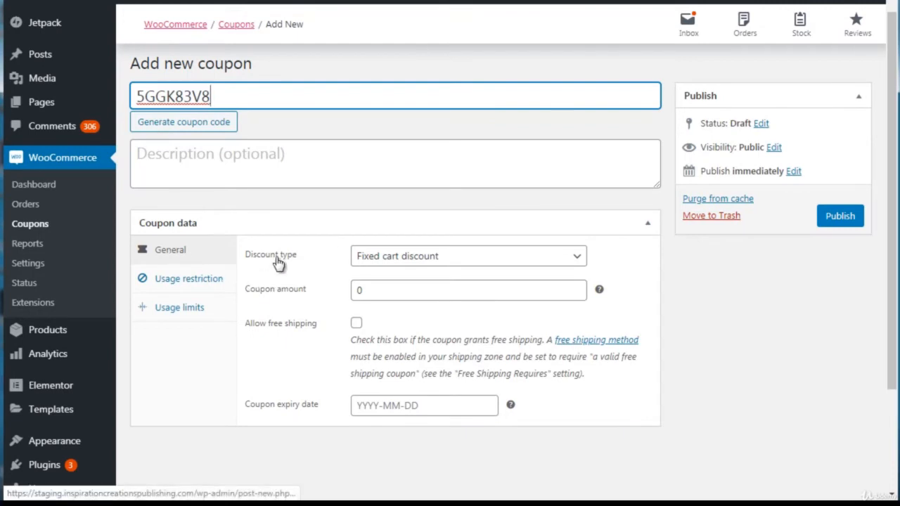
click(381, 258)
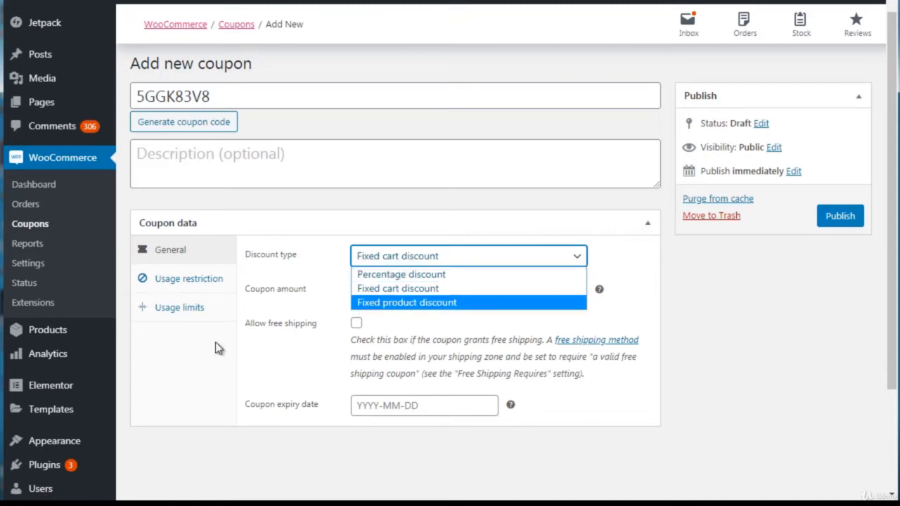
click(237, 343)
click(412, 257)
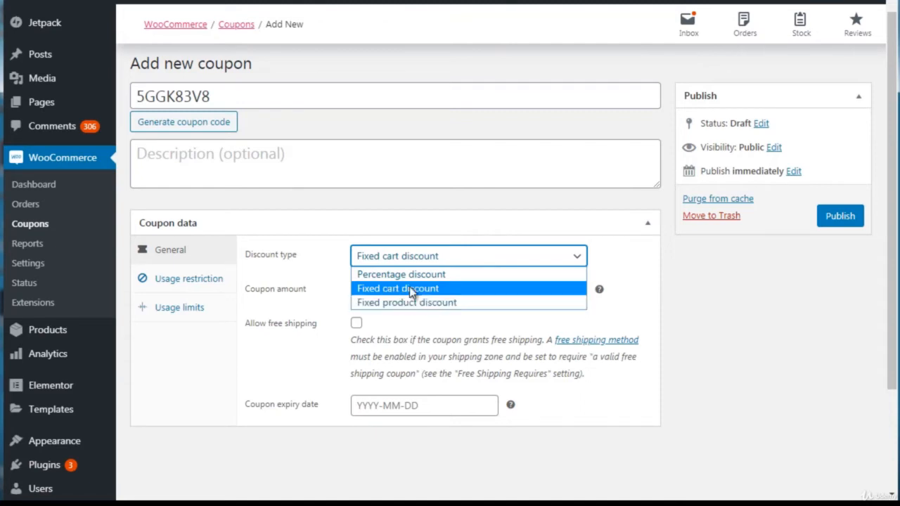
click(409, 288)
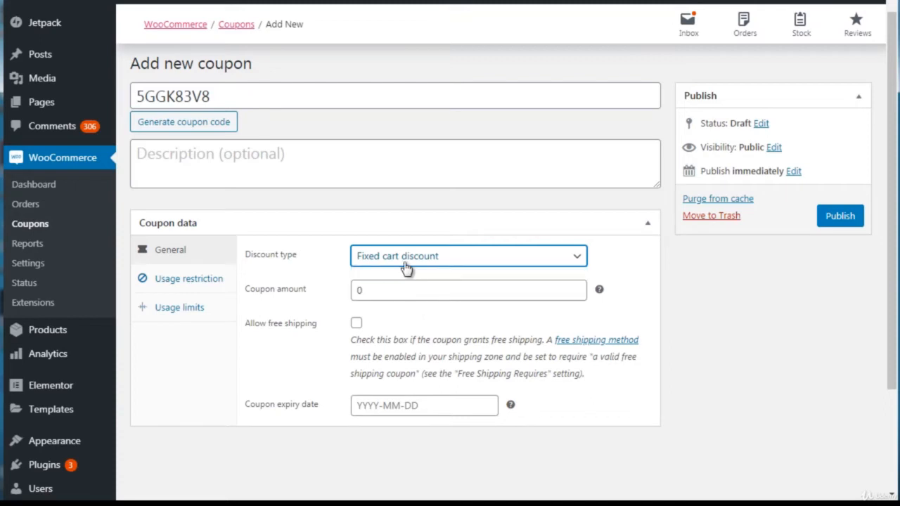
click(405, 266)
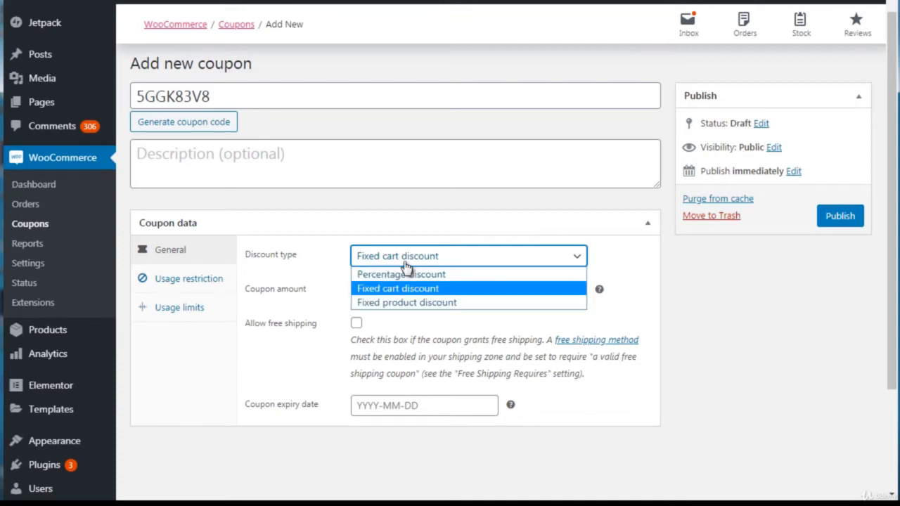
click(392, 303)
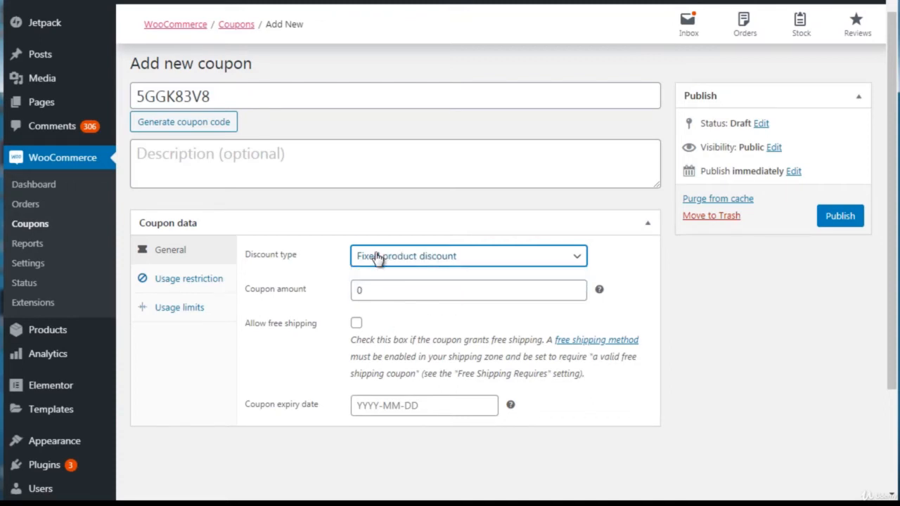
click(625, 277)
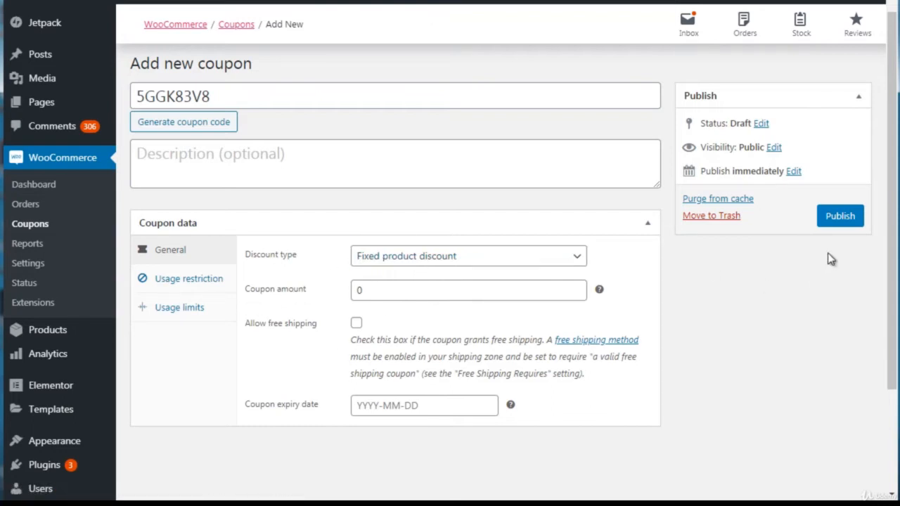
Step: Set the coupon amount to 50
scroll(895, 237, down, 1)
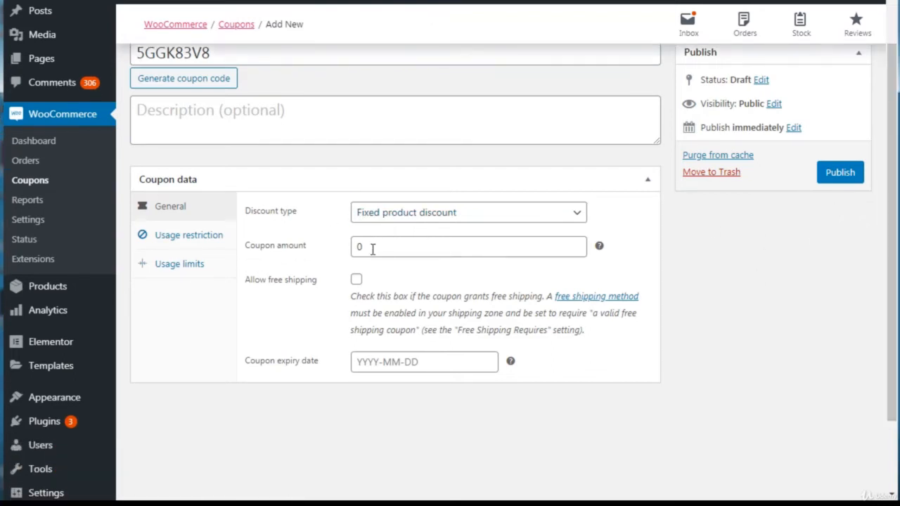
drag(373, 248, 340, 255)
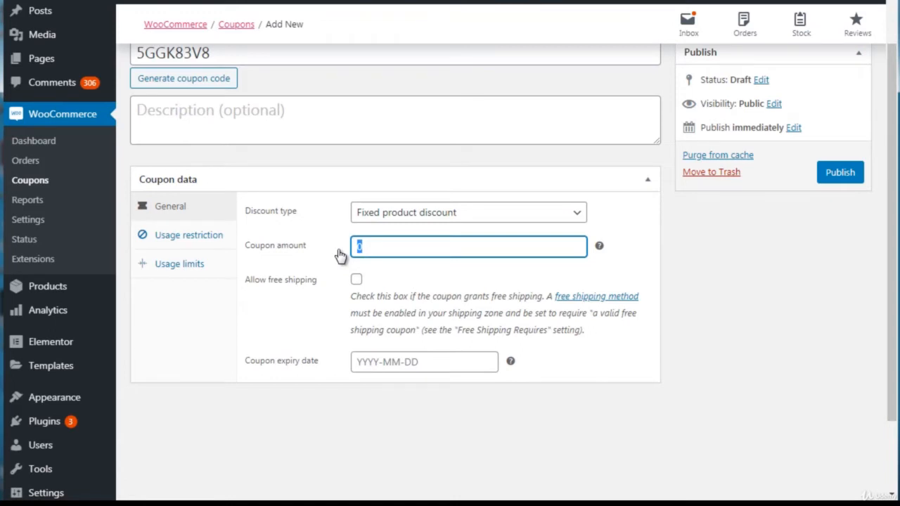
text(50)
Step: Look over the coupon's usage restrictions, including the spend, product, category and allowed email options
click(188, 244)
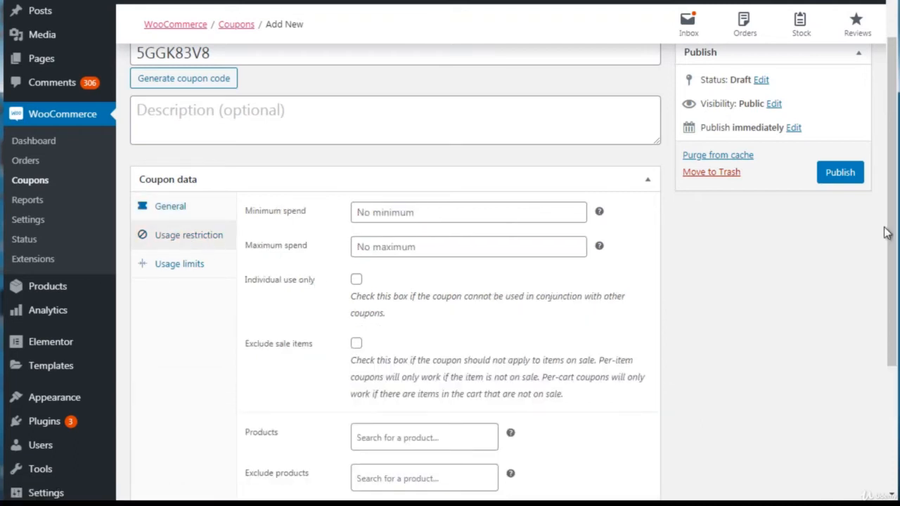
scroll(892, 254, down, 2)
scroll(892, 254, down, 3)
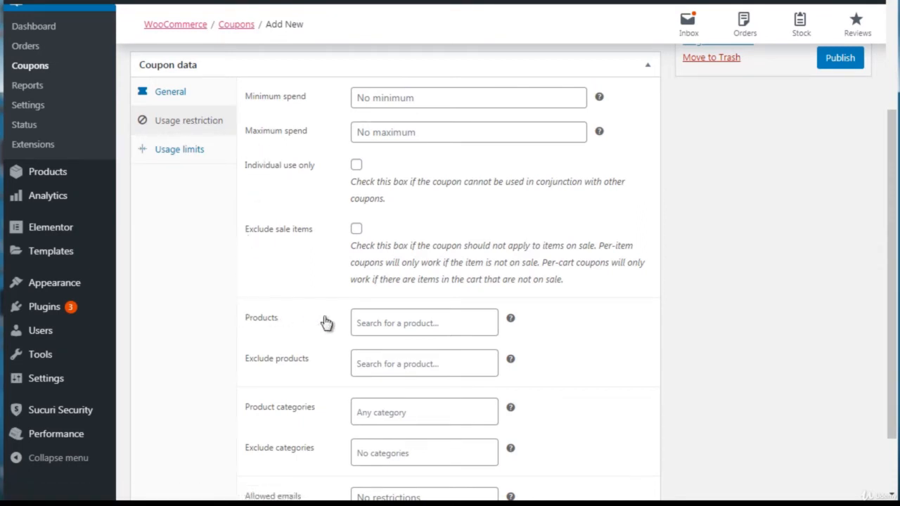
click(393, 320)
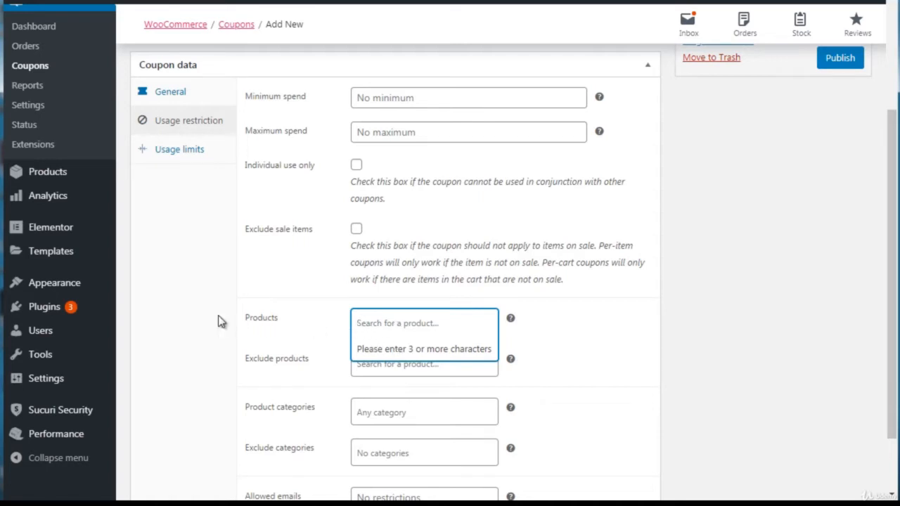
drag(891, 247, 891, 287)
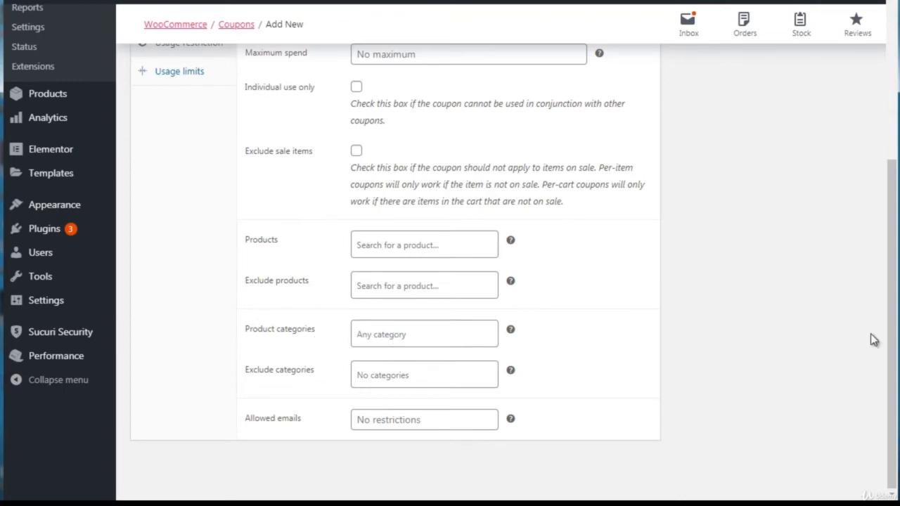
scroll(890, 338, up, 3)
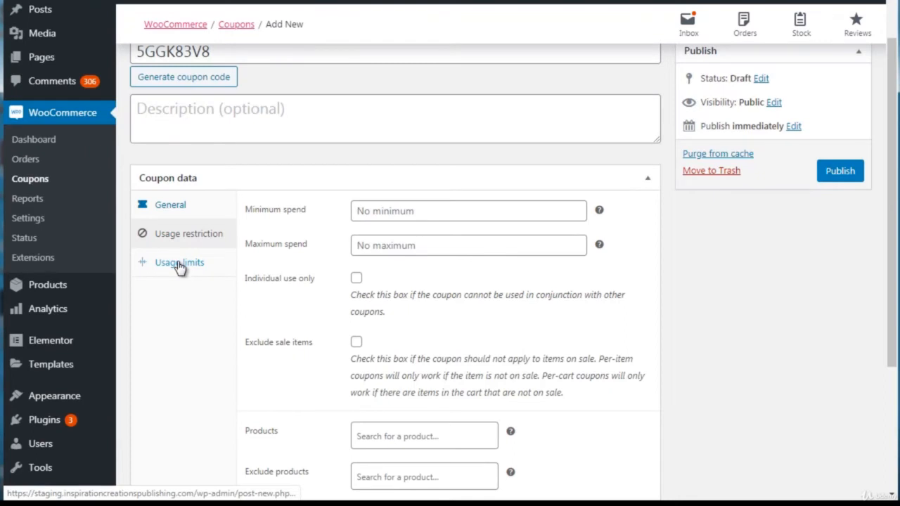
Step: Set the coupon's usage limit per coupon to 100
click(179, 264)
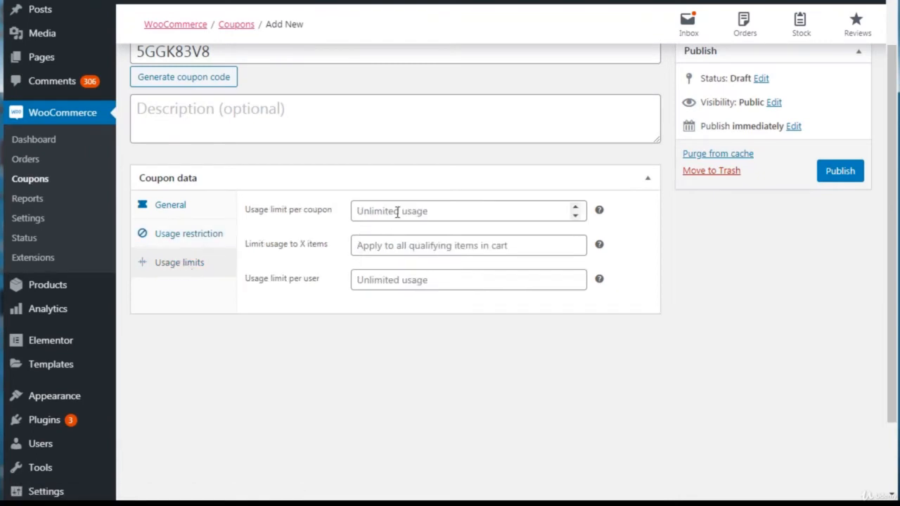
click(354, 182)
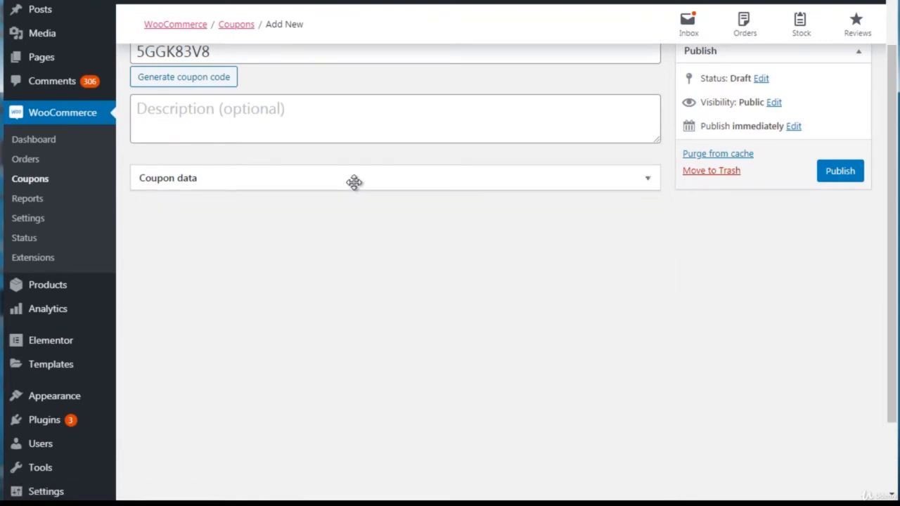
click(353, 181)
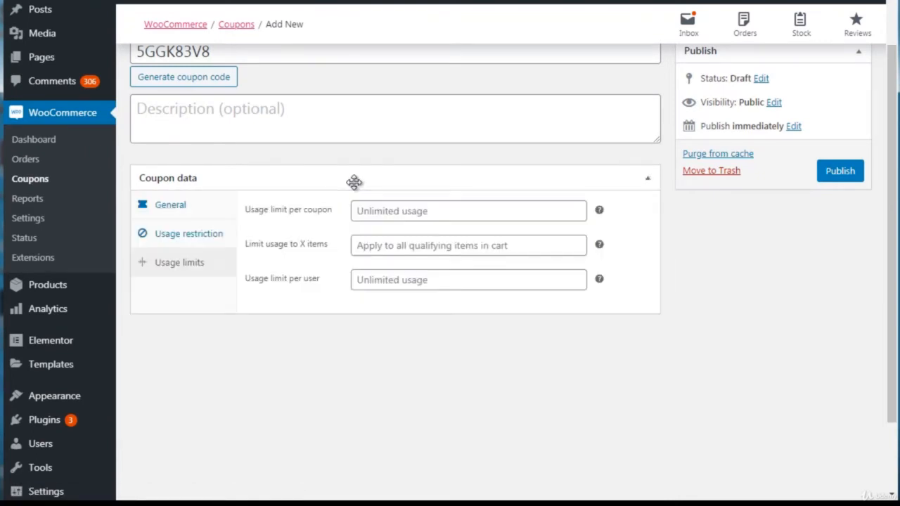
click(386, 212)
text(100)
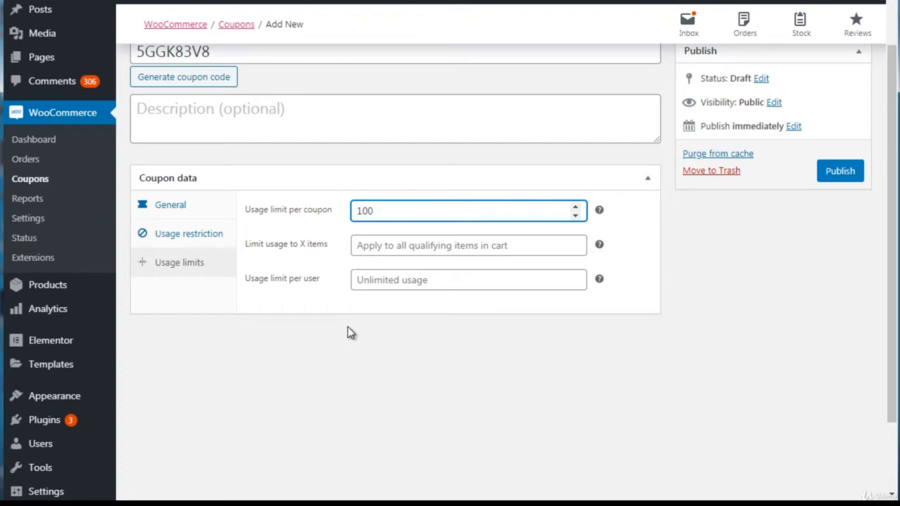
Step: Leave the new coupon without saving it and open the WooCommerce order reports
click(28, 198)
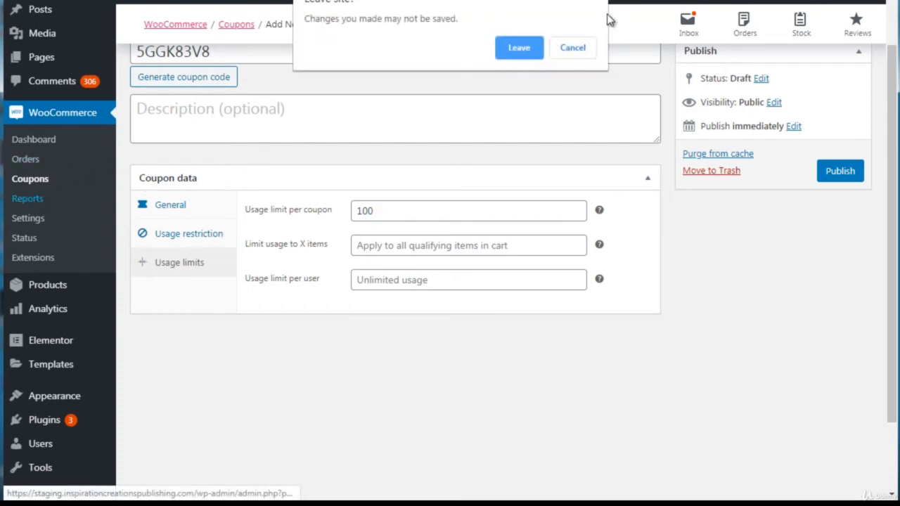
click(531, 55)
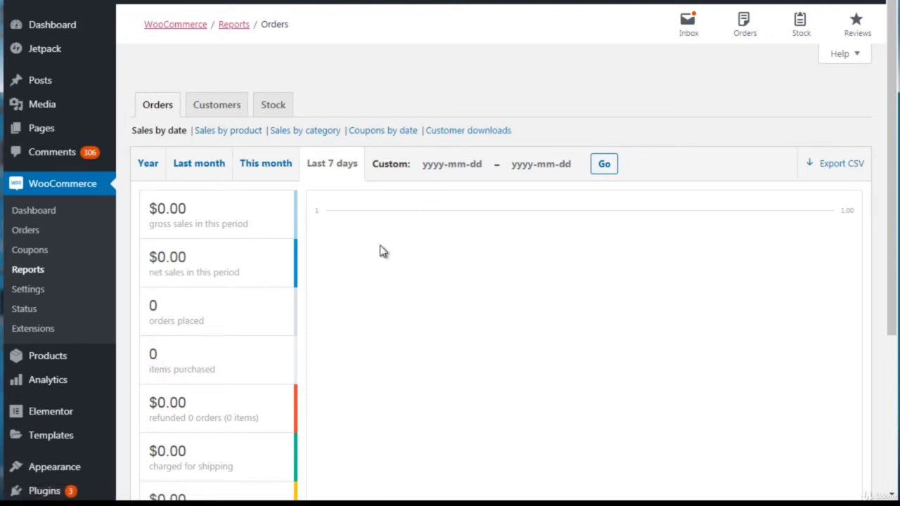
Step: Open the WooCommerce settings and look over the General, Products and Emails sections
click(30, 292)
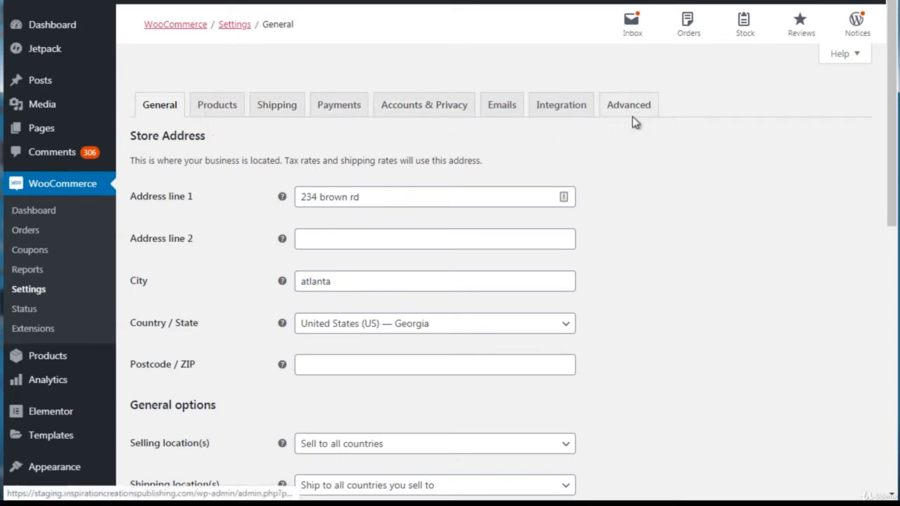
mouse_move(891, 123)
mouse_down()
mouse_move(895, 390)
mouse_move(895, 126)
mouse_up()
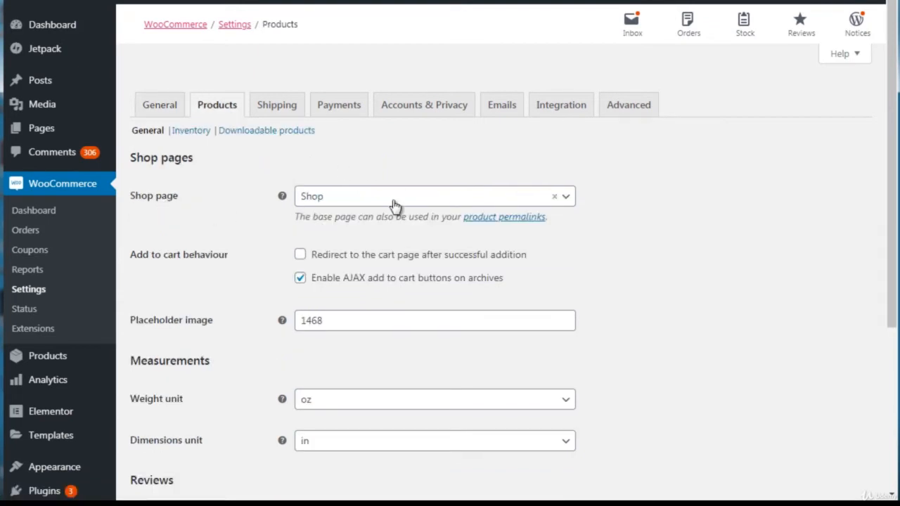
click(341, 206)
click(342, 206)
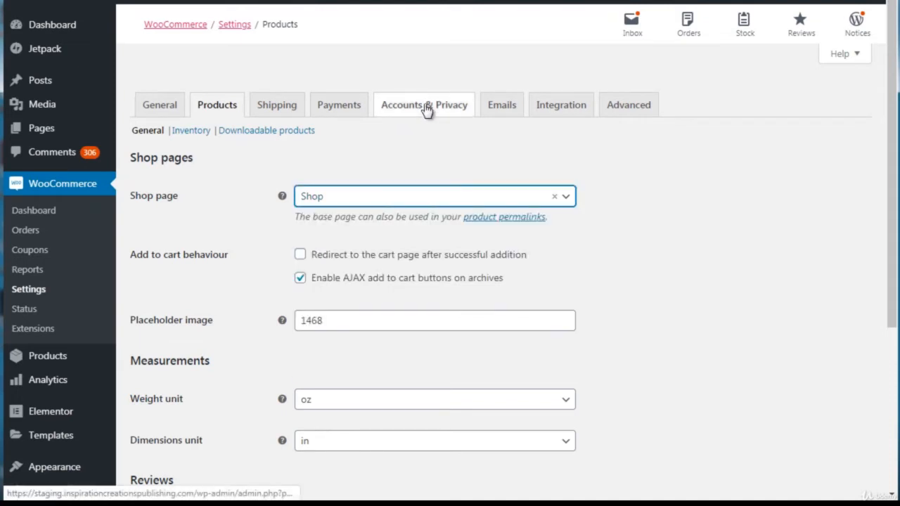
click(501, 105)
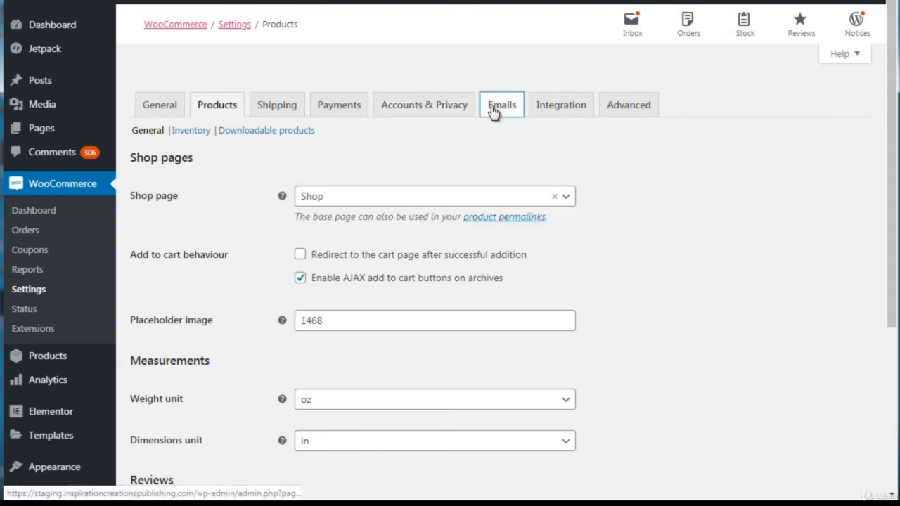
scroll(892, 159, down, 5)
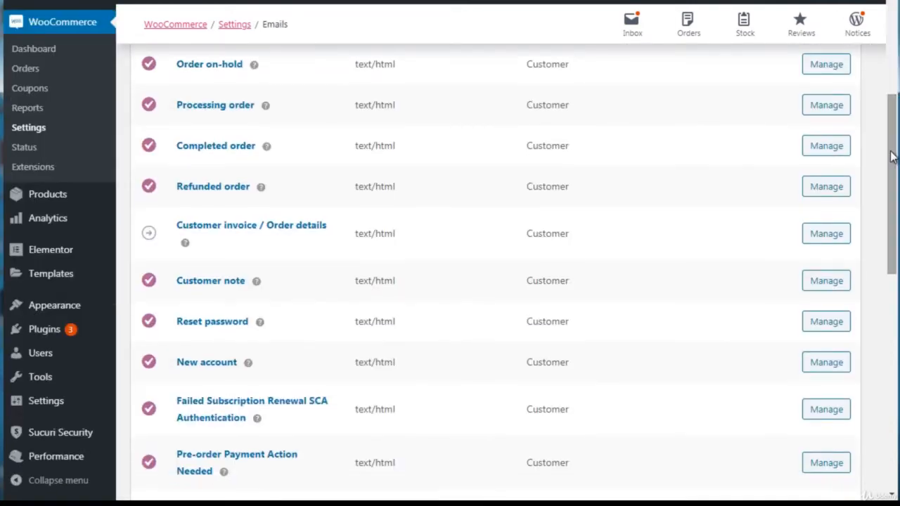
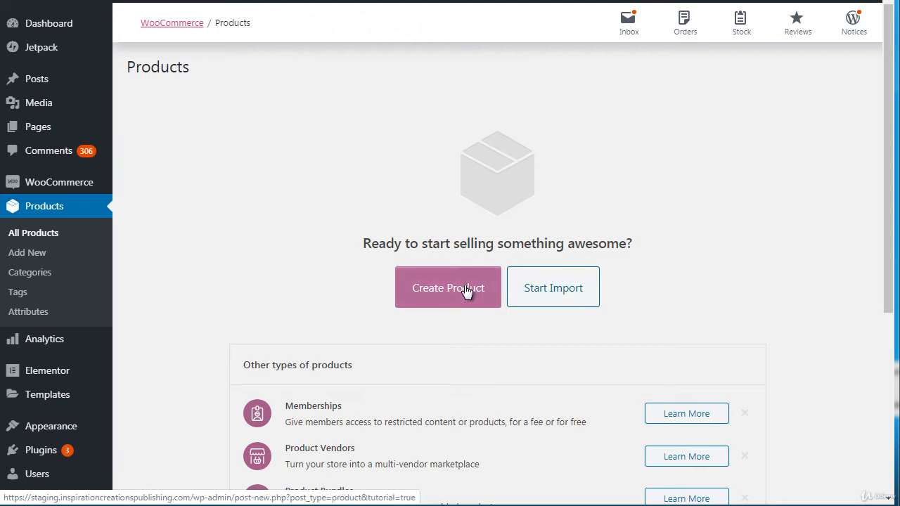
Step: Start creating a new product and dismiss the guided tour on its editing page
click(466, 293)
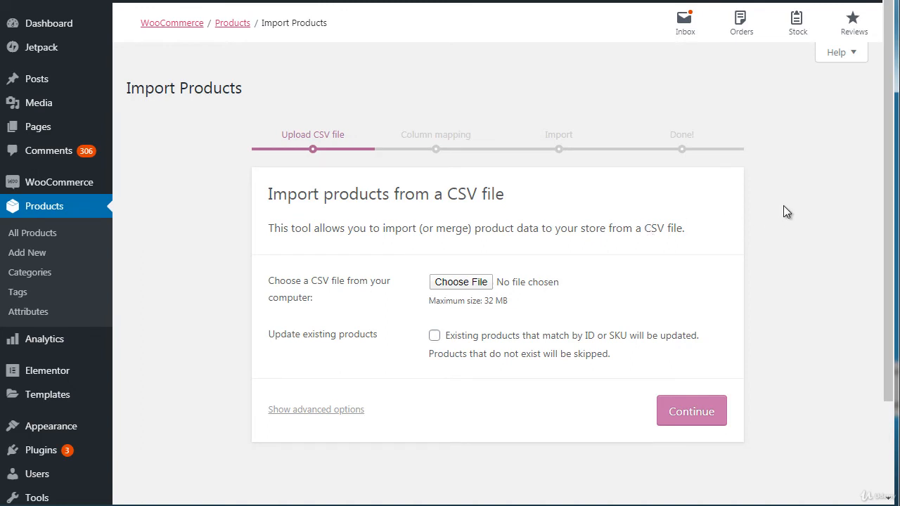
mouse_move(889, 141)
mouse_down()
mouse_move(889, 216)
mouse_move(887, 151)
mouse_up()
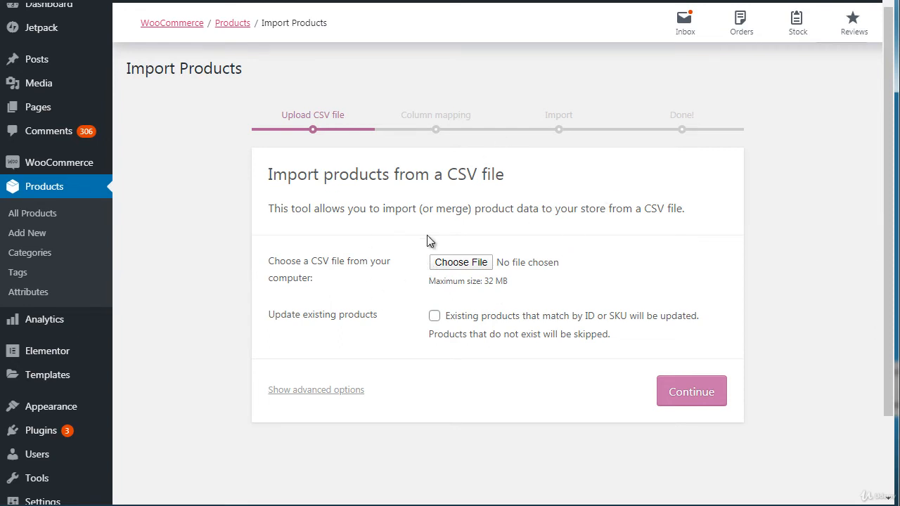
mouse_move(144, 6)
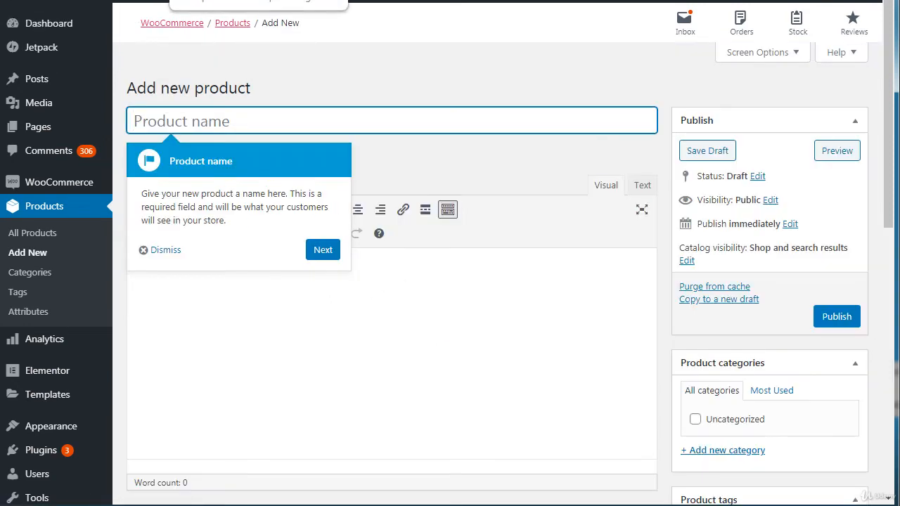
click(323, 250)
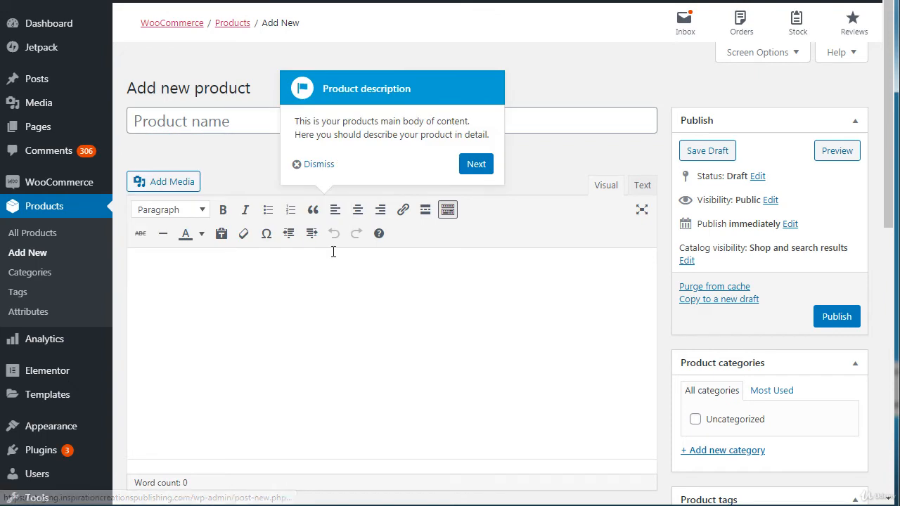
click(322, 166)
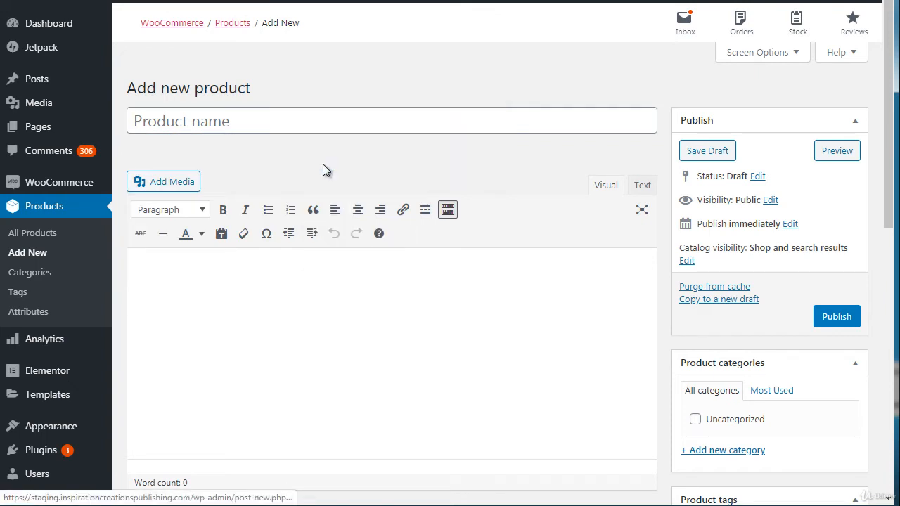
Step: Name the new product "Book 1"
click(224, 121)
text(Book )
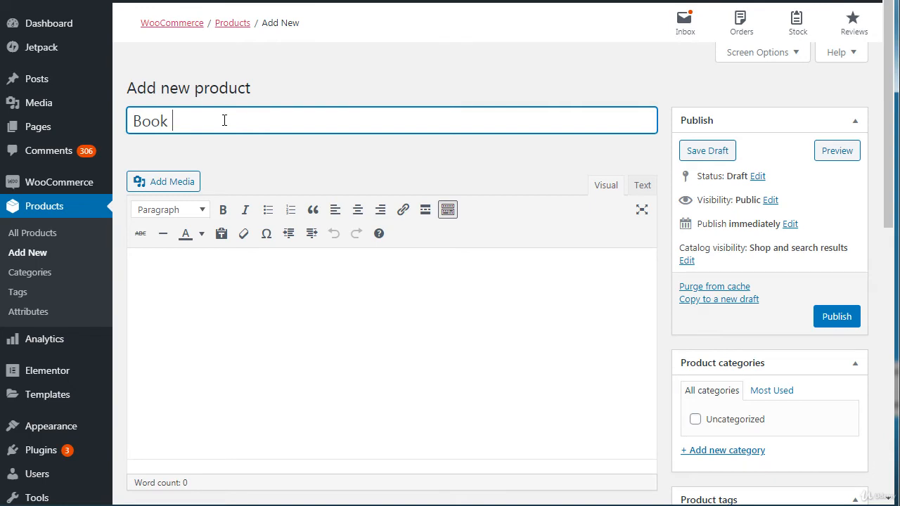
text(1)
Step: Enter "Description" in the product's main description and format it as a bulleted list item
click(223, 309)
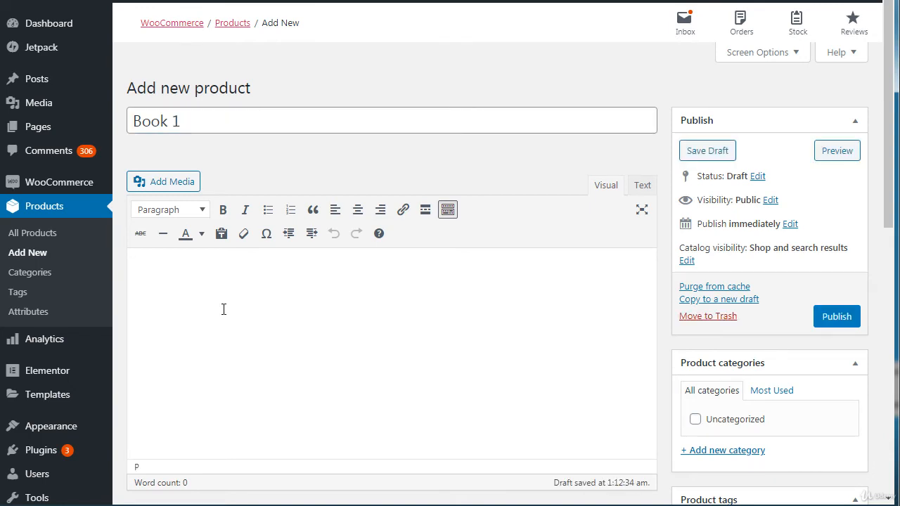
text(Deskcr)
key(BackSpace)
key(BackSpace)
key(BackSpace)
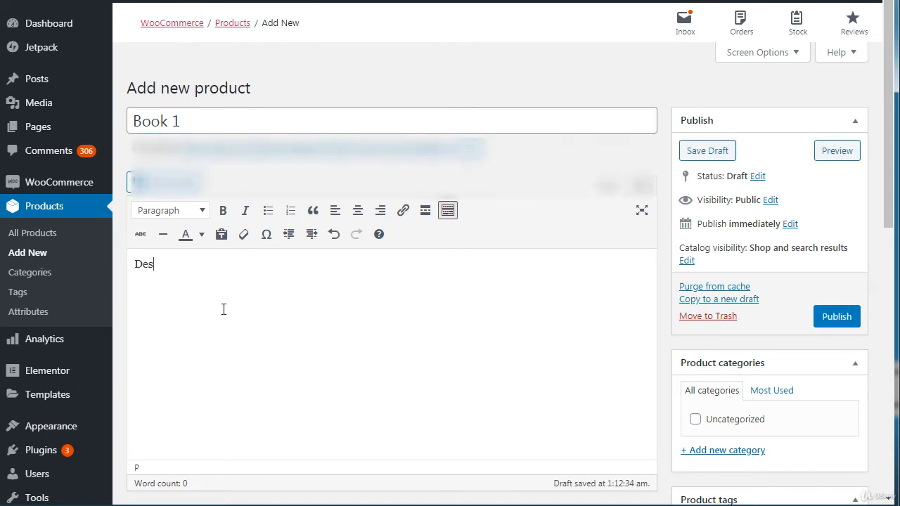
text(cription)
key(shift+Home)
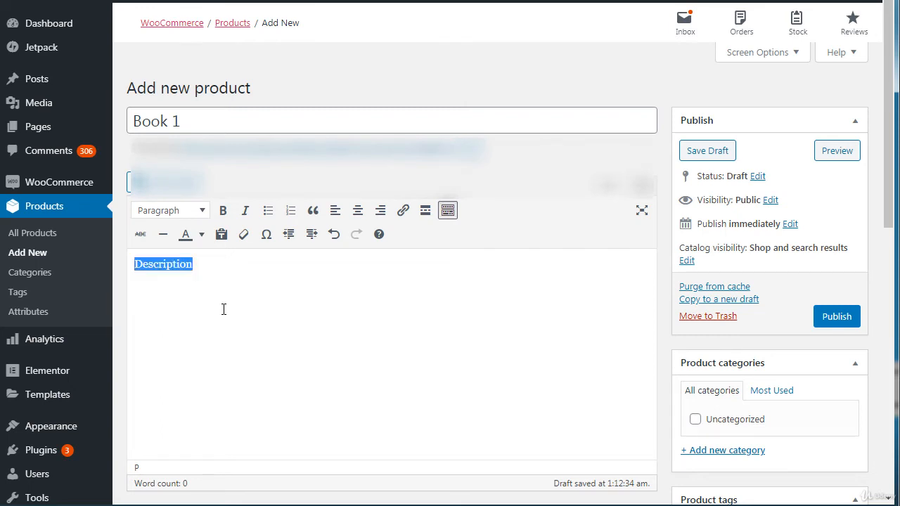
click(268, 211)
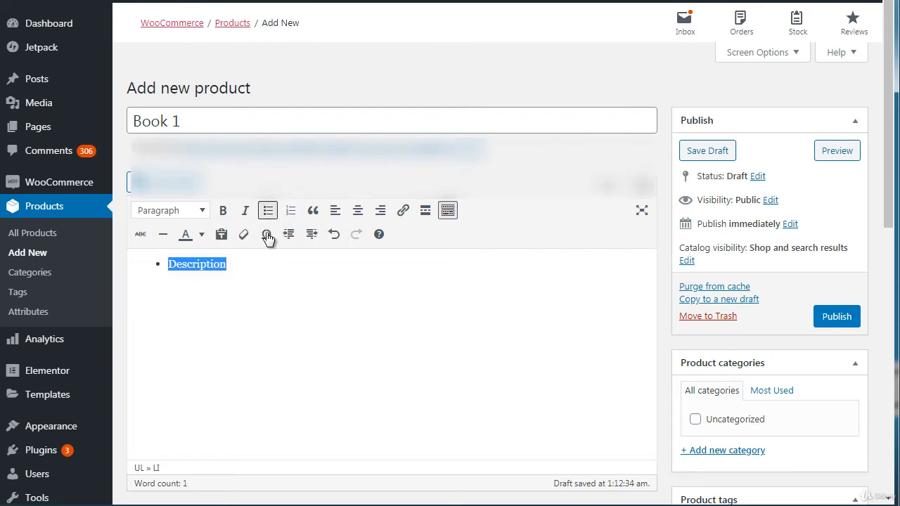
Step: Add the bullets "Feature 1", "Feature 2" and "Feature 3" below "Description" in the product description
click(262, 272)
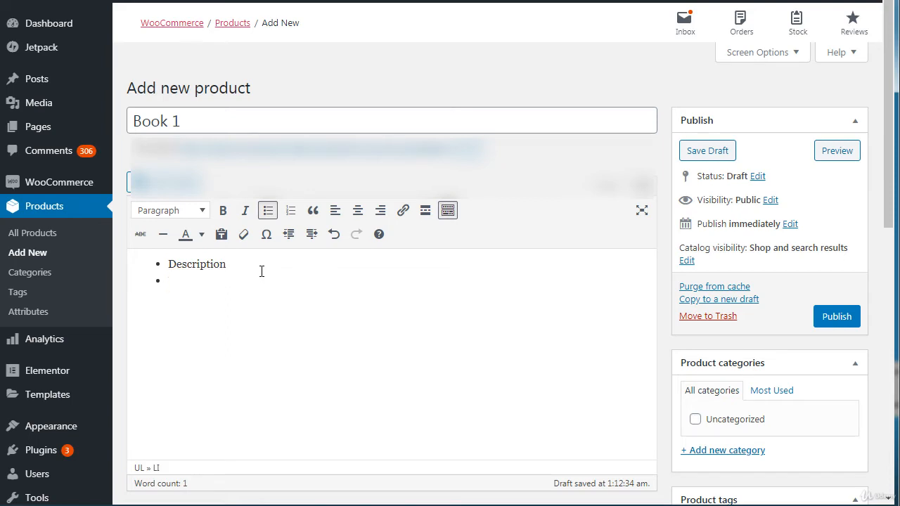
text(Feature 1)
key(Return)
text(Feature 2 )
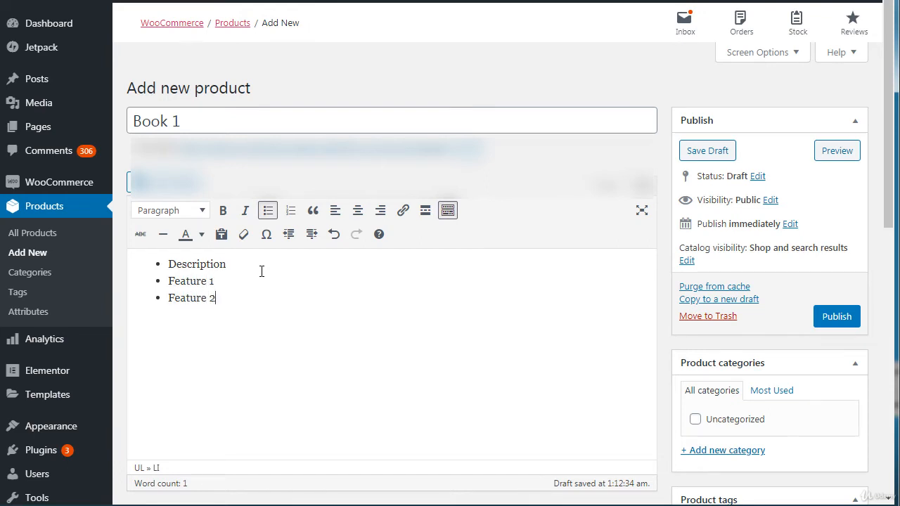
text(Feature 3)
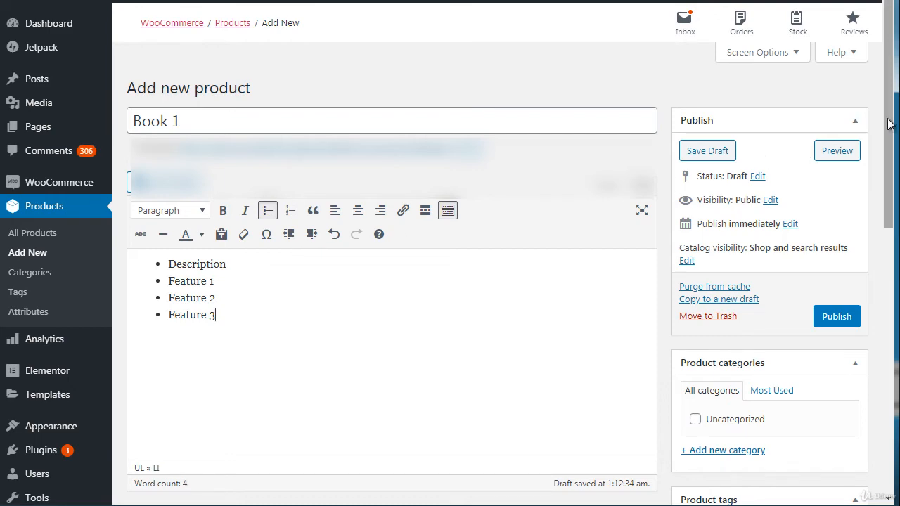
Step: Look over the product types available for the product data without changing the Simple product type
drag(888, 124, 886, 313)
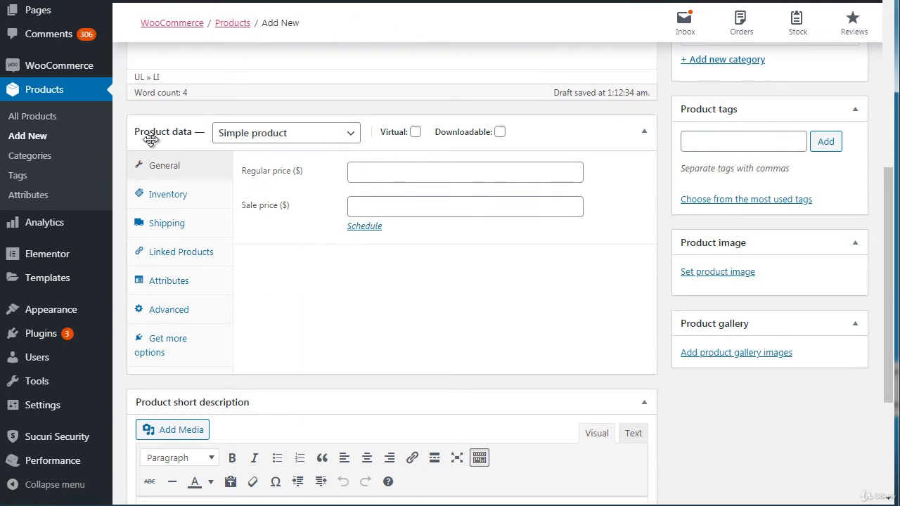
click(243, 139)
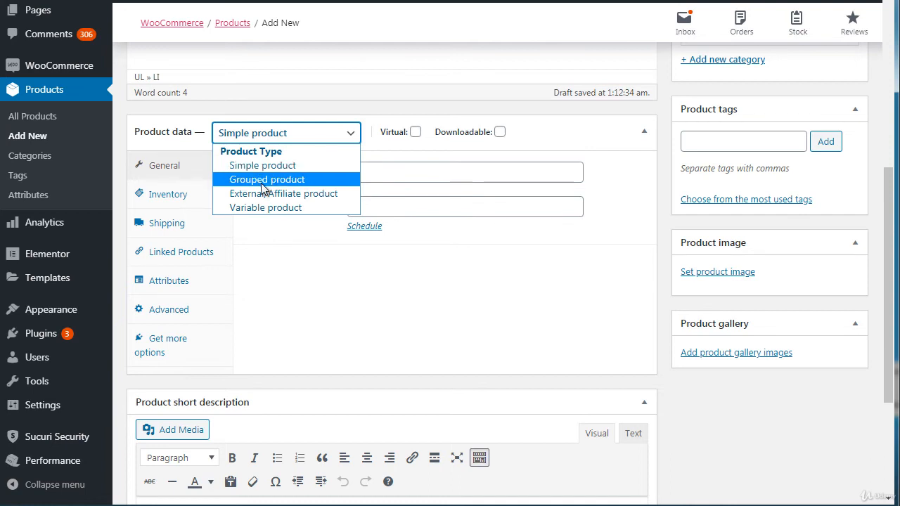
click(298, 142)
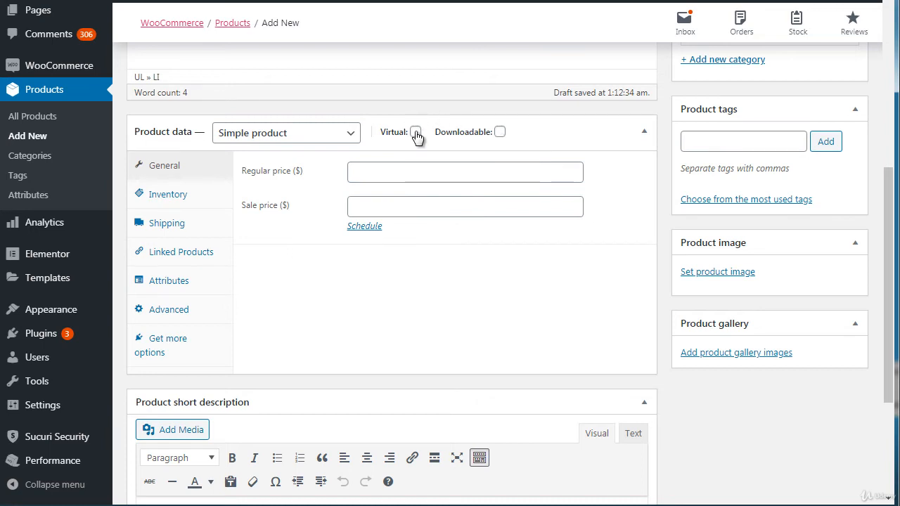
Step: Try out the Virtual and Downloadable options, leaving the product marked as Downloadable only
click(500, 132)
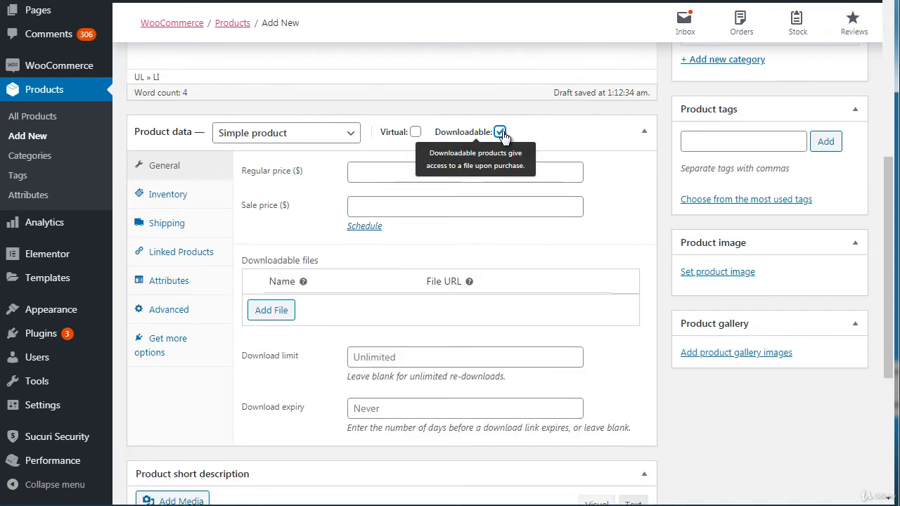
click(416, 134)
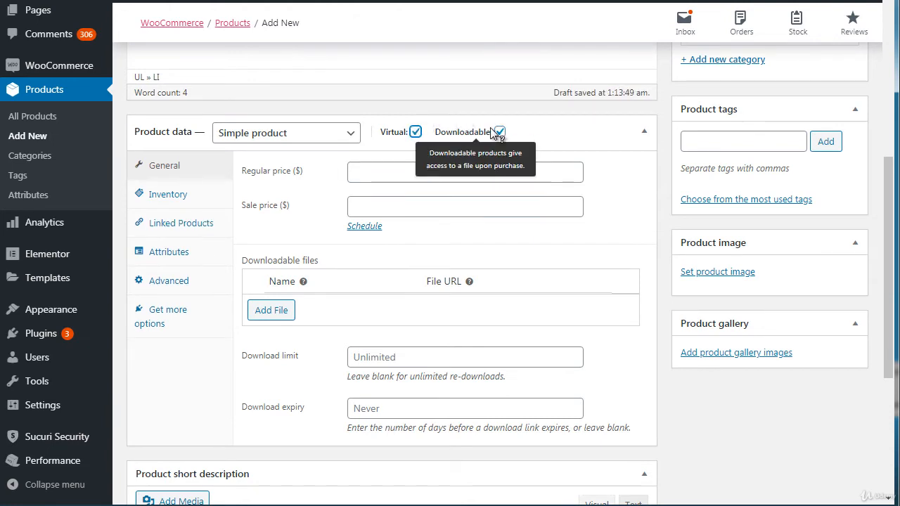
click(415, 132)
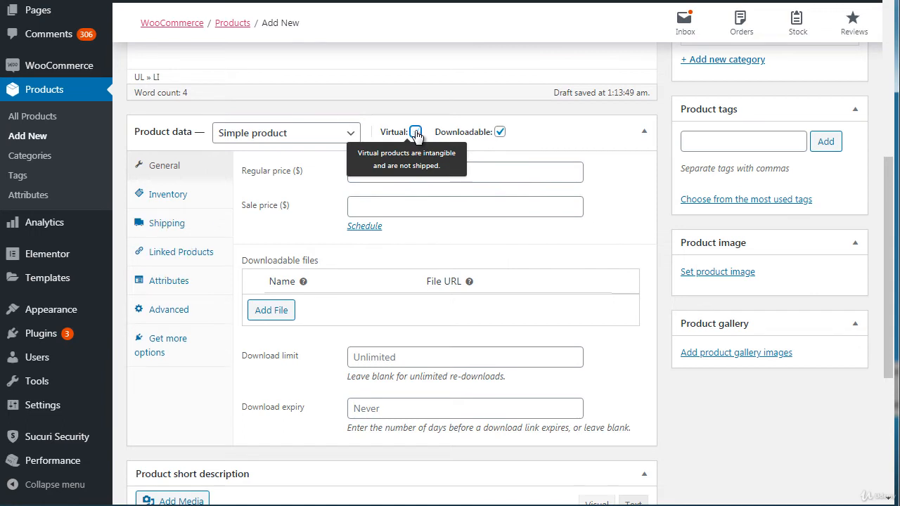
click(500, 132)
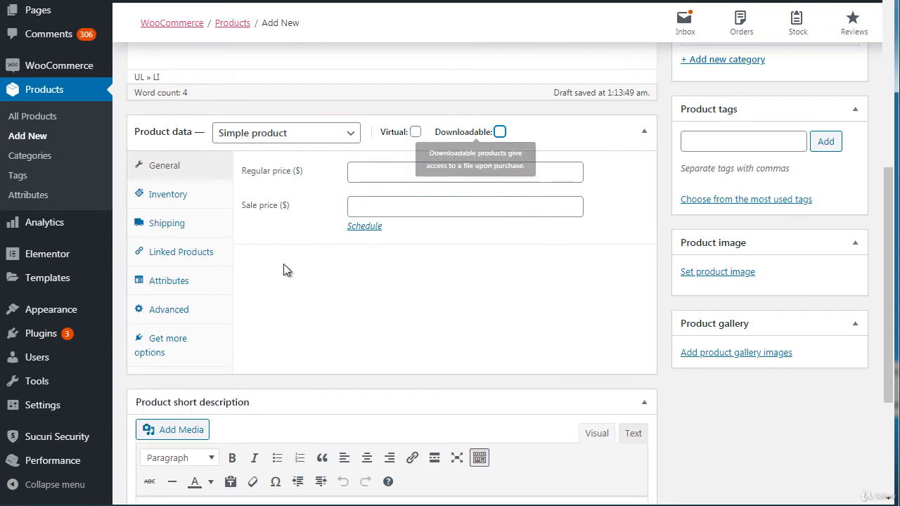
click(500, 132)
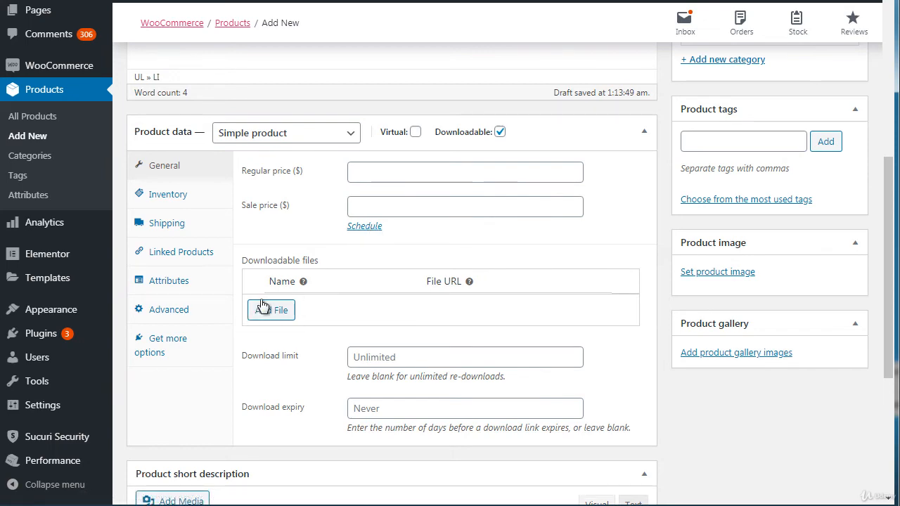
Step: Examine the product's inventory, shipping and linked products settings, including the stock status options, and the short description area
mouse_move(890, 211)
mouse_down()
mouse_move(890, 277)
mouse_move(886, 217)
mouse_up()
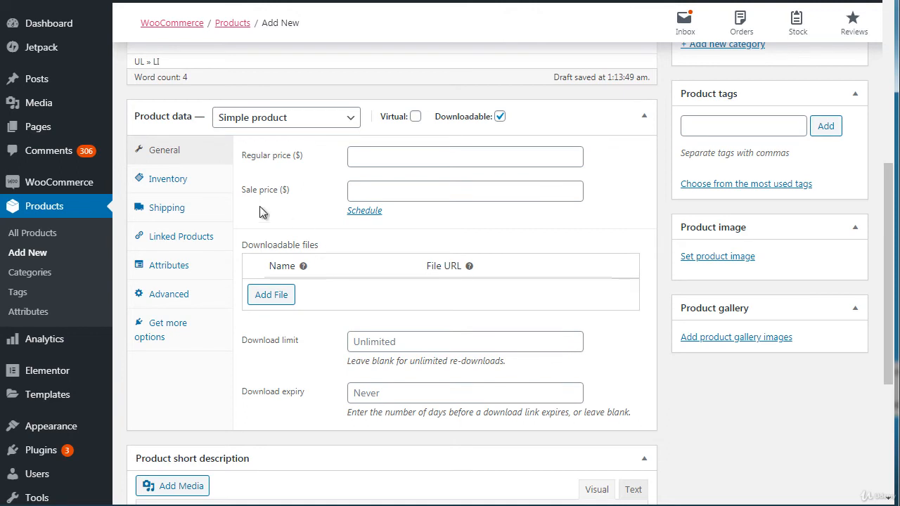
click(166, 181)
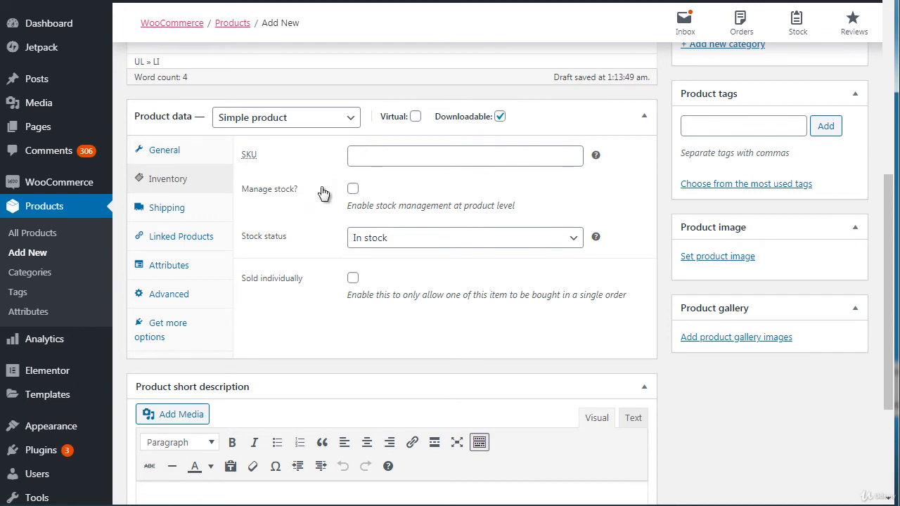
click(360, 248)
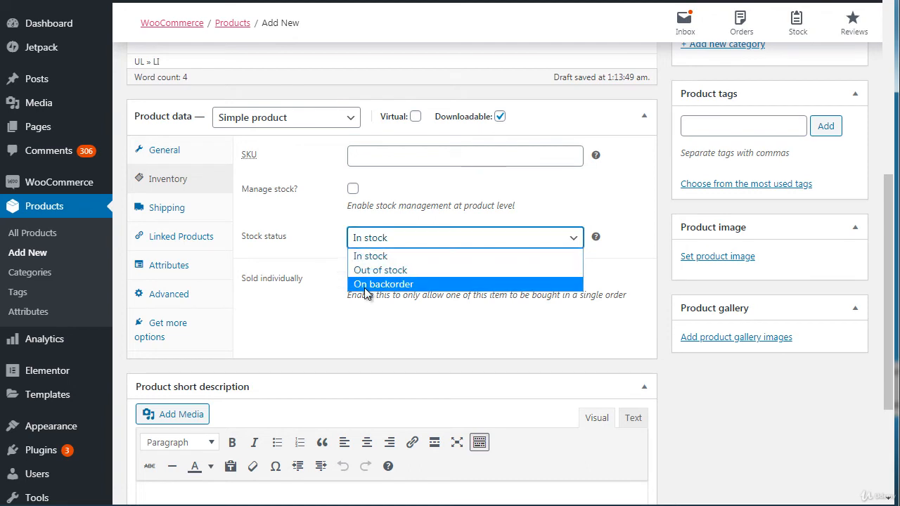
click(327, 246)
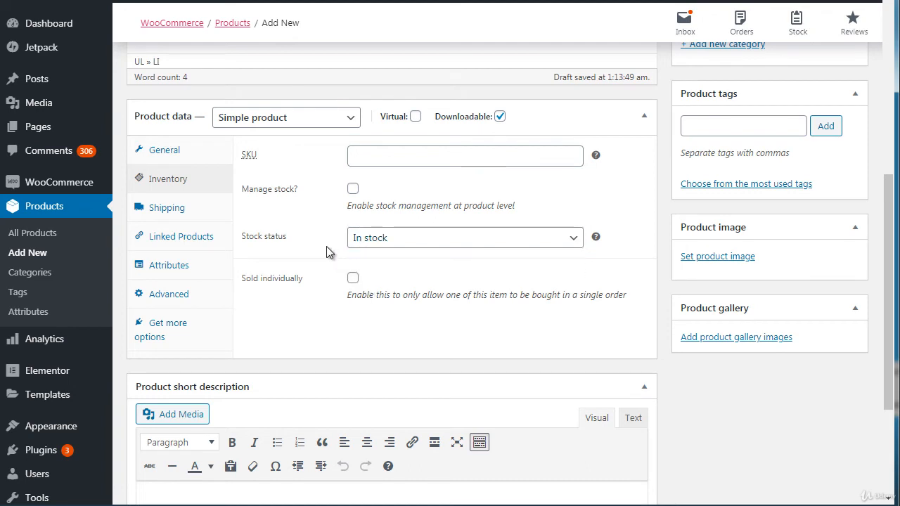
click(175, 208)
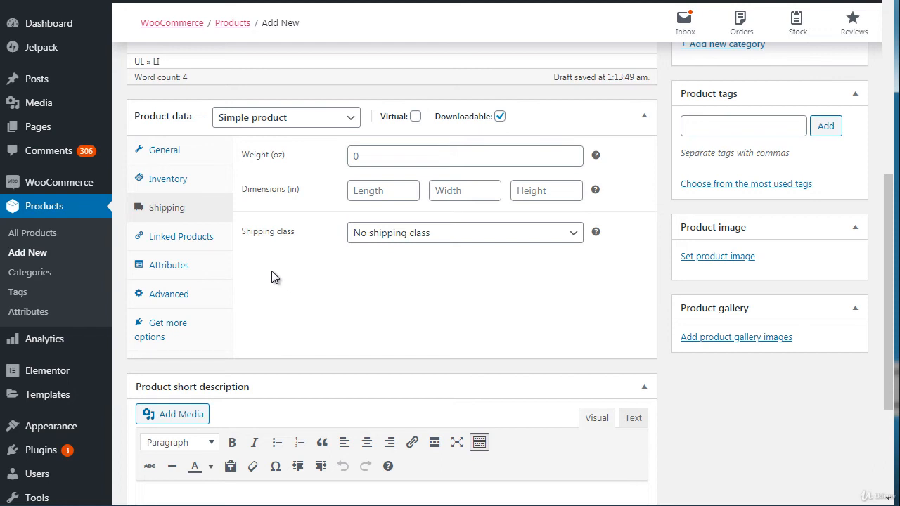
click(204, 248)
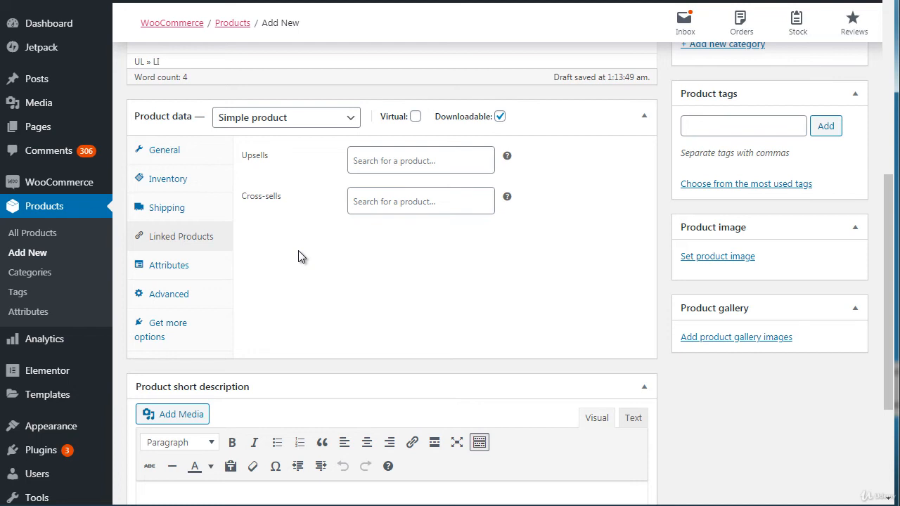
drag(891, 199, 890, 230)
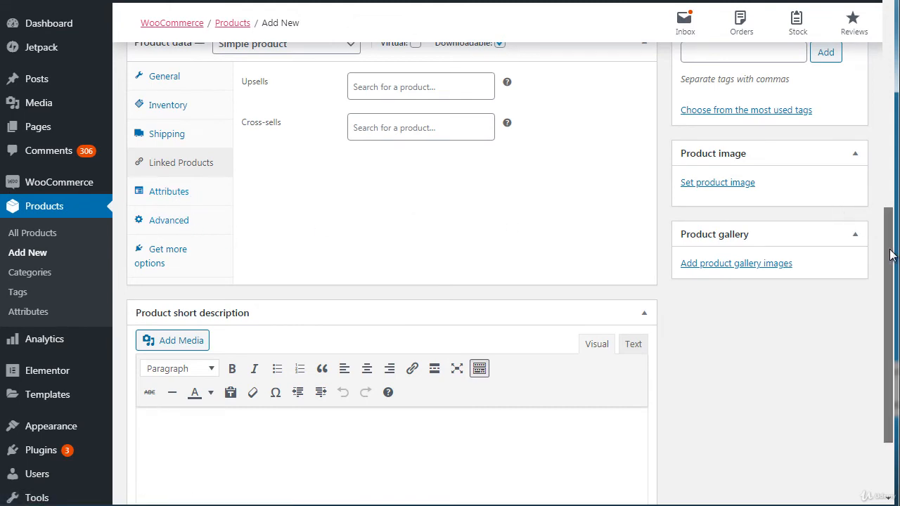
drag(890, 255, 886, 209)
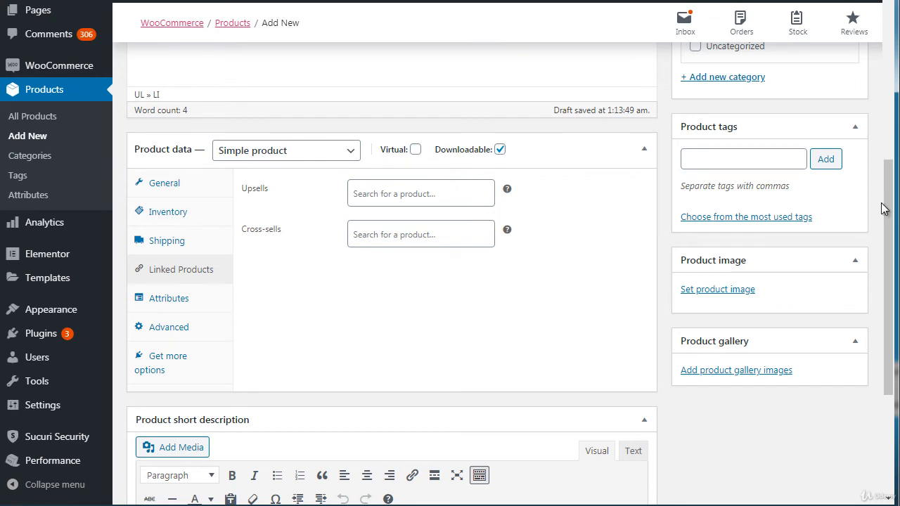
Step: Set the product's regular price to $30 and its sale price to $10, and publish the product
drag(886, 210, 890, 117)
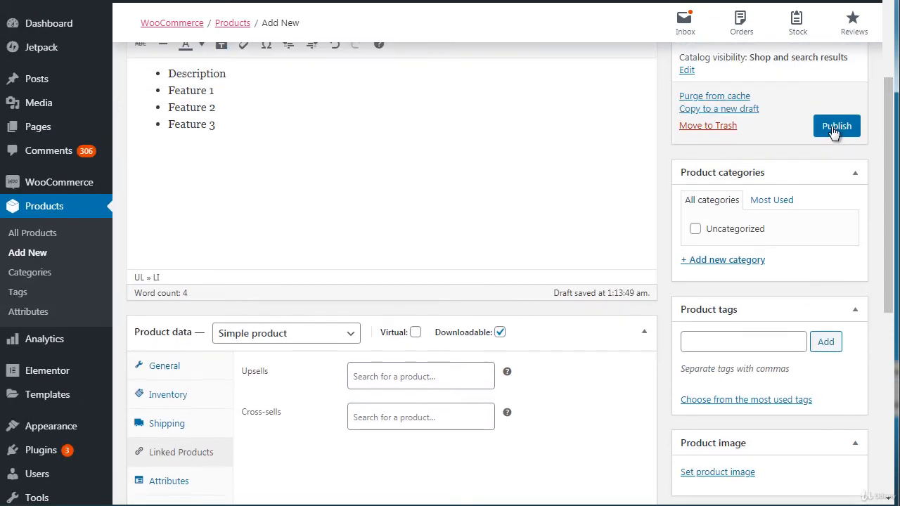
click(172, 373)
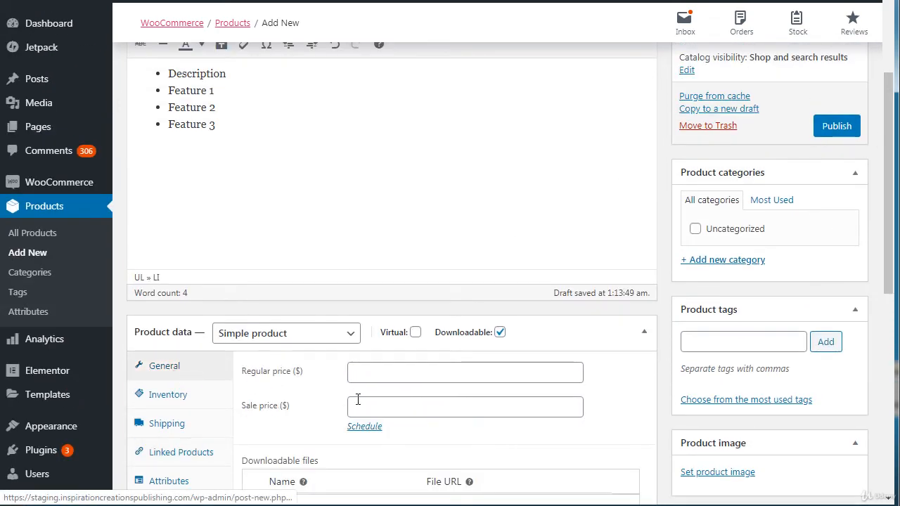
click(392, 403)
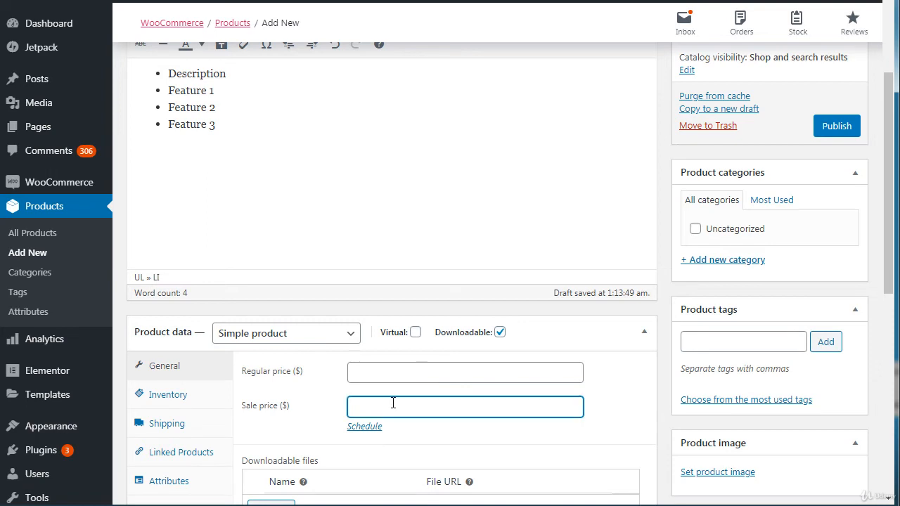
text(20)
click(388, 373)
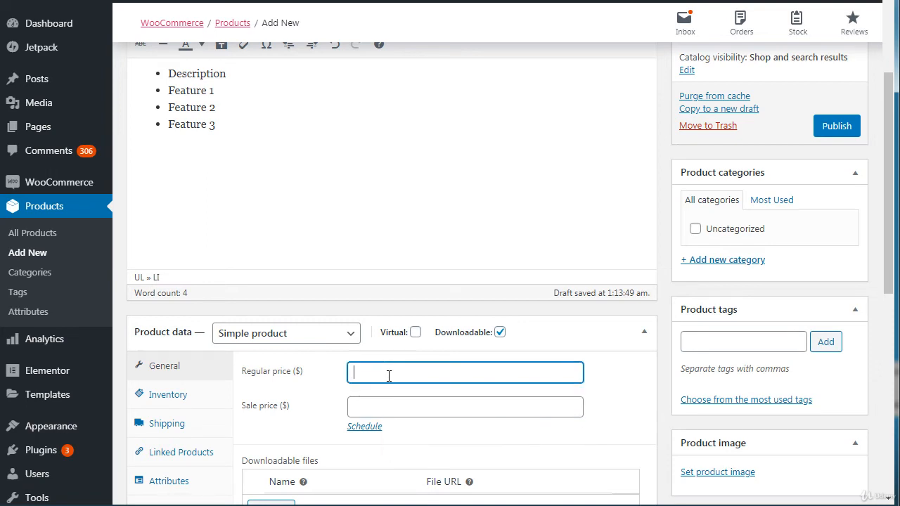
text(30)
click(369, 404)
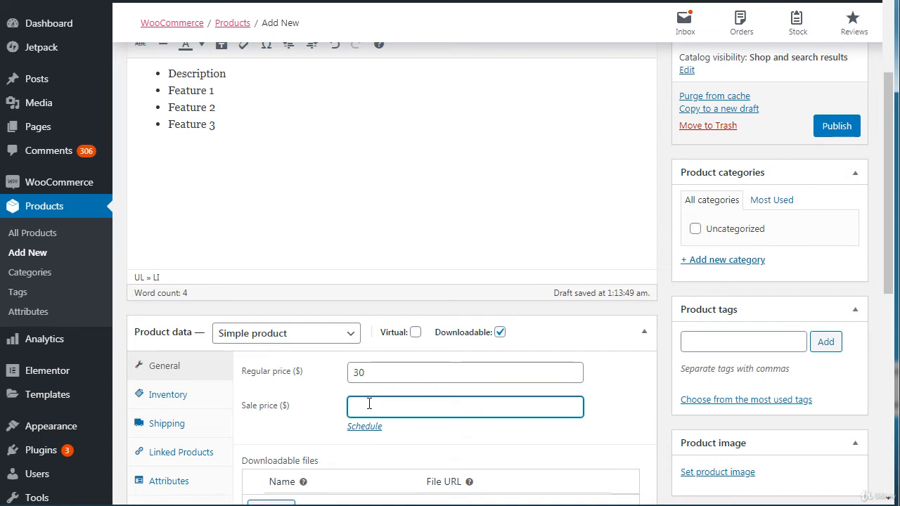
text(10)
click(835, 128)
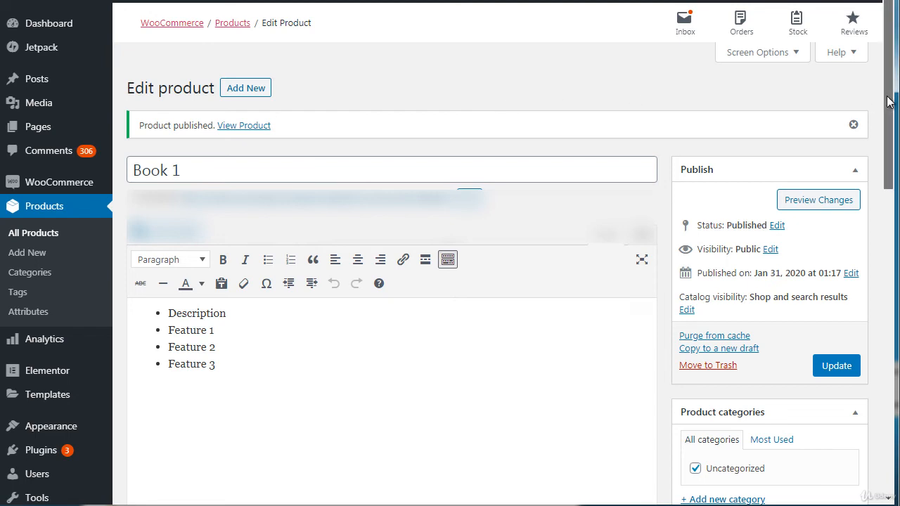
Step: Open the store's product categories and product tags pages in separate browser tabs, keeping the Book 1 editing page open
drag(887, 102, 891, 158)
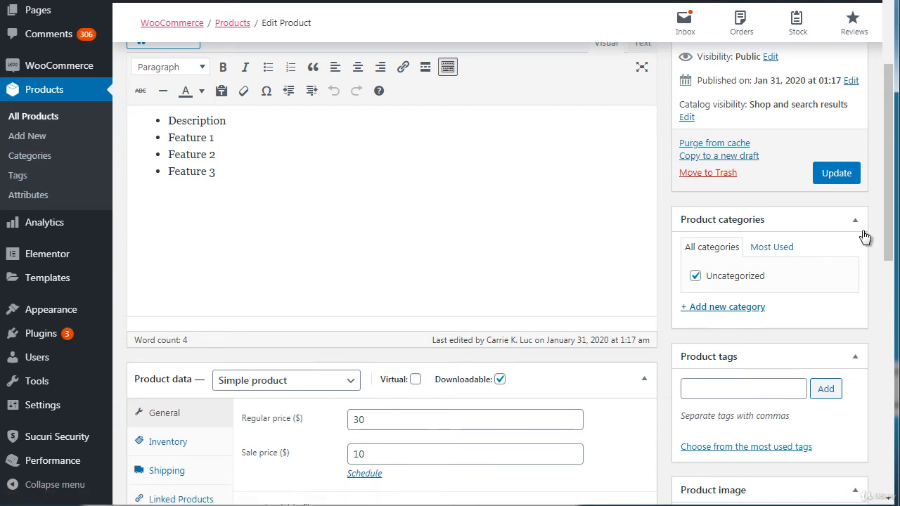
drag(889, 219, 894, 171)
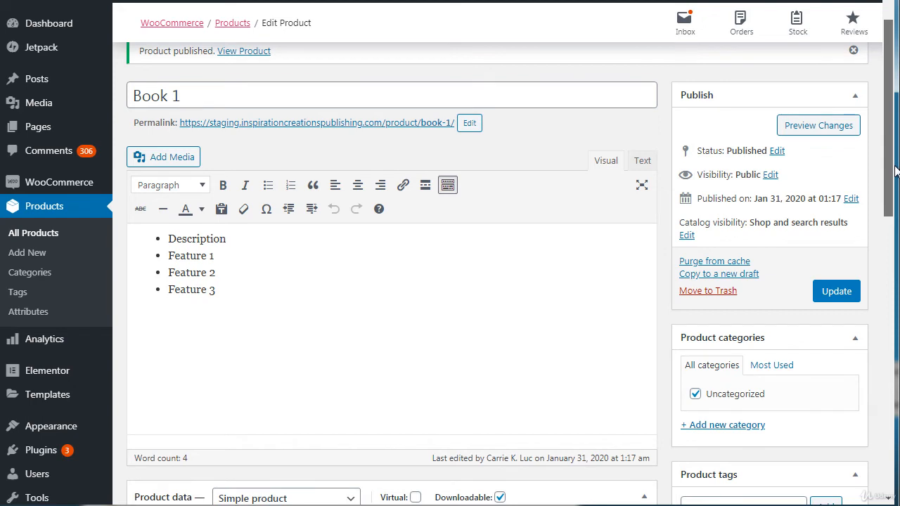
drag(894, 171, 895, 249)
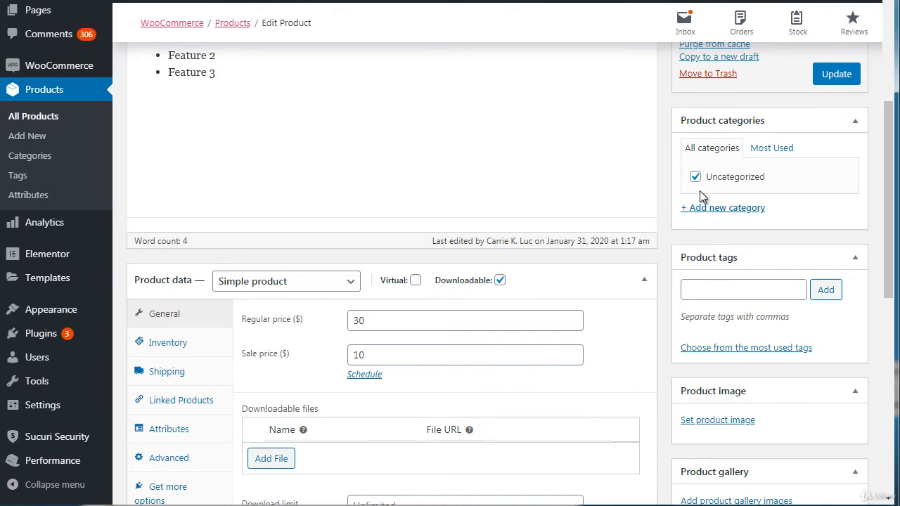
right_click(33, 153)
click(58, 167)
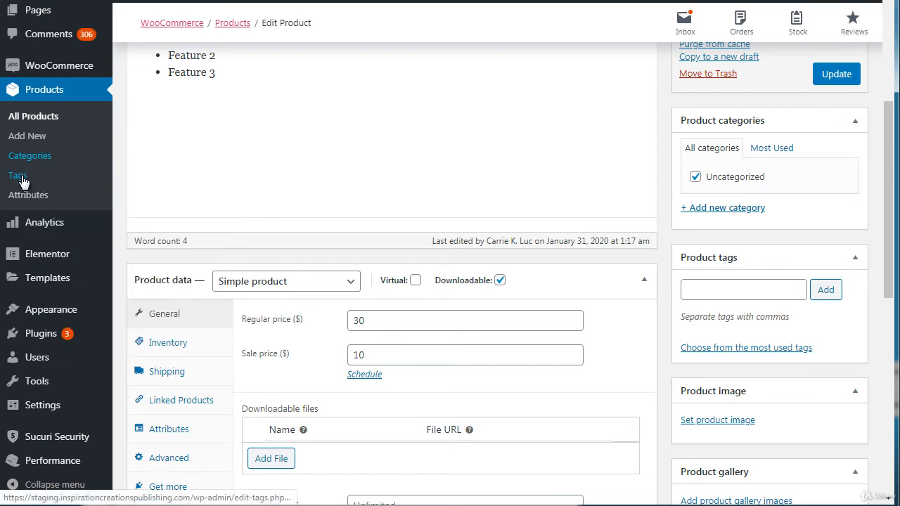
right_click(21, 176)
click(35, 187)
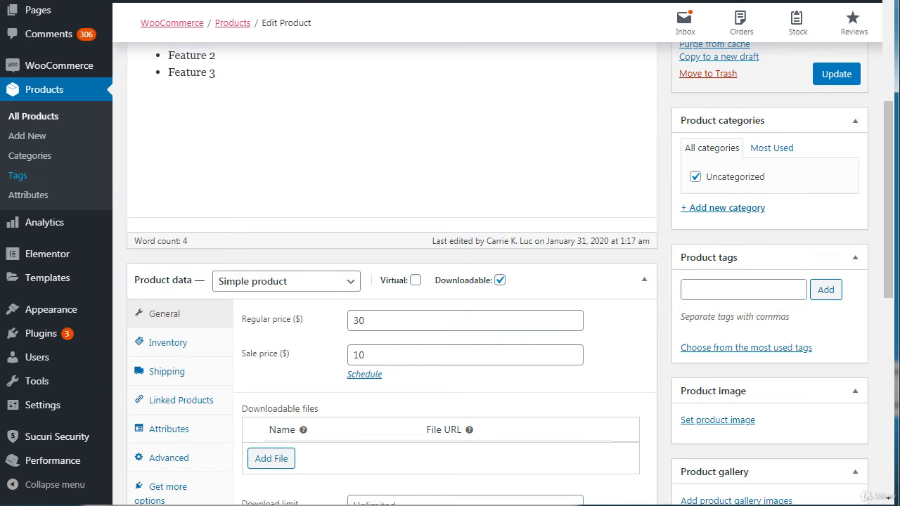
Step: Look over the product tags page and the product categories page, including the form for adding a new category
click(246, 0)
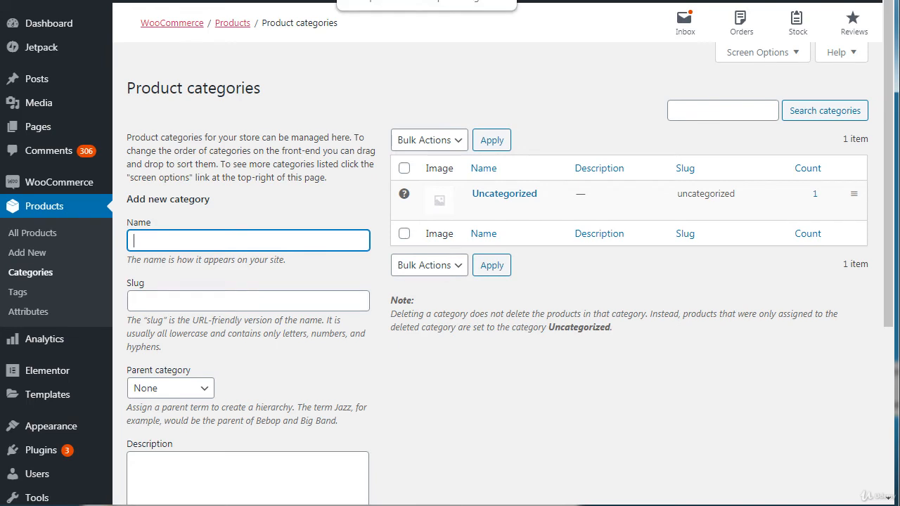
click(408, 1)
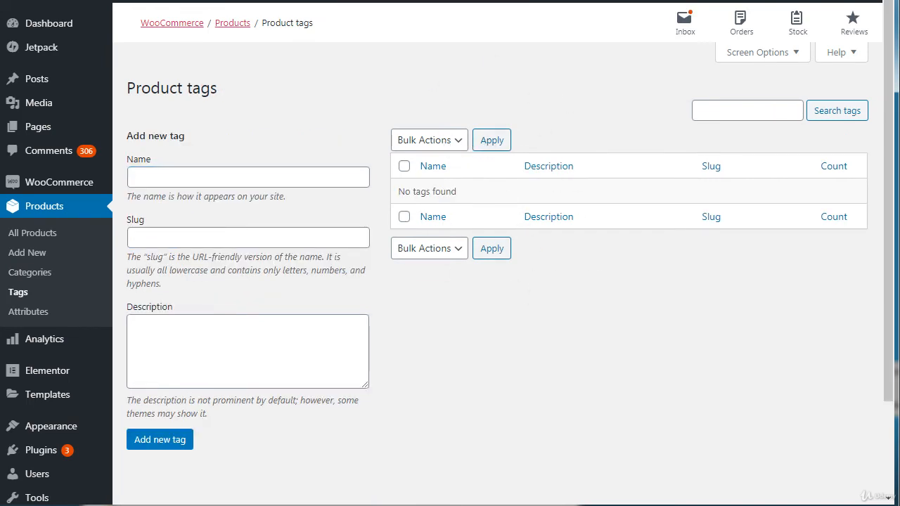
key(ctrl+shift+Tab)
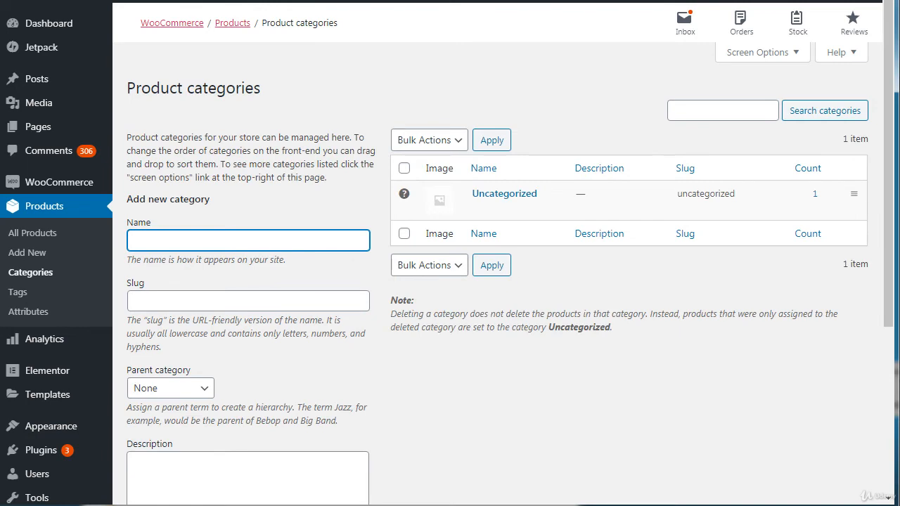
click(376, 105)
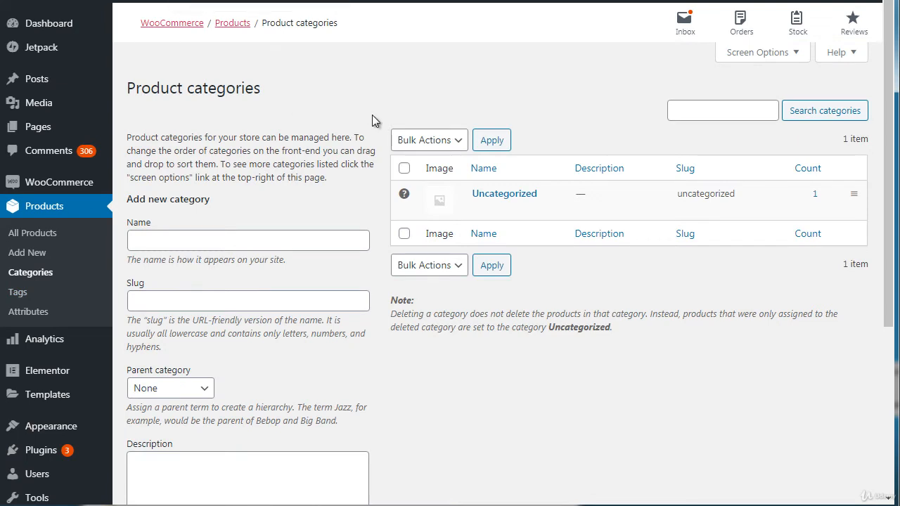
click(200, 239)
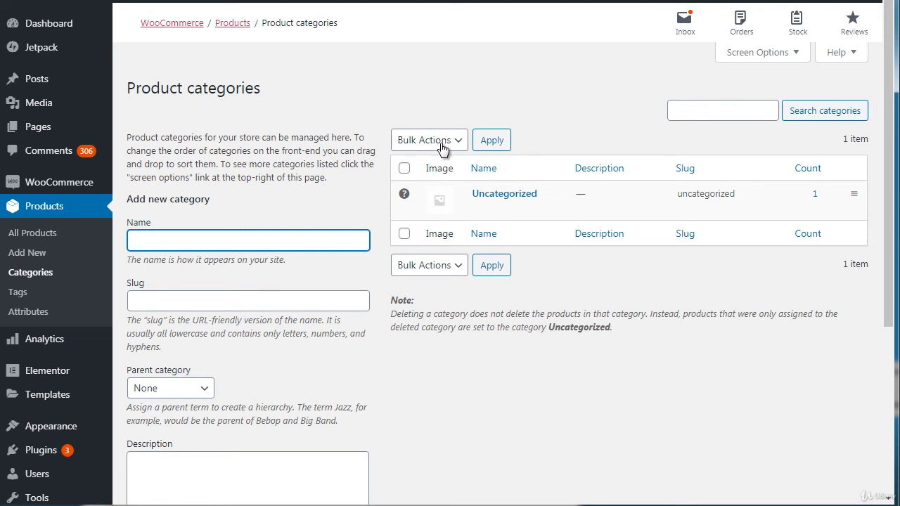
click(377, 110)
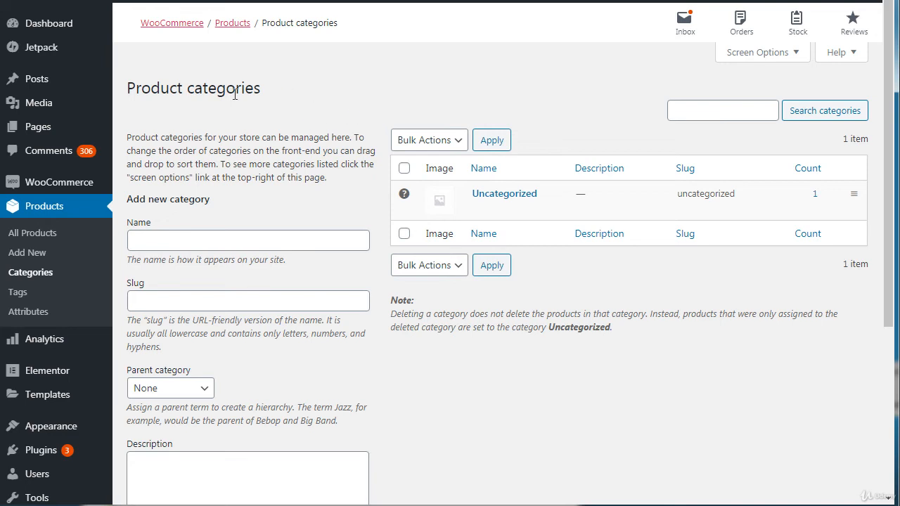
Step: Enter Filters as the name of the new product category
click(163, 245)
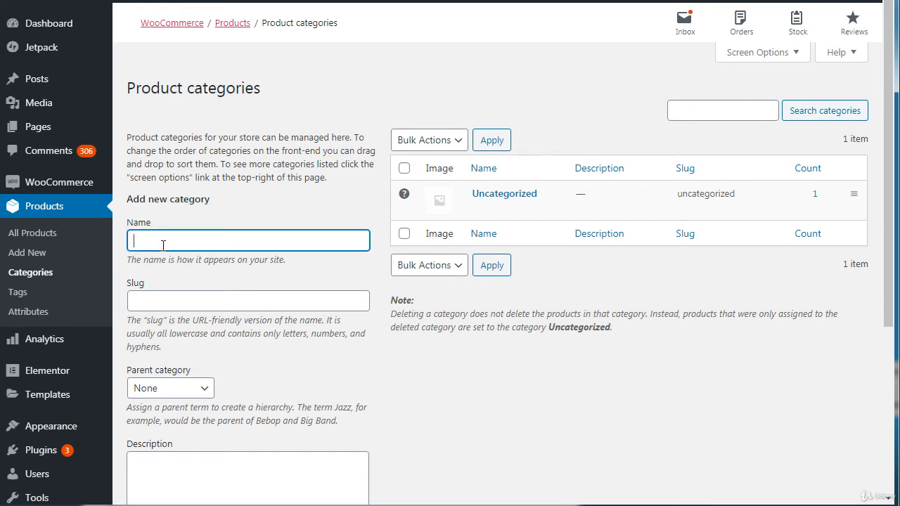
text(Watere Filters)
key(ctrl+a)
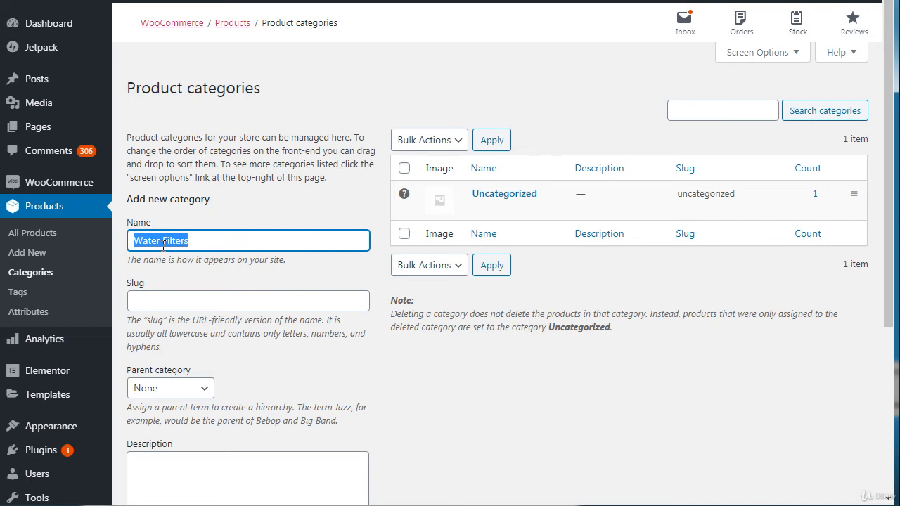
text(Filters)
key(ctrl+a)
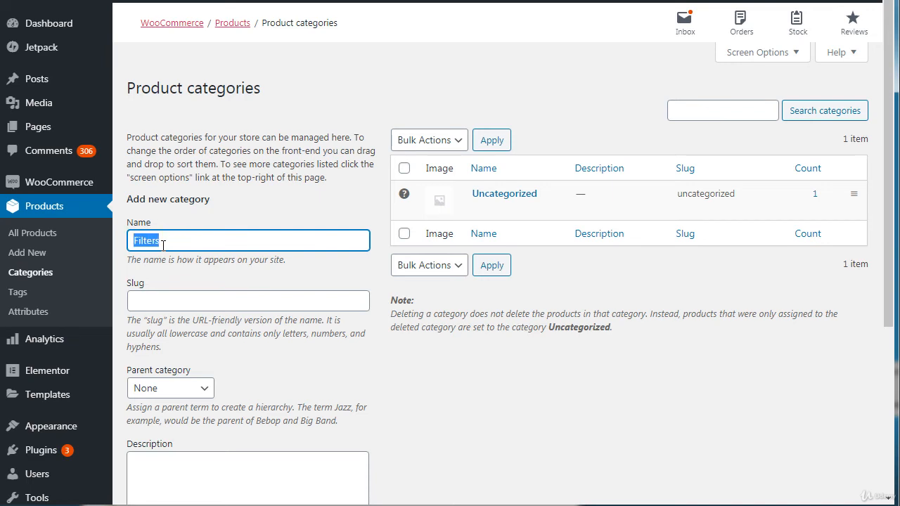
click(338, 91)
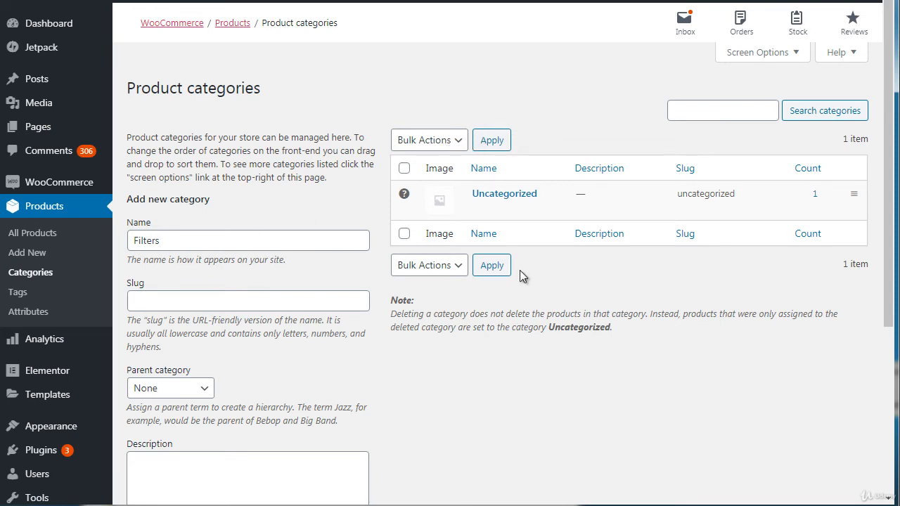
Step: Set the slug of the new Filters category to water-filters
drag(893, 226, 895, 281)
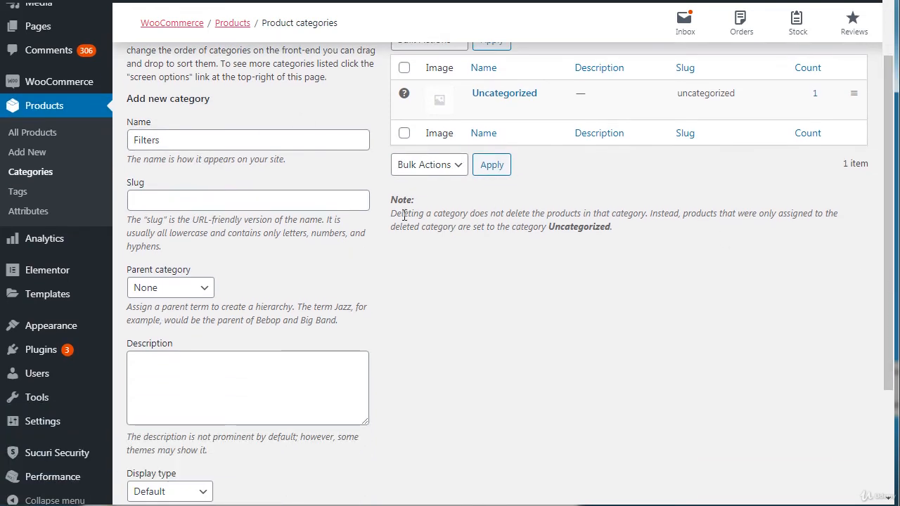
click(323, 196)
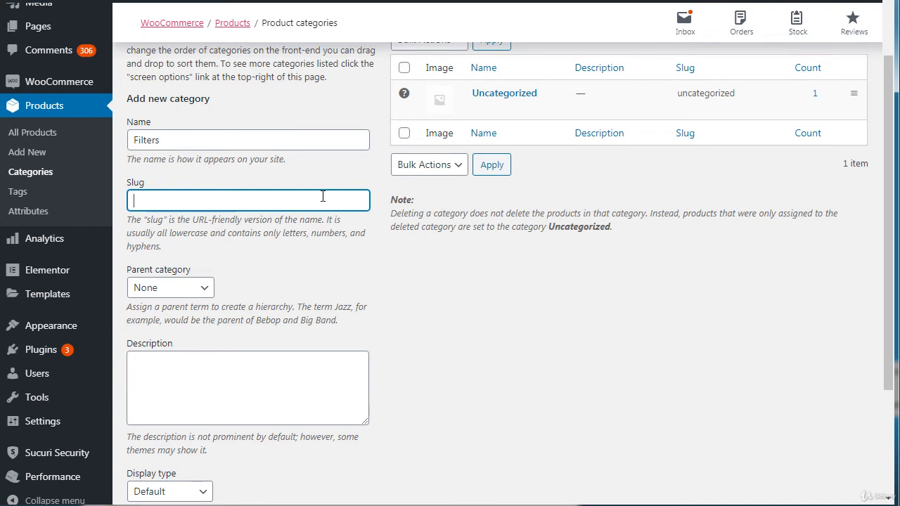
text(water-filters)
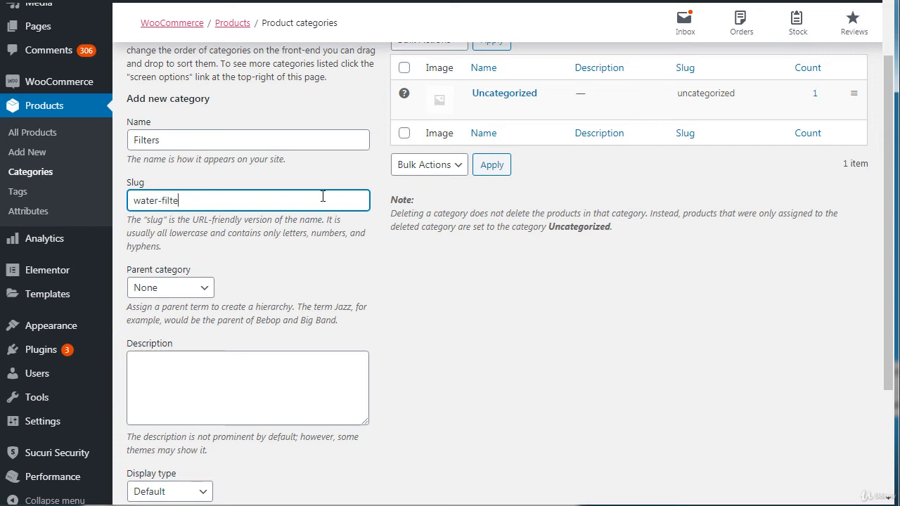
Step: Give the Filters category the description "Water filters" and add it to the product categories
click(211, 372)
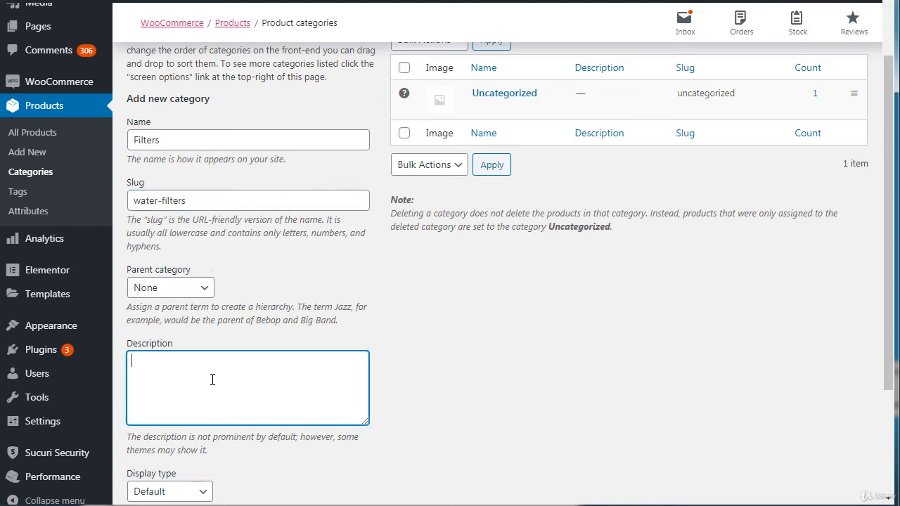
drag(889, 210, 897, 281)
text(Water)
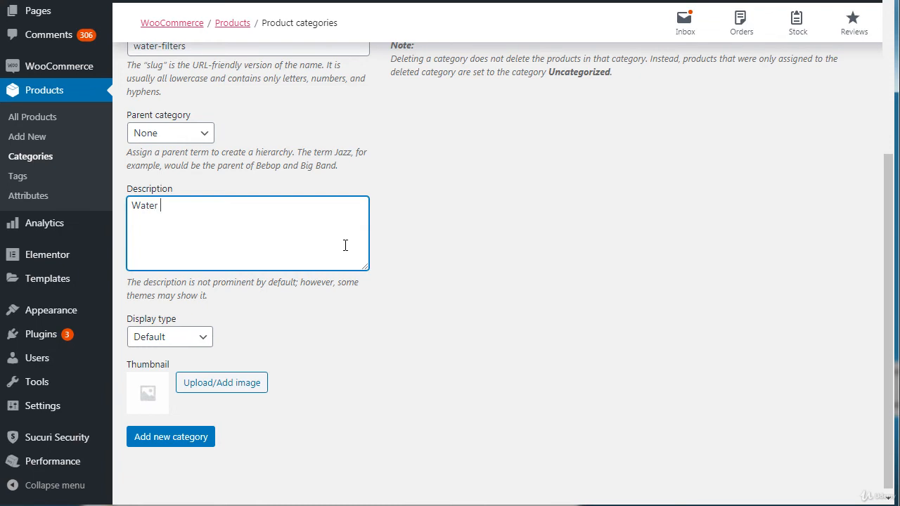
text( filters)
click(879, 130)
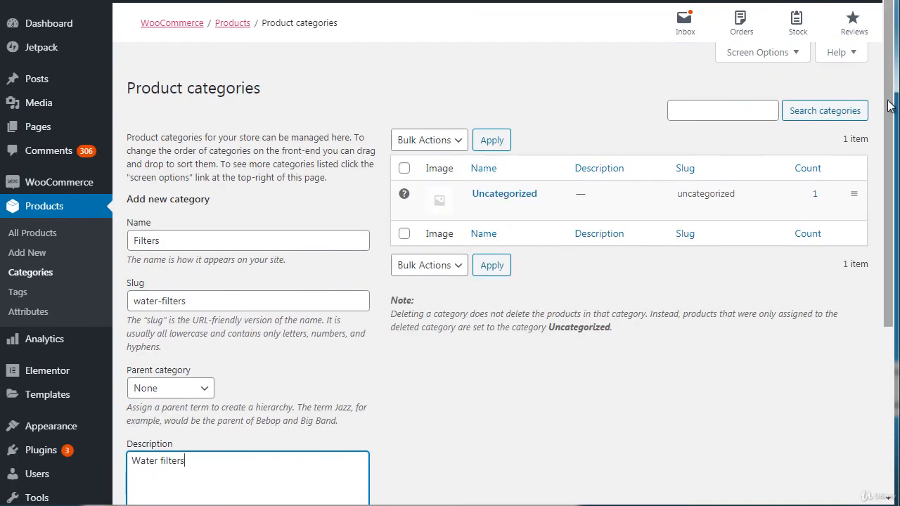
drag(889, 107, 889, 317)
click(207, 437)
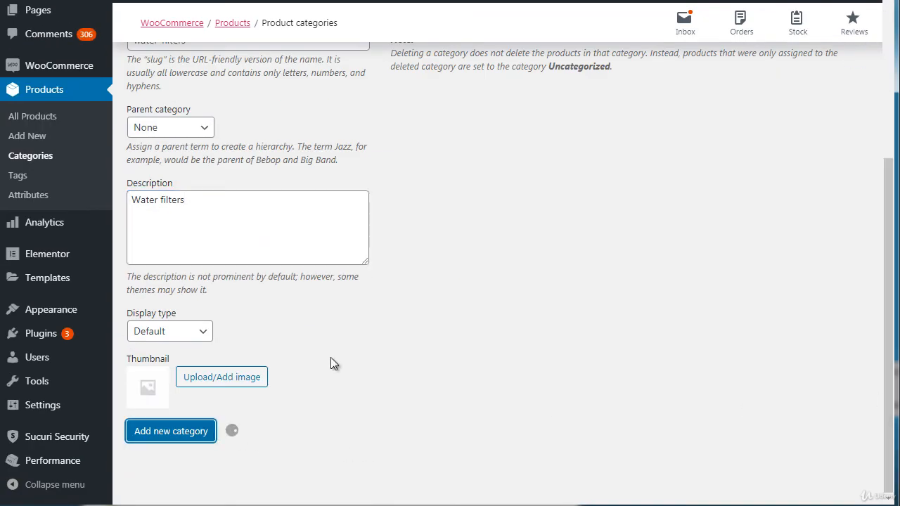
click(891, 132)
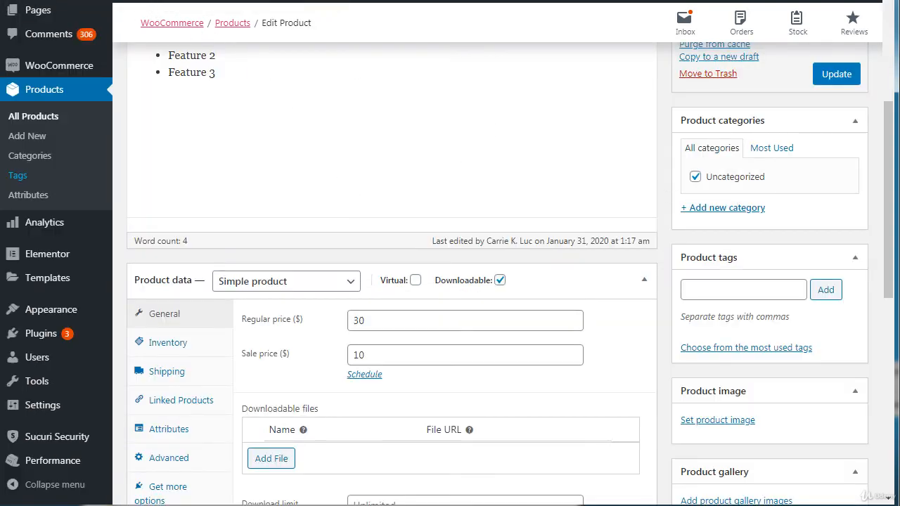
Step: Reload the Book 1 product by updating it, and save it under the Filters category instead of Uncategorized
click(830, 79)
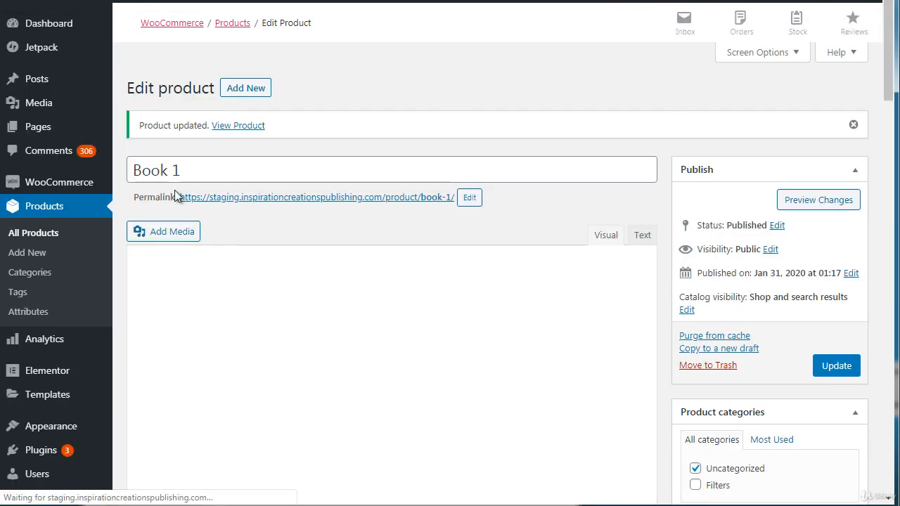
drag(889, 85, 890, 180)
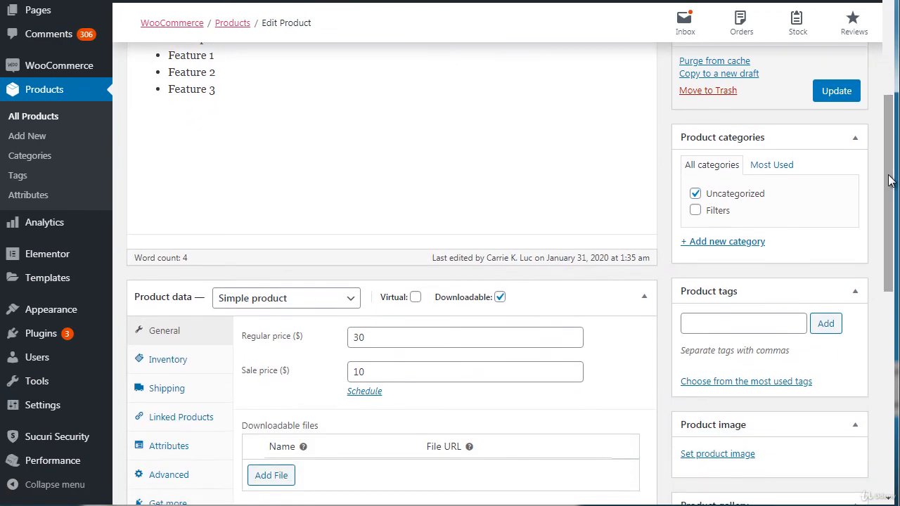
click(695, 195)
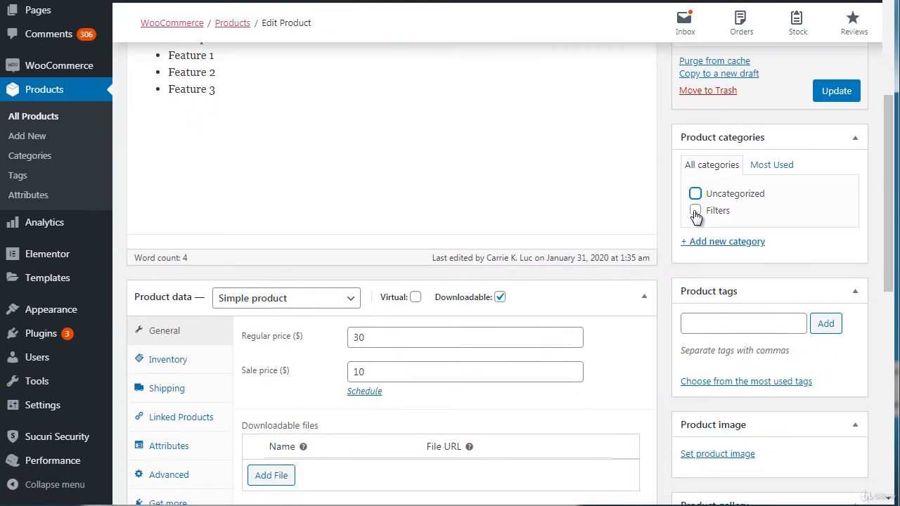
click(695, 210)
mouse_move(891, 177)
mouse_down()
mouse_move(890, 235)
mouse_move(890, 181)
mouse_up()
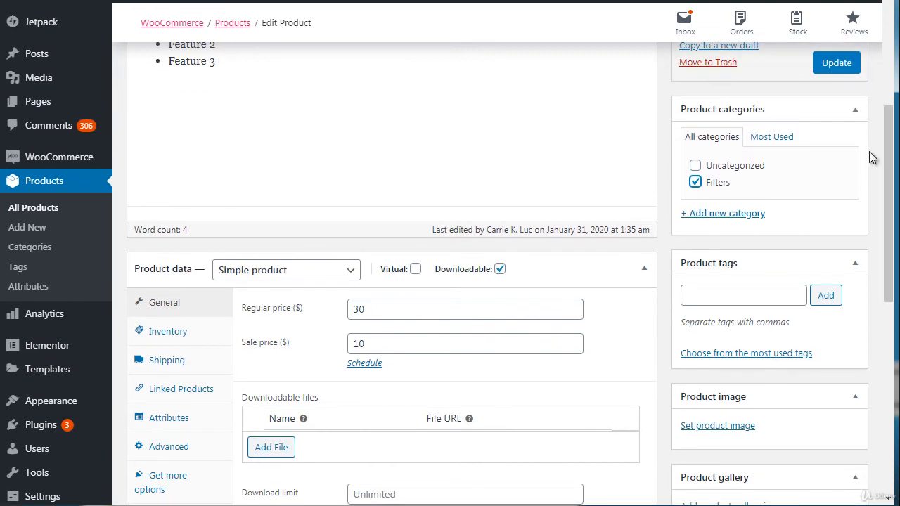
click(836, 62)
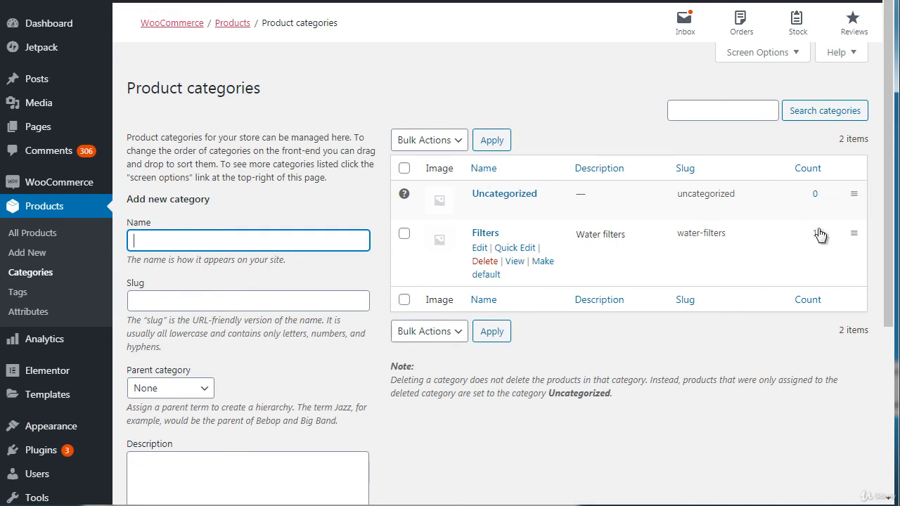
Step: Add the tags filters and water to the Book 1 product
click(234, 23)
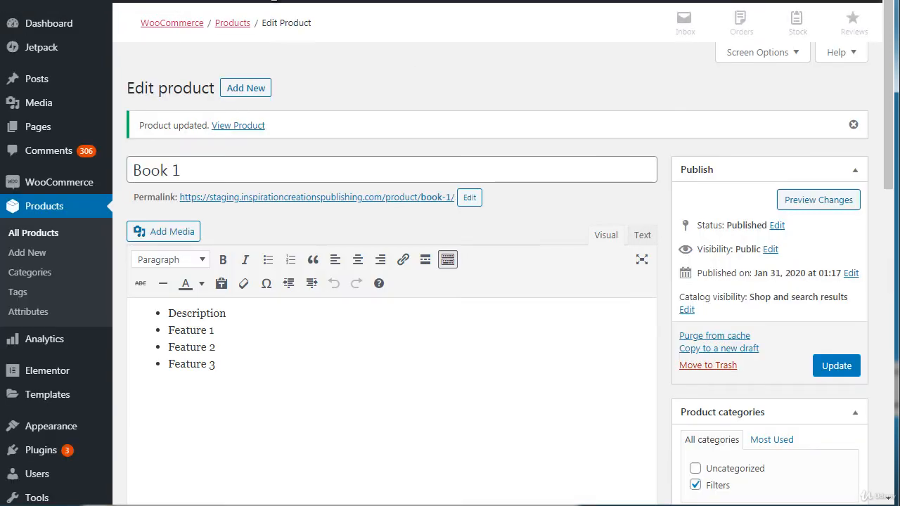
scroll(887, 169, down, 2)
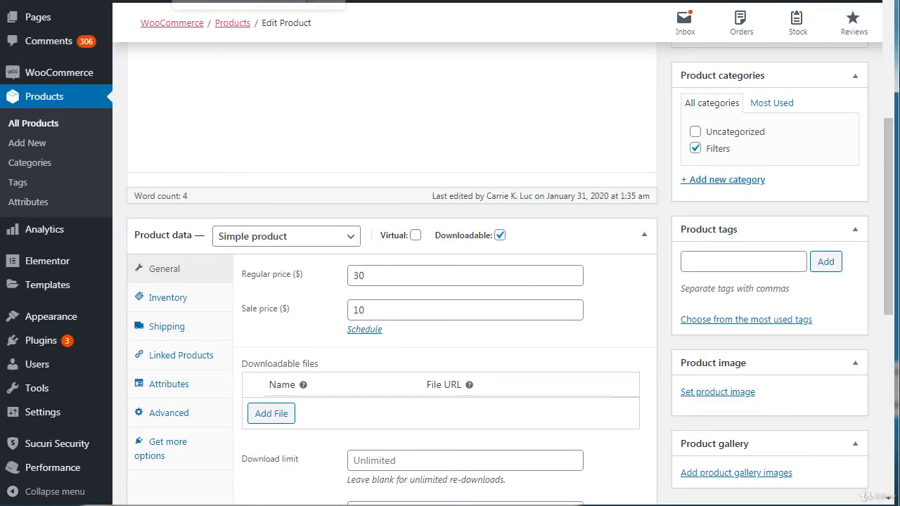
scroll(883, 222, down, 2)
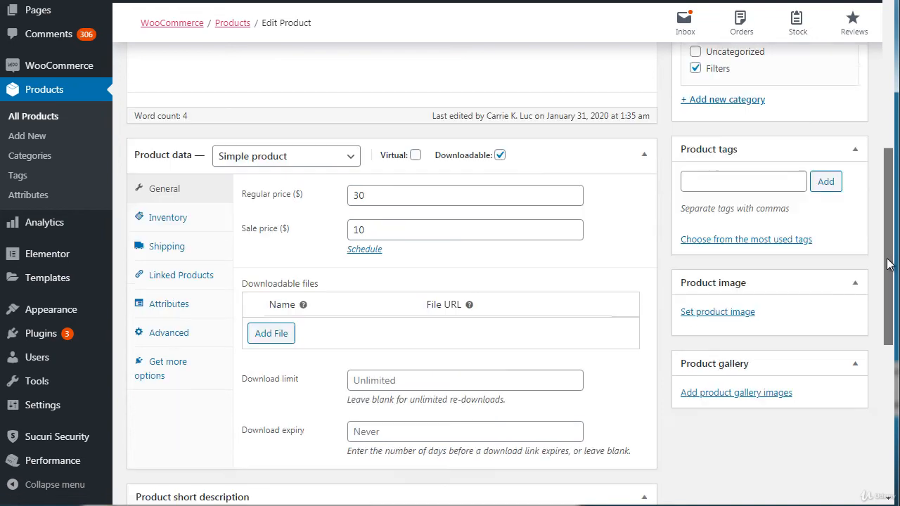
click(716, 163)
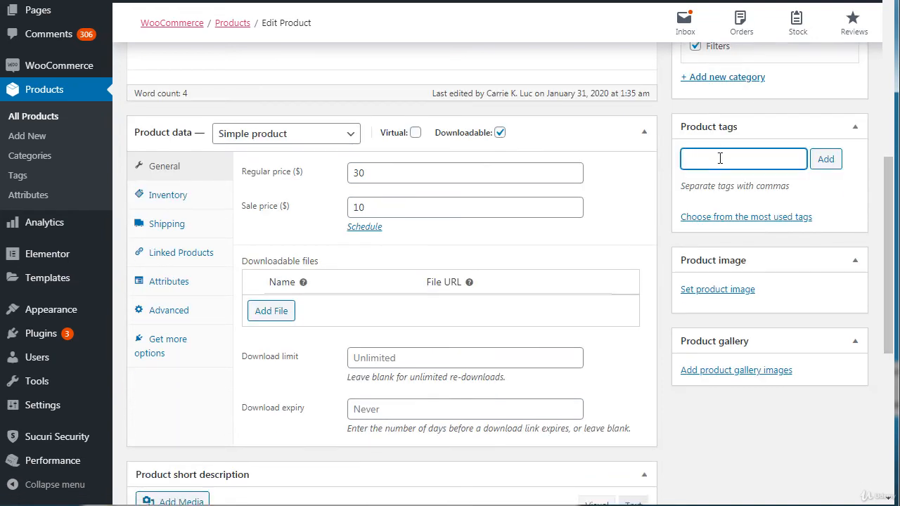
text(filters)
key(Return)
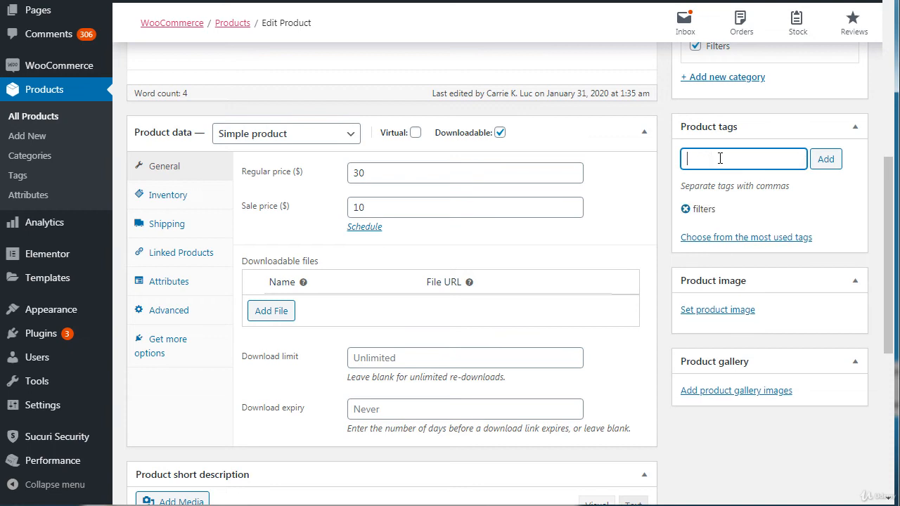
text(water)
key(Return)
Step: Add the tag one year warranty to Book 1 and update the product
text(one year warrn)
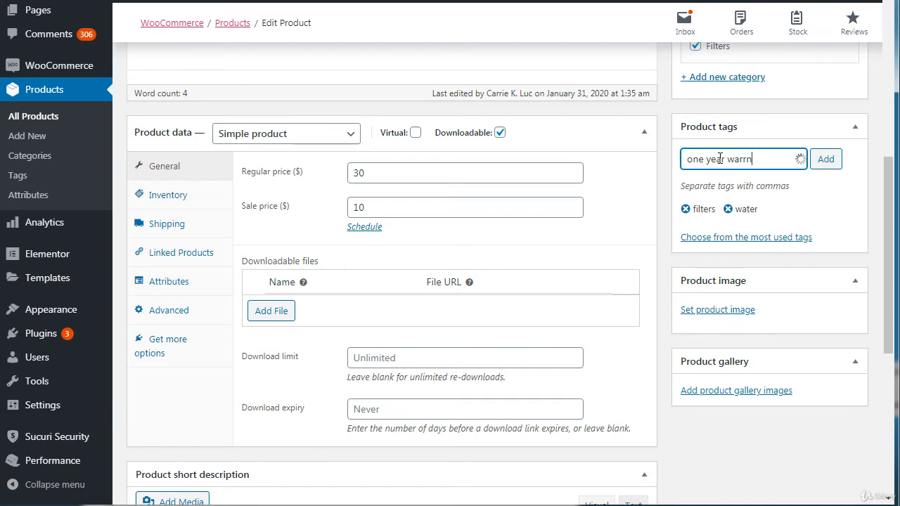
key(BackSpace)
text(anty)
key(Return)
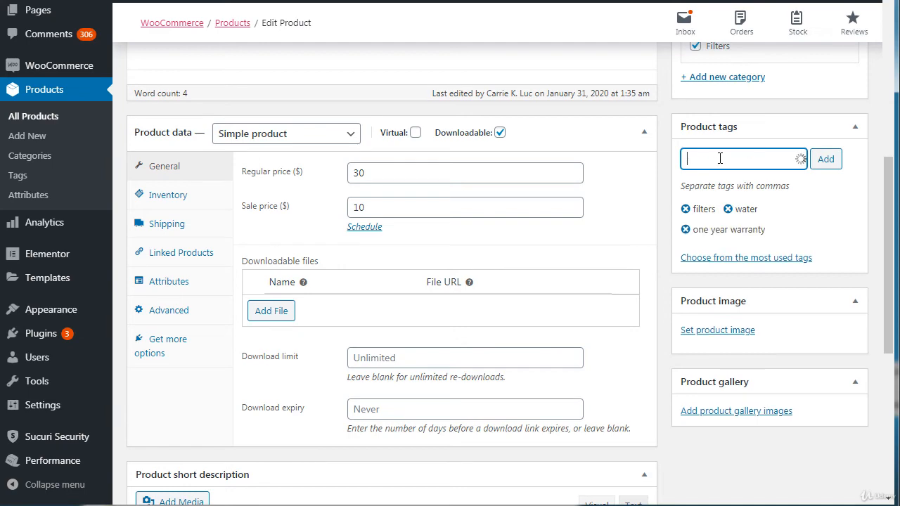
scroll(720, 158, up, 10)
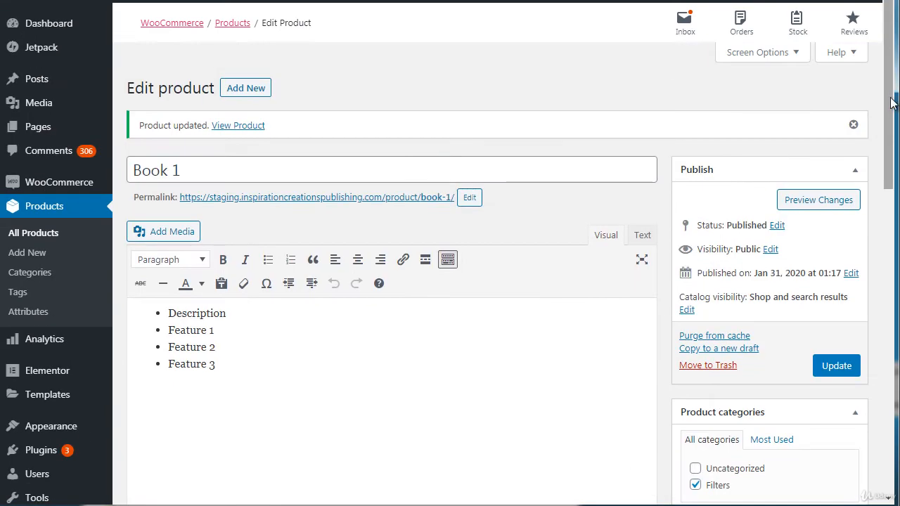
click(833, 364)
Step: Check the tags saved on Book 1, and open the store's product tags list in a separate tab
scroll(865, 197, down, 2)
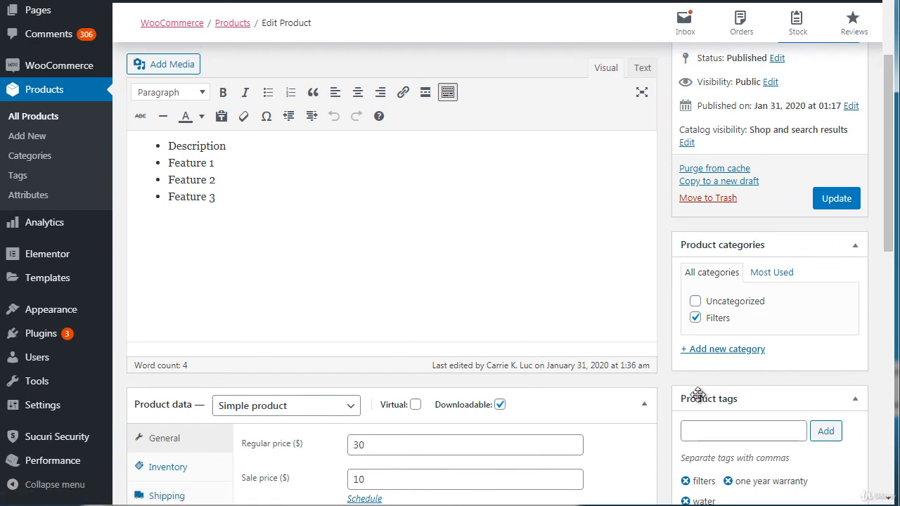
right_click(25, 176)
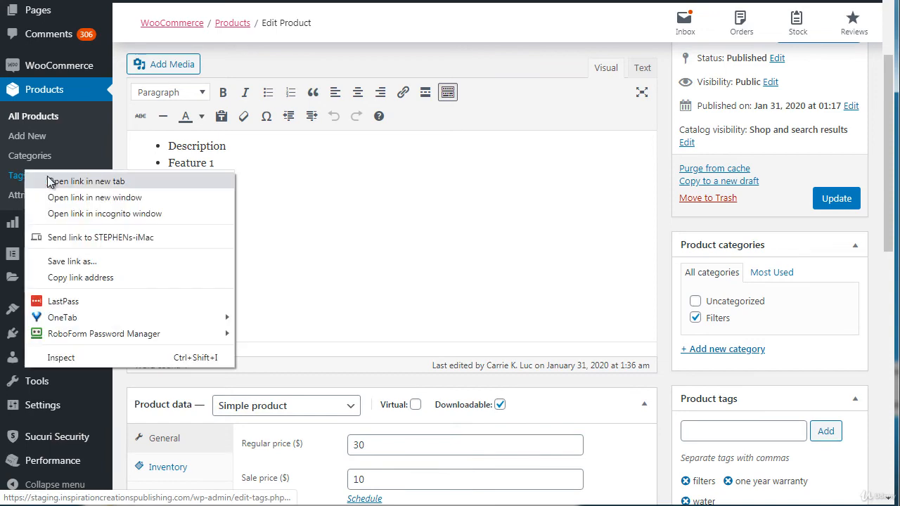
click(48, 178)
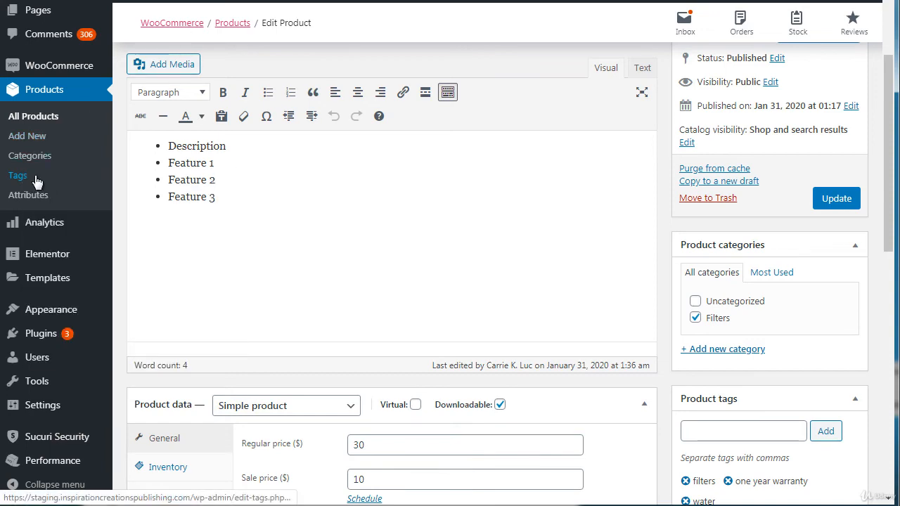
click(216, 1)
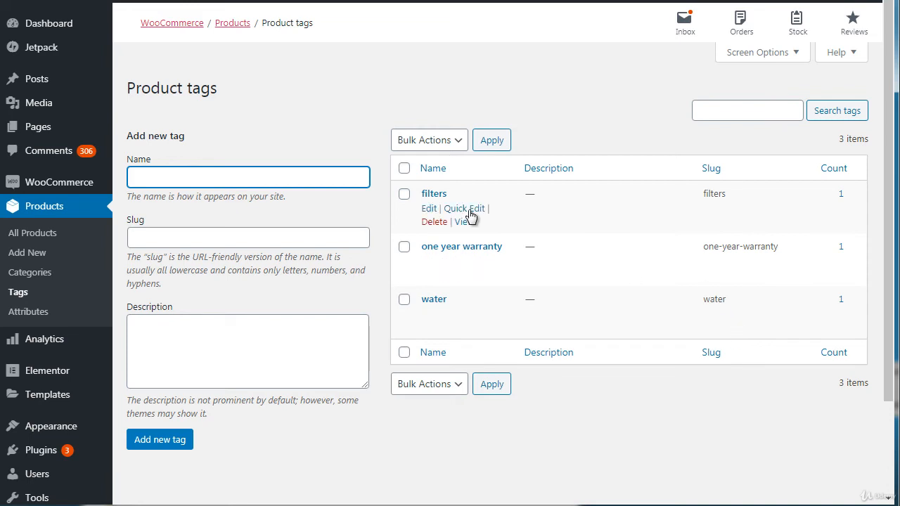
Step: Switch to the Alibaba hemp T-shirt listing and examine its Size attribute as an example
click(377, 137)
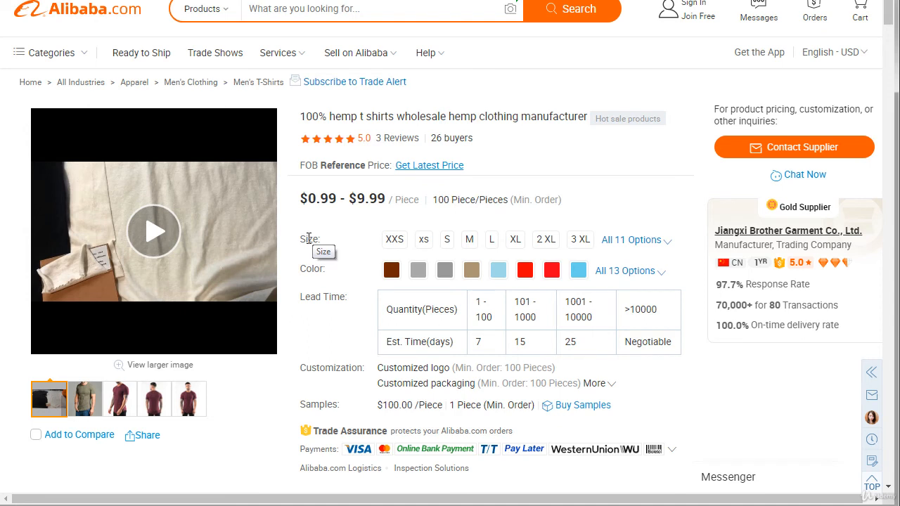
mouse_move(303, 240)
mouse_down()
mouse_move(321, 239)
mouse_move(299, 246)
mouse_move(303, 240)
mouse_up()
click(321, 239)
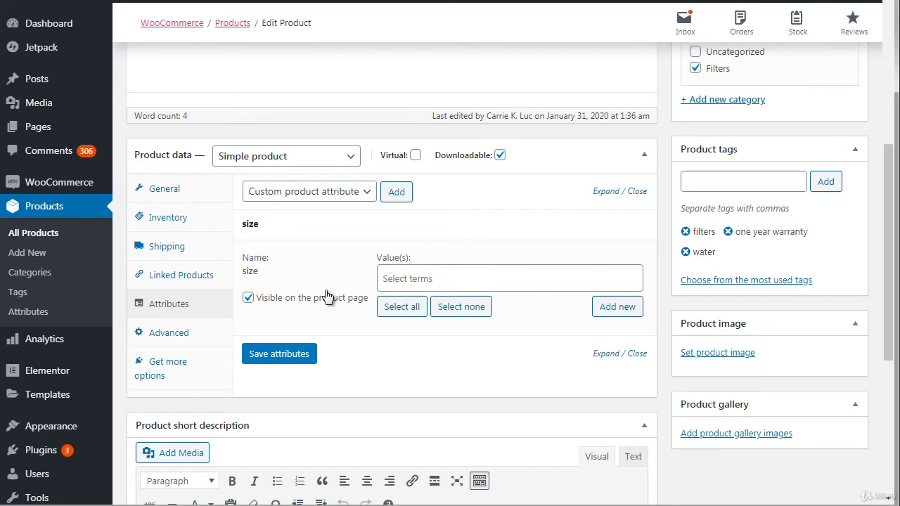
Step: Collapse the size attribute on Book 1 and reload the product to discard the unsaved attribute
click(637, 353)
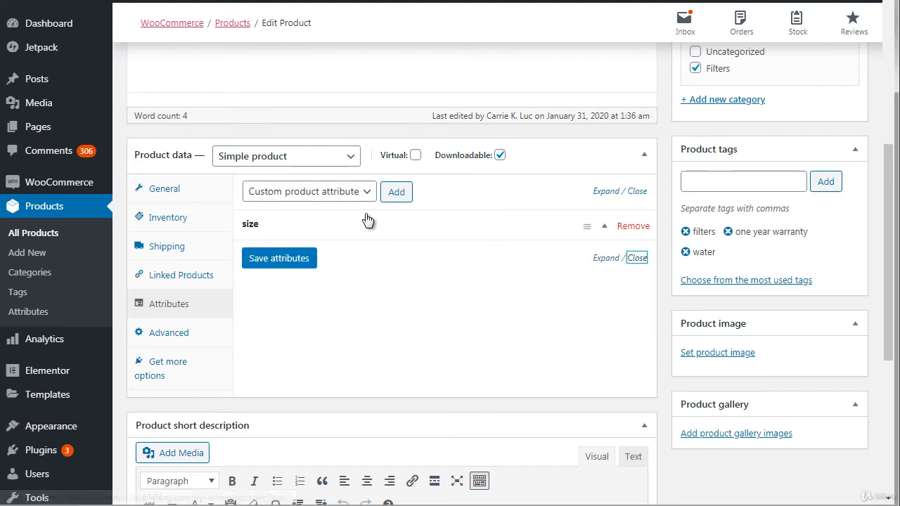
key(F5)
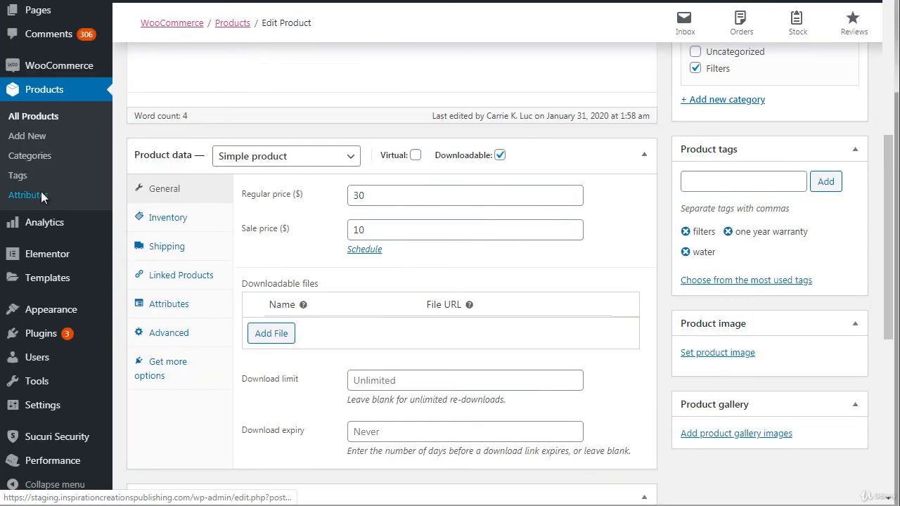
right_click(41, 194)
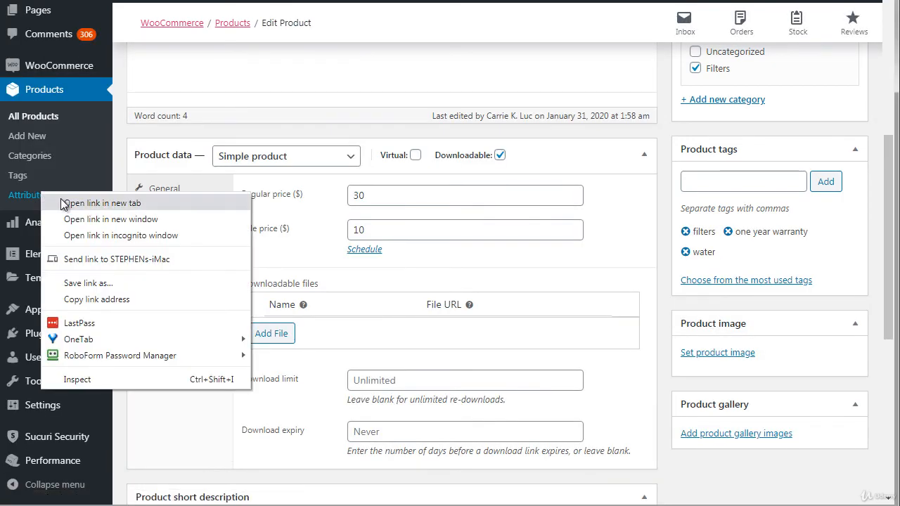
click(115, 165)
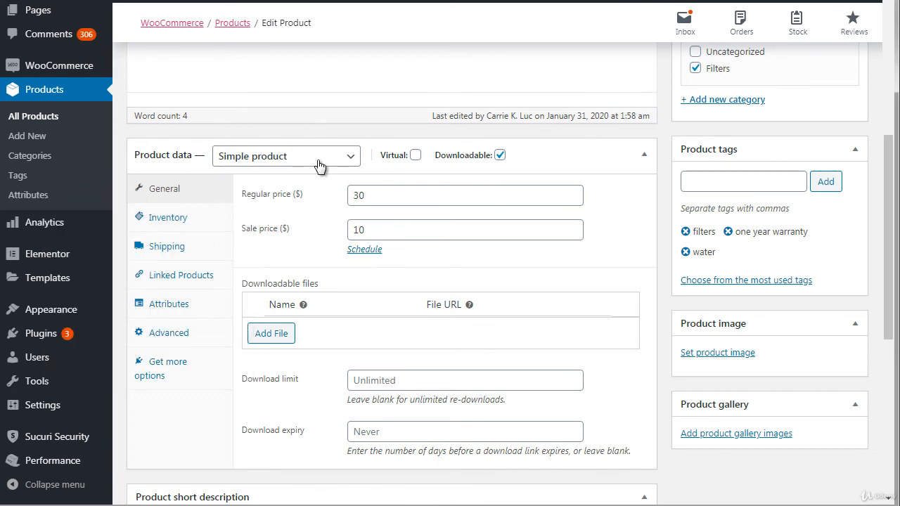
Step: Add the existing size attribute to Book 1's product attributes
click(188, 308)
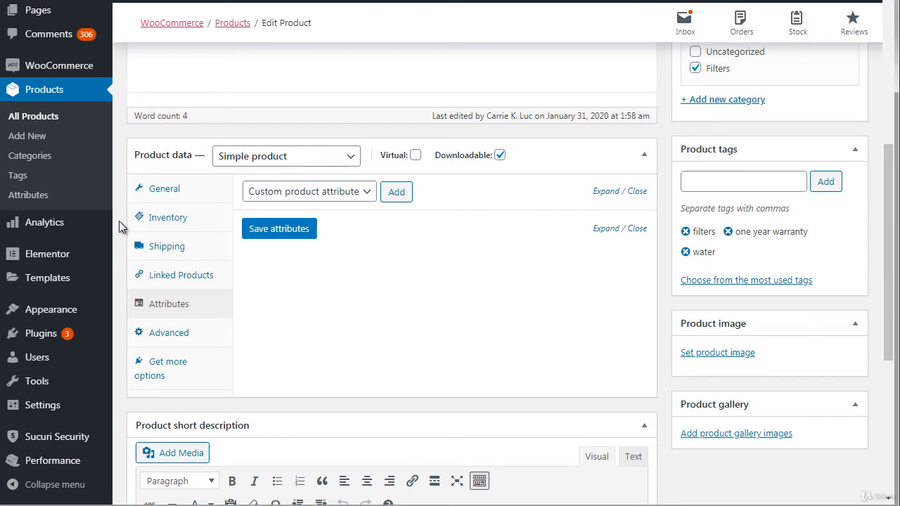
click(314, 194)
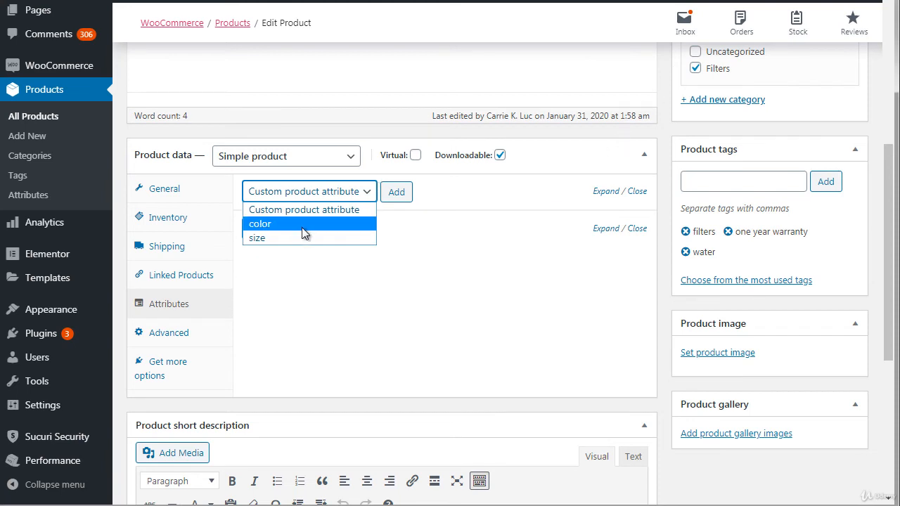
click(299, 239)
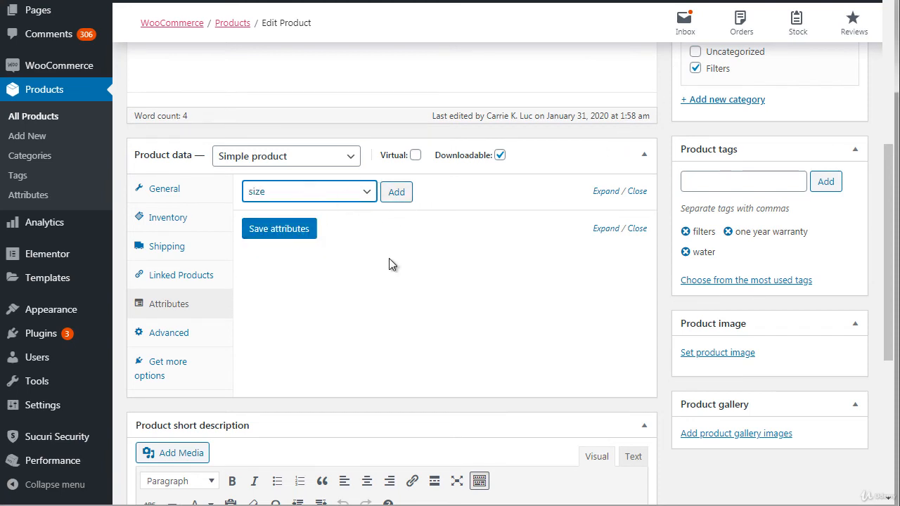
click(398, 194)
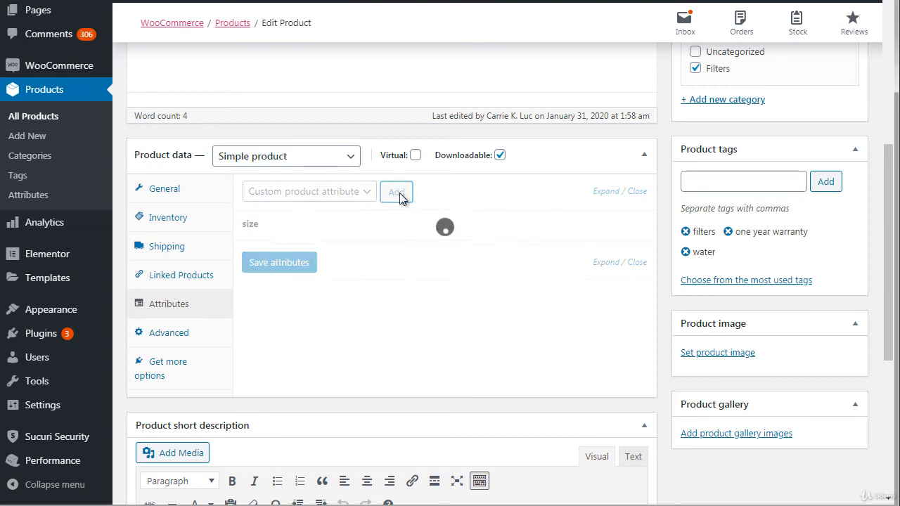
Step: Create the new term small as a value of Book 1's size attribute
click(456, 281)
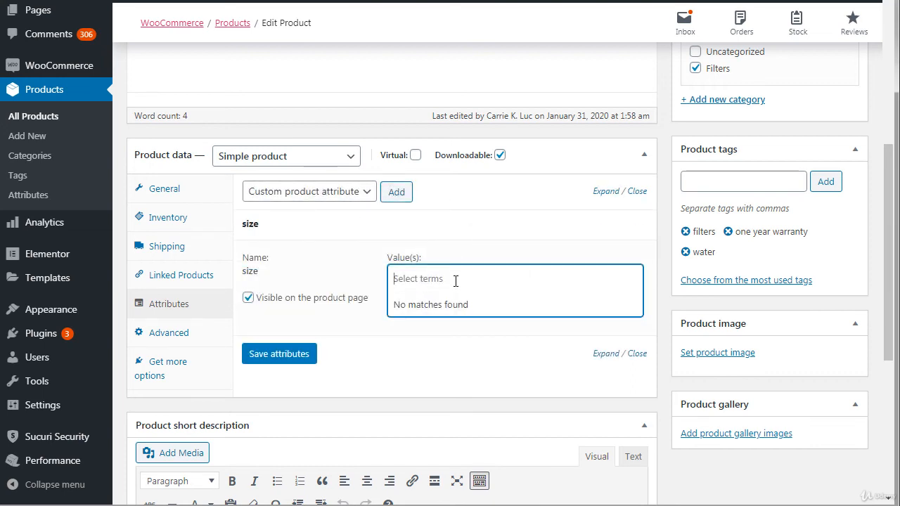
click(663, 233)
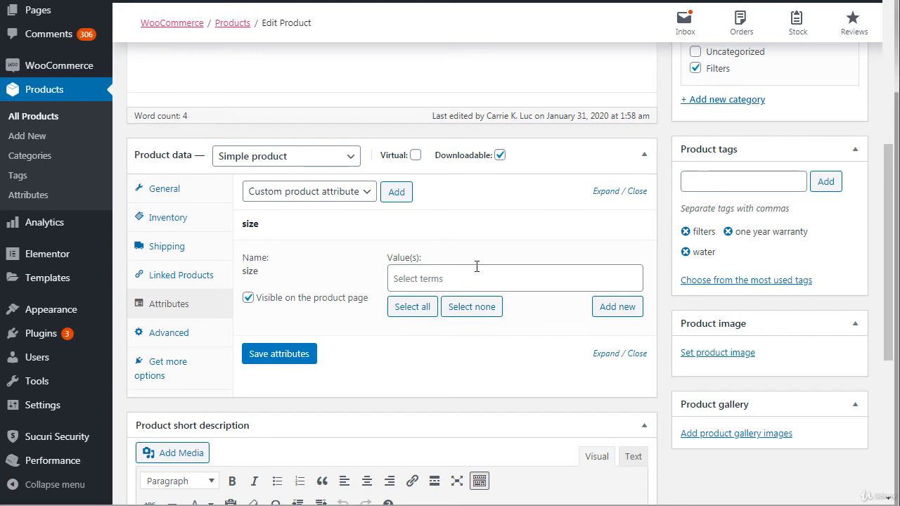
click(408, 280)
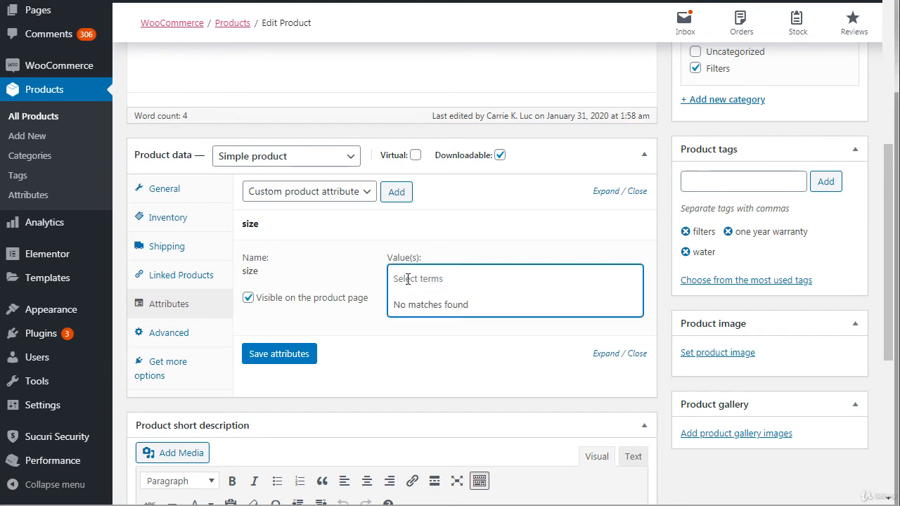
text(small)
key(ctrl+a)
key(ctrl+c)
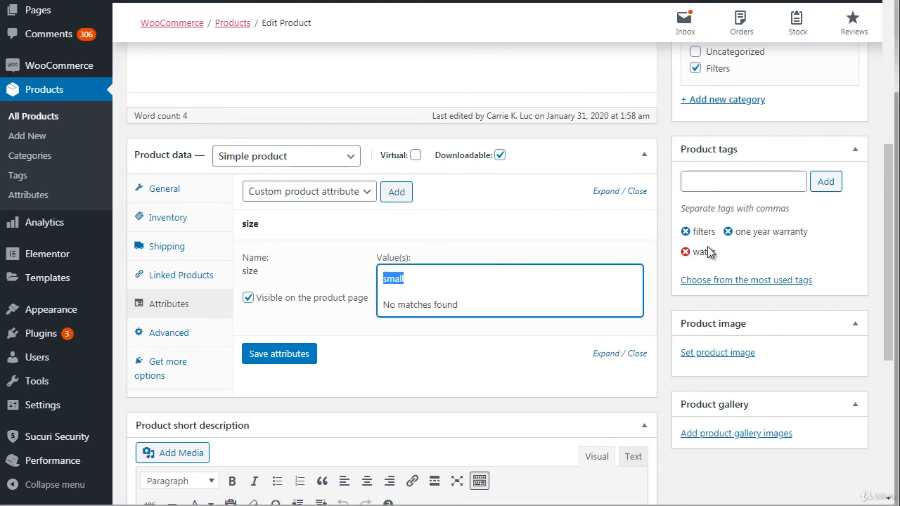
click(664, 268)
click(617, 308)
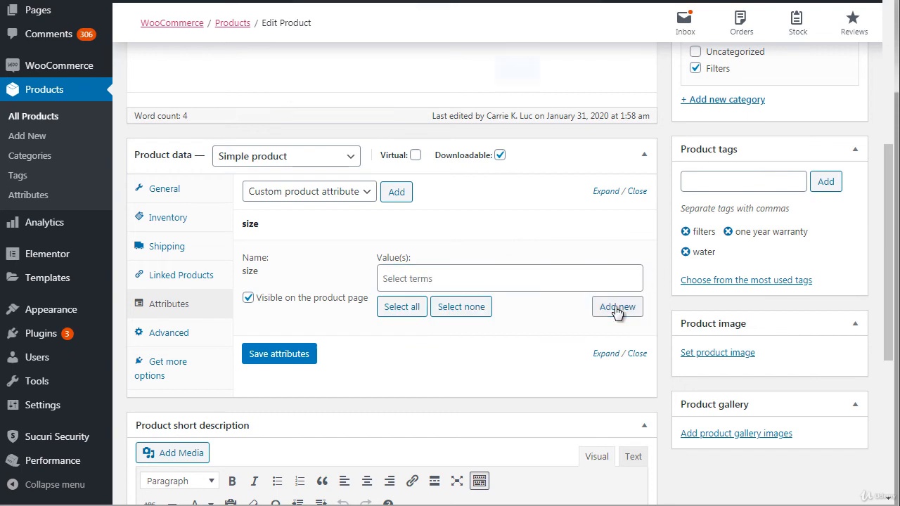
key(ctrl+v)
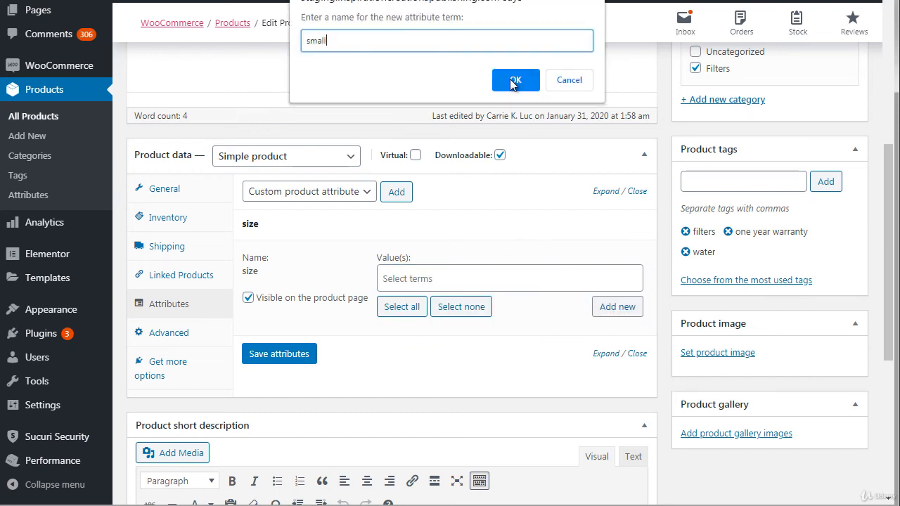
click(515, 81)
Step: Create the new term medium as a second value of the size attribute
click(448, 282)
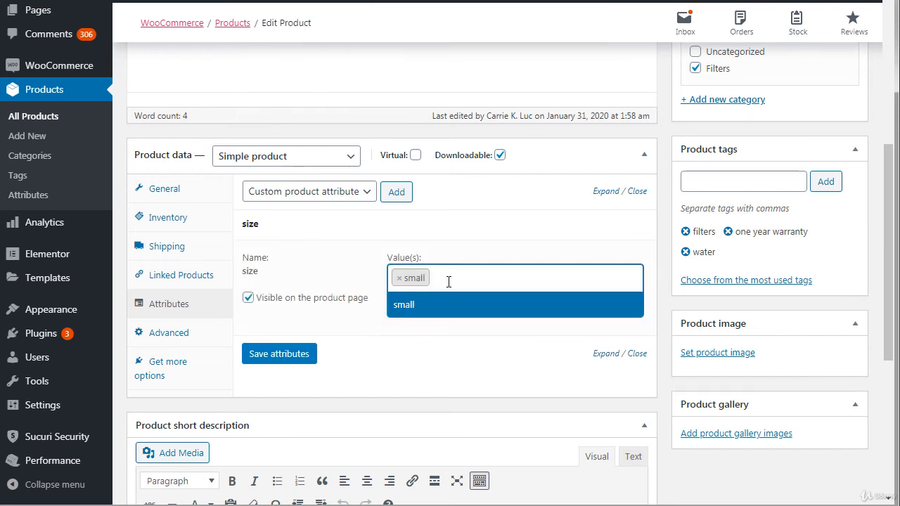
text(medium)
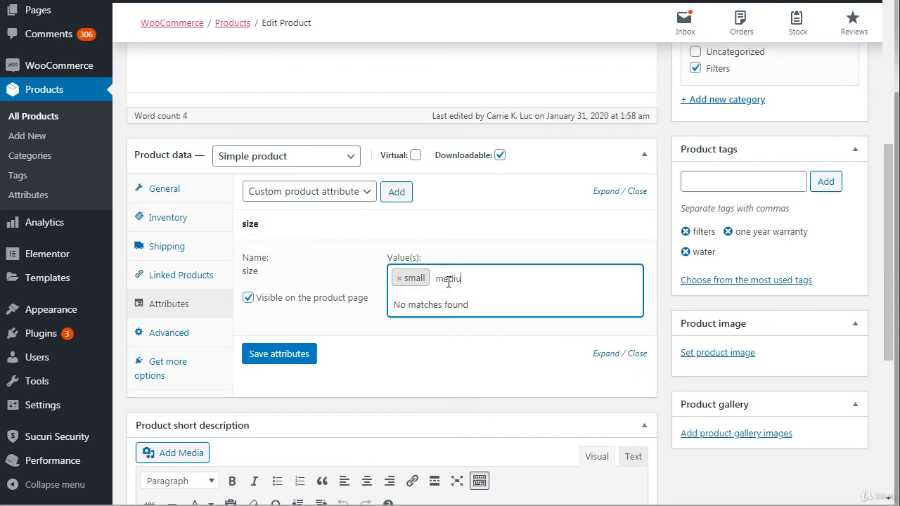
click(651, 316)
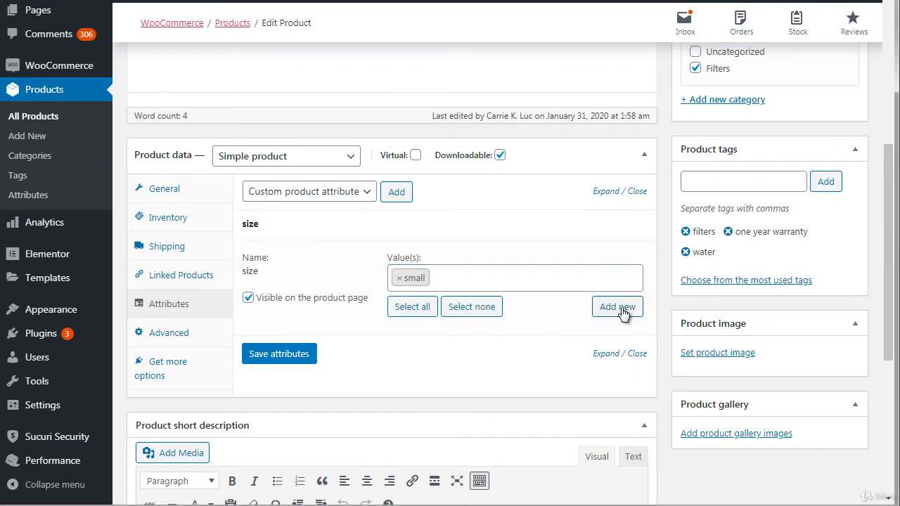
click(619, 307)
text(medium)
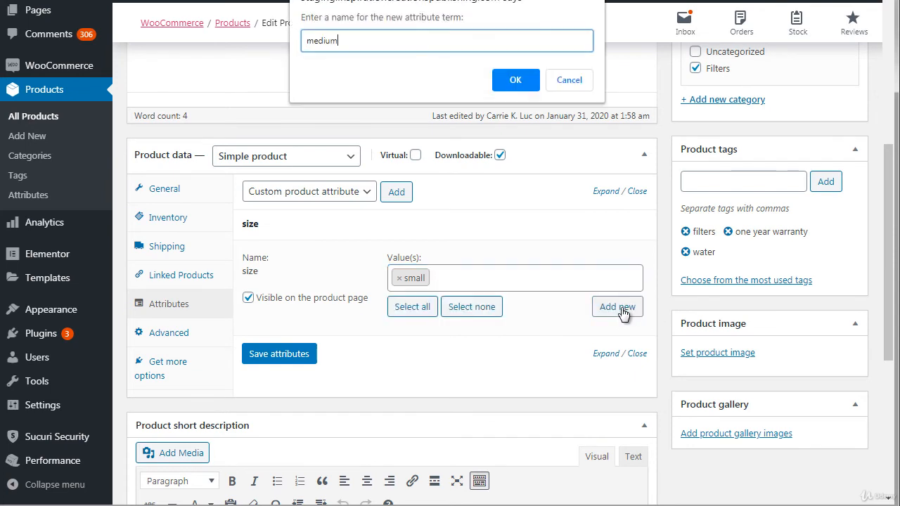
click(515, 80)
Step: Create the new term large as a third value of the size attribute
click(524, 277)
text(large)
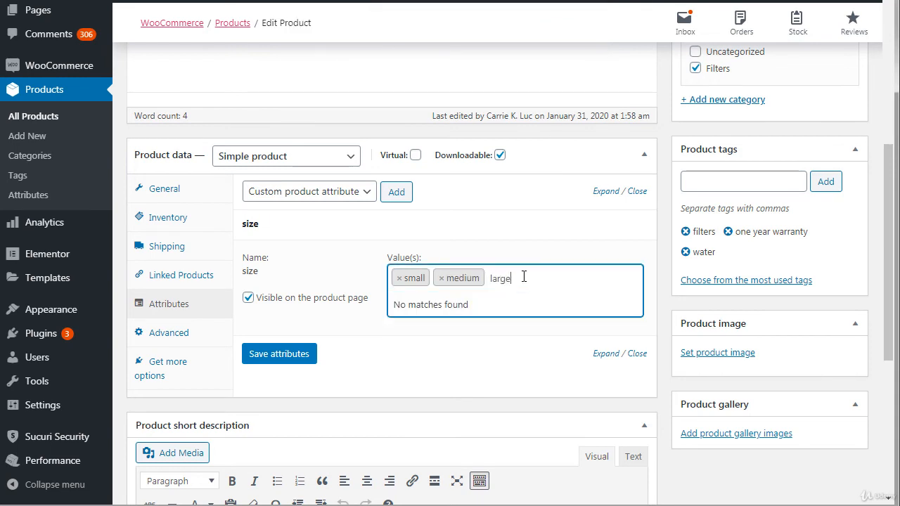
double_click(524, 276)
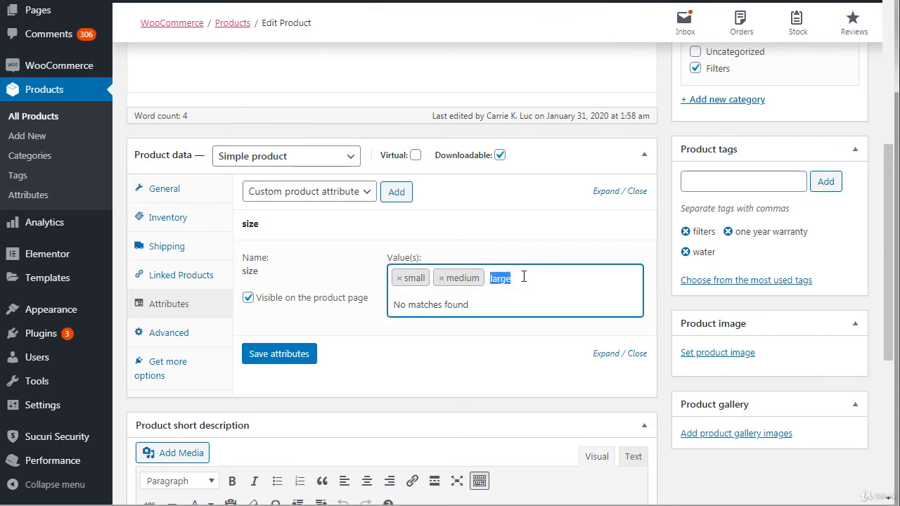
click(663, 270)
click(628, 306)
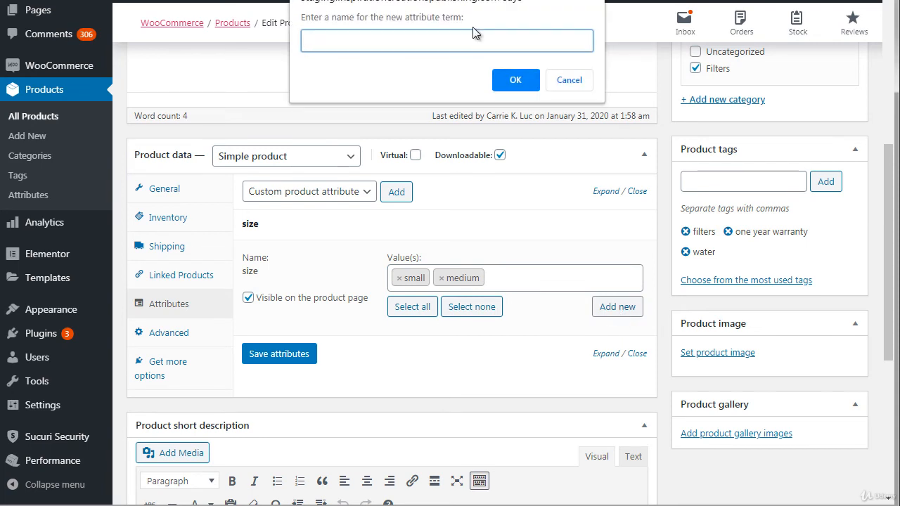
text(large)
click(514, 79)
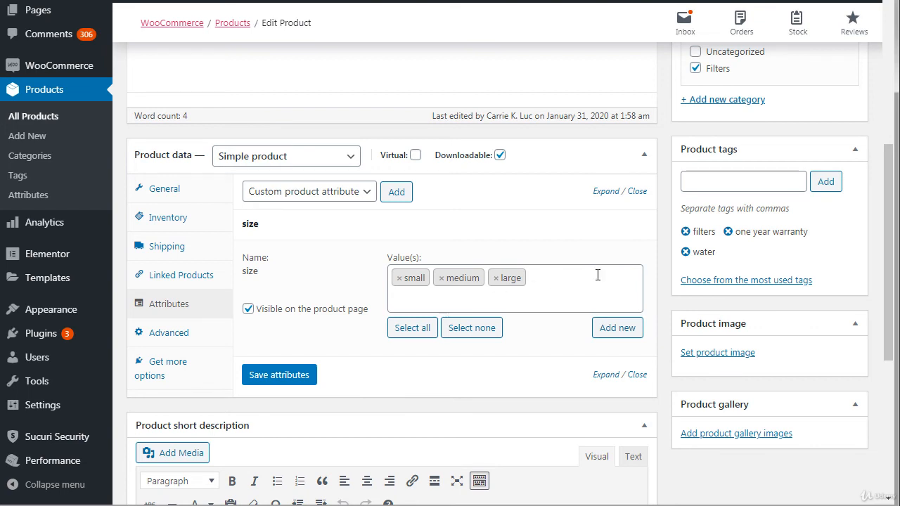
Step: Add the existing color attribute to Book 1 and create the new term brown as its first value
click(354, 194)
click(396, 192)
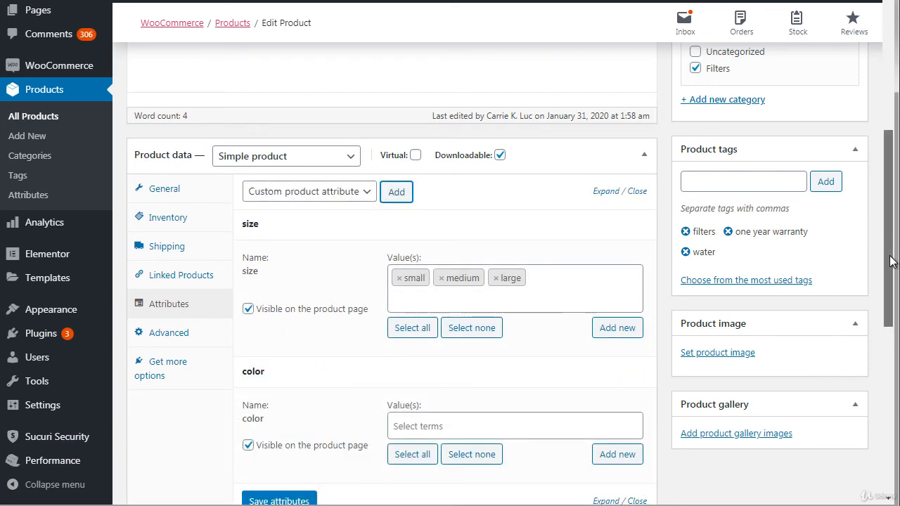
scroll(887, 234, down, 2)
click(519, 294)
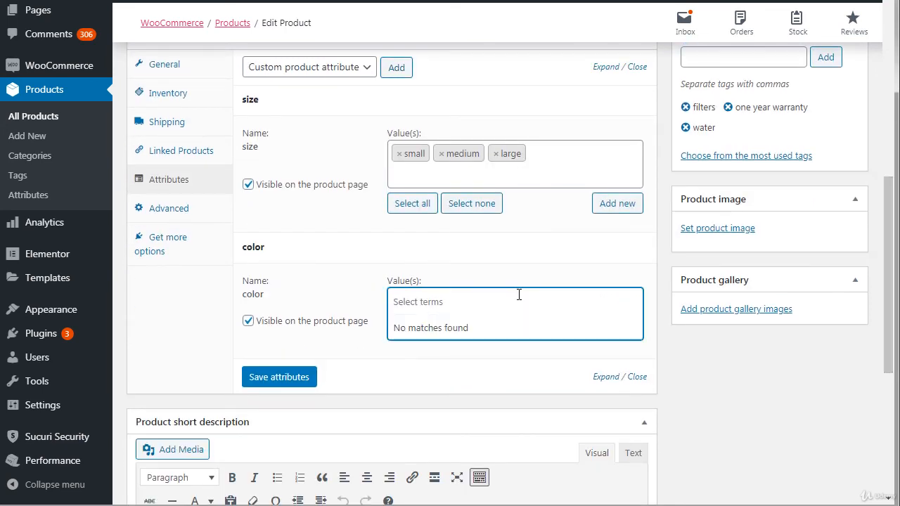
text(brown)
key(ctrl+a)
key(ctrl+c)
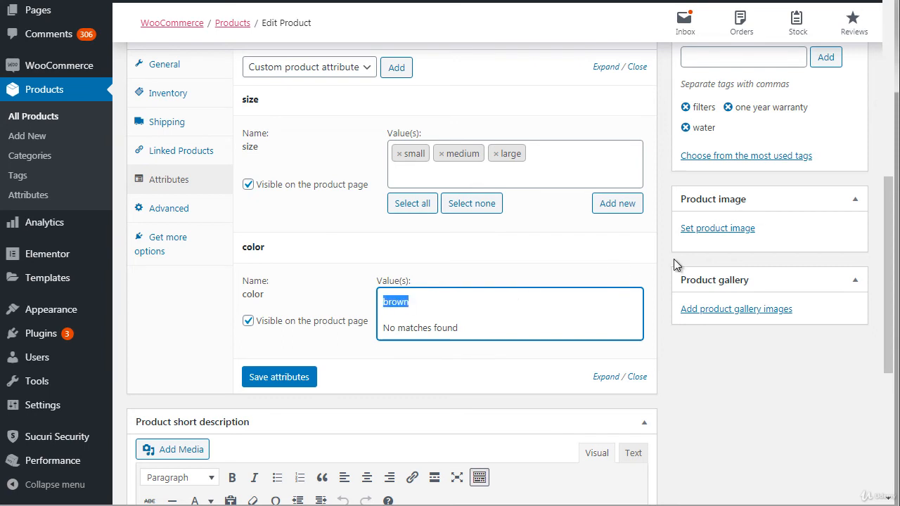
click(661, 306)
click(630, 329)
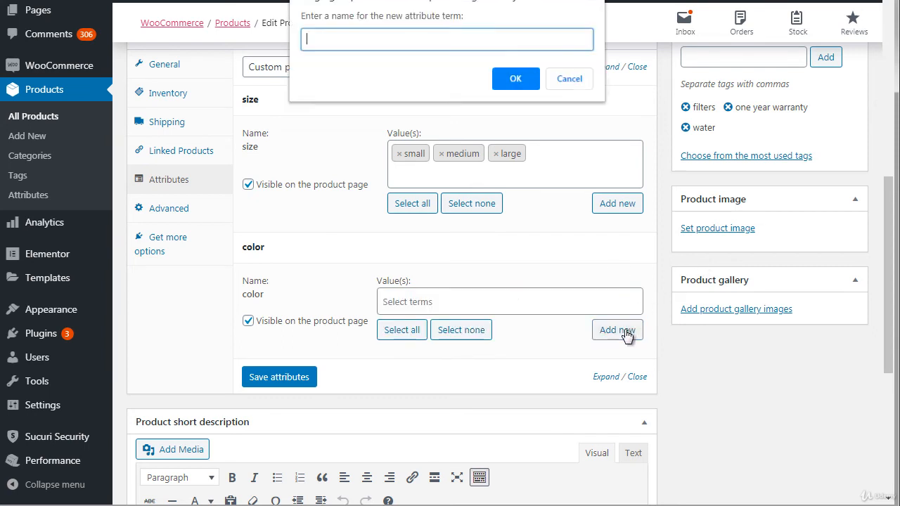
key(ctrl+v)
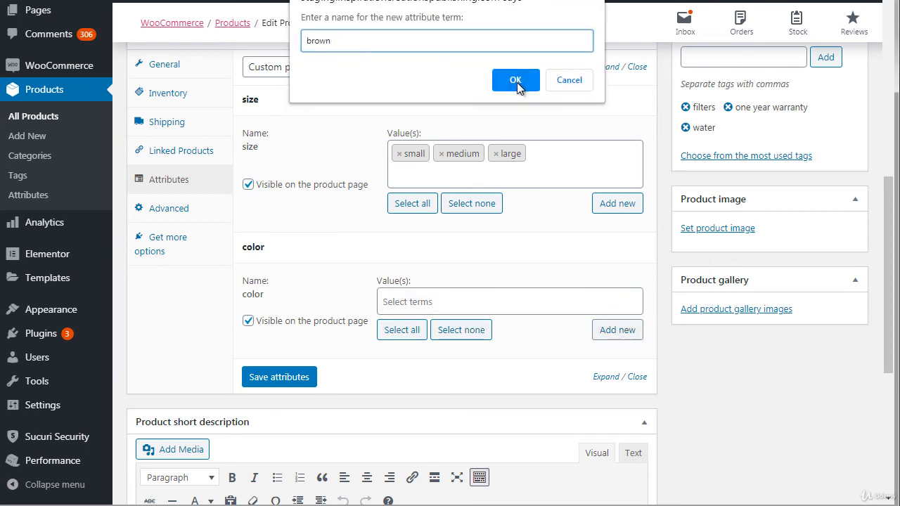
click(520, 80)
Step: Create the new term green as a second value of Book 1's color attribute
click(607, 336)
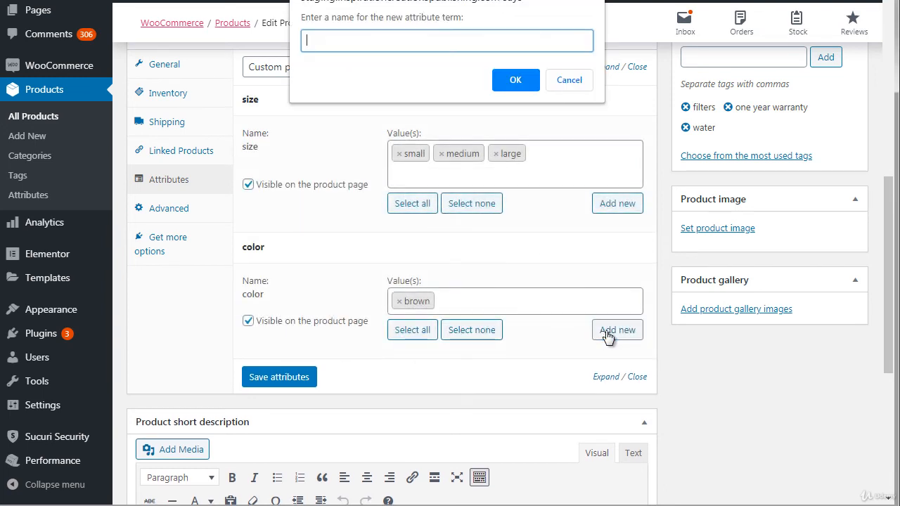
text(green)
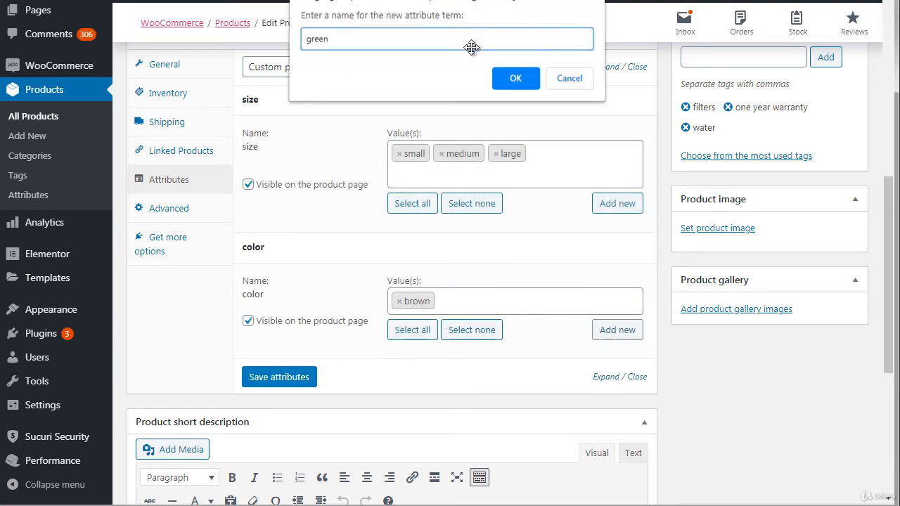
key(Return)
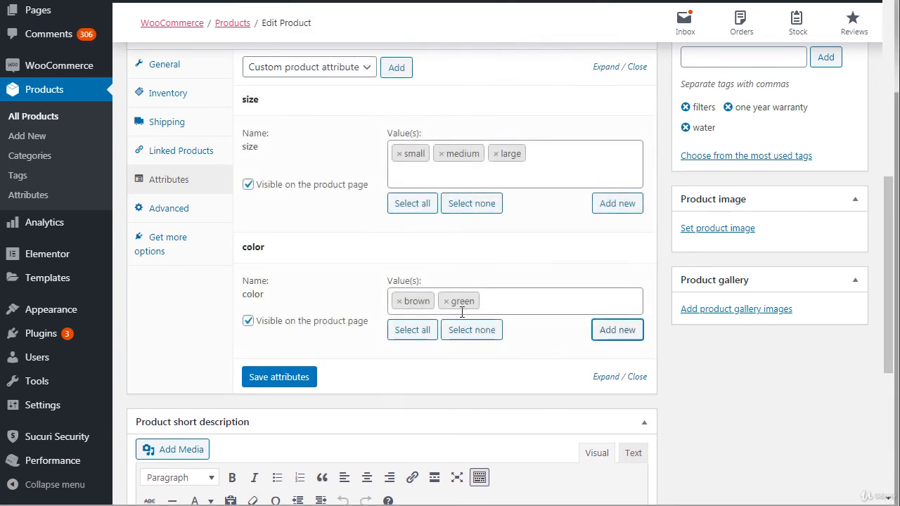
Step: Create the new term white as a third value of Book 1's color attribute
click(515, 301)
click(649, 329)
click(628, 332)
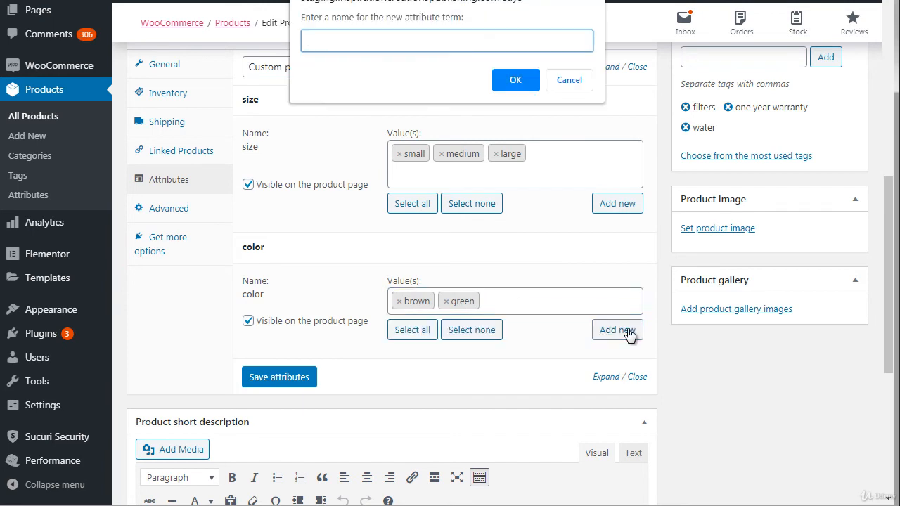
text(white)
click(516, 79)
Step: Save Book 1's size and color attributes and update the published product
click(279, 398)
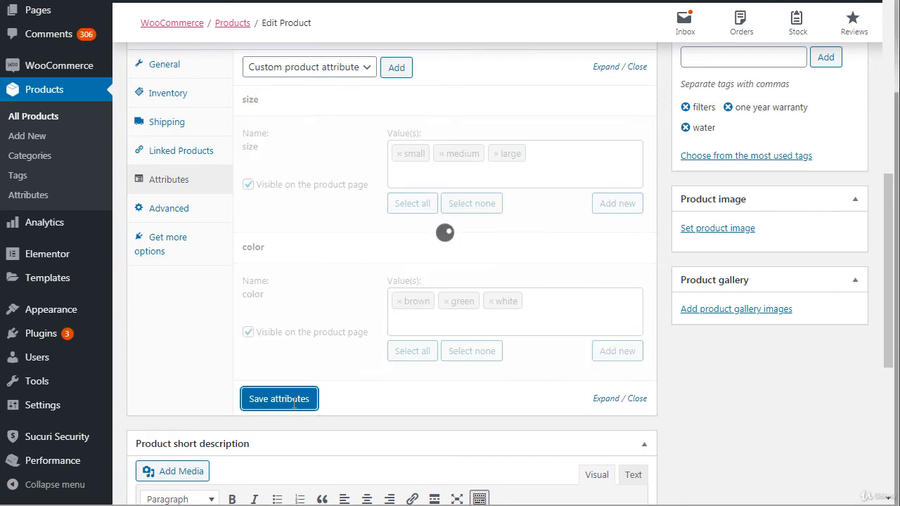
scroll(888, 174, up, 1)
scroll(888, 175, up, 4)
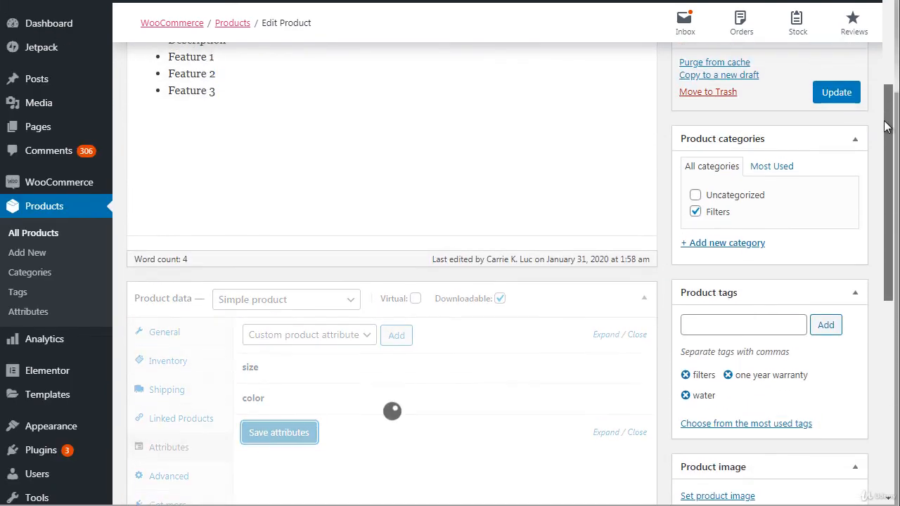
click(824, 95)
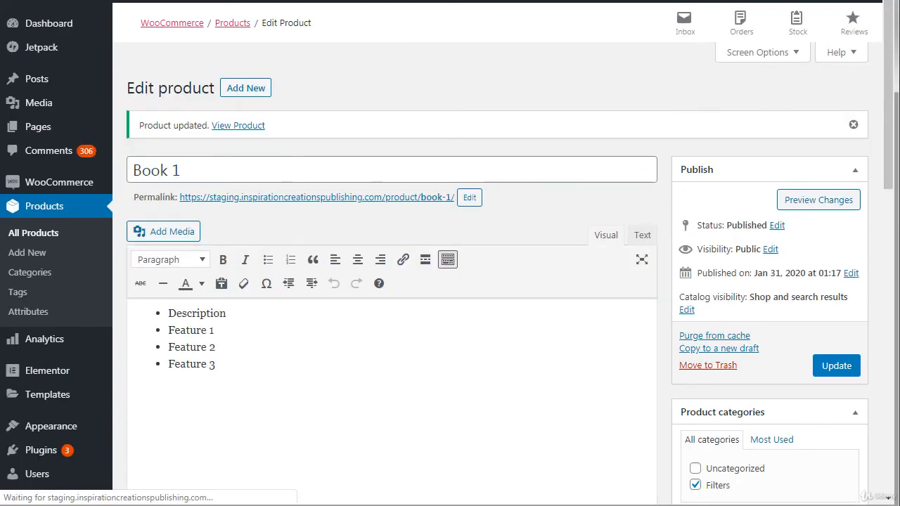
Step: Return to Book 1's product attributes and expand size and color to check their saved values
drag(888, 116, 888, 230)
scroll(886, 230, down, 2)
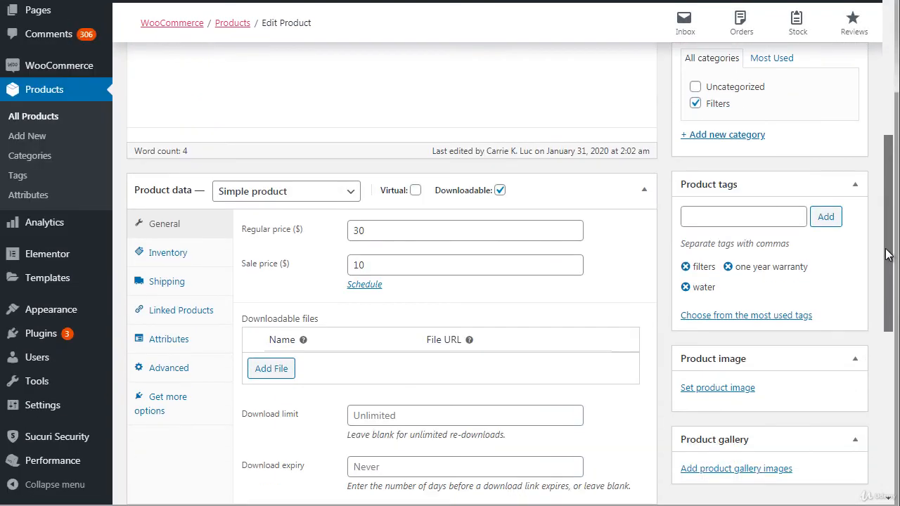
click(180, 283)
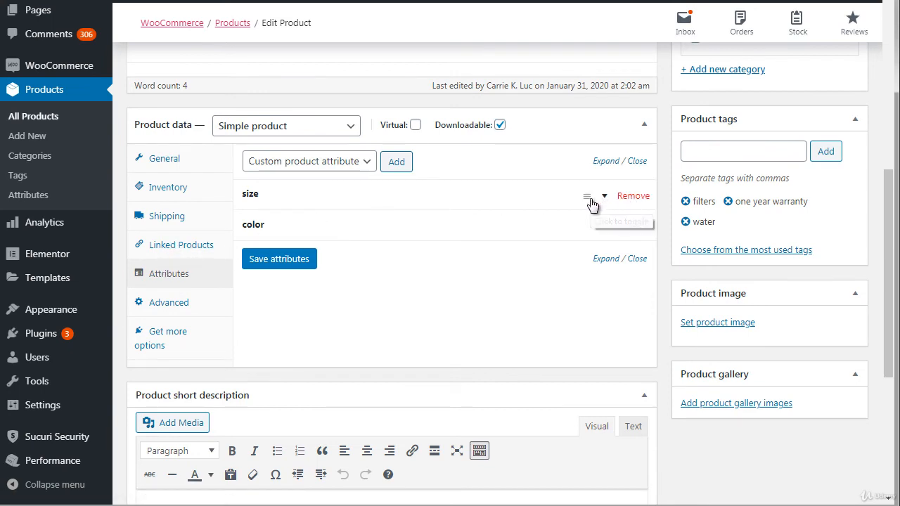
click(603, 203)
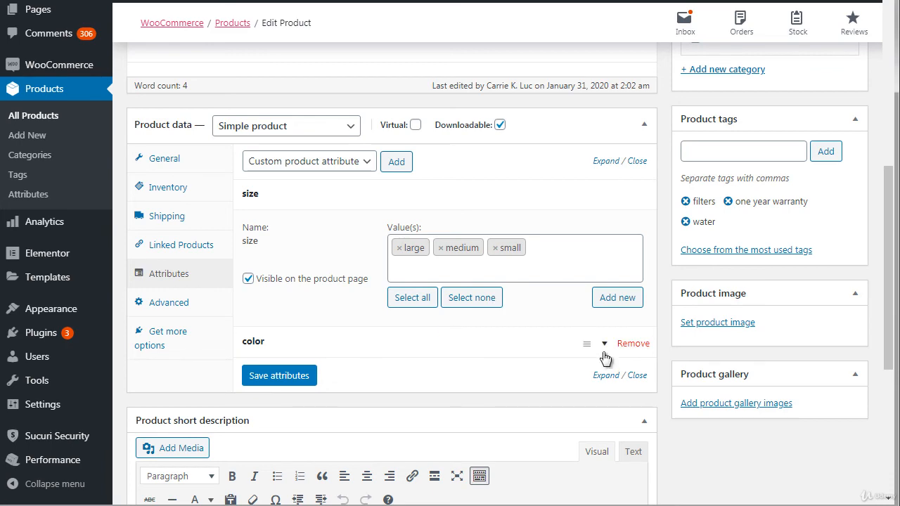
click(598, 351)
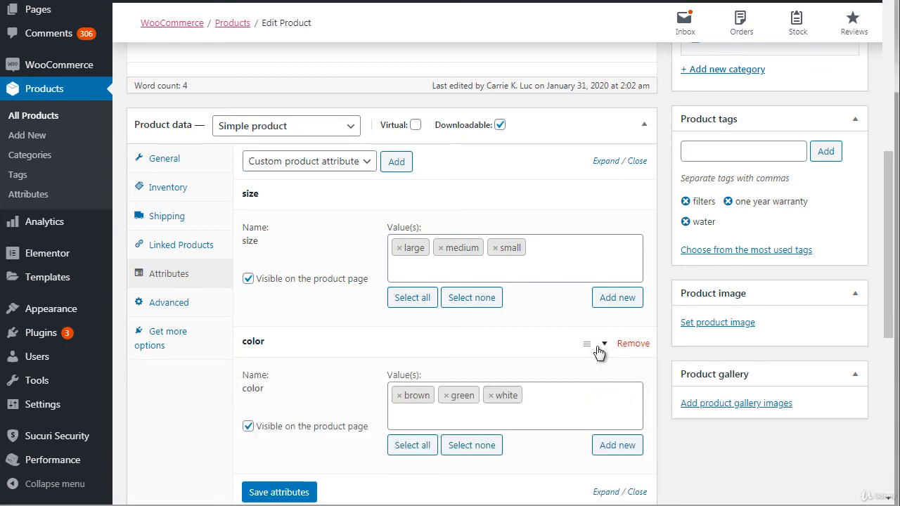
scroll(565, 61, up, 6)
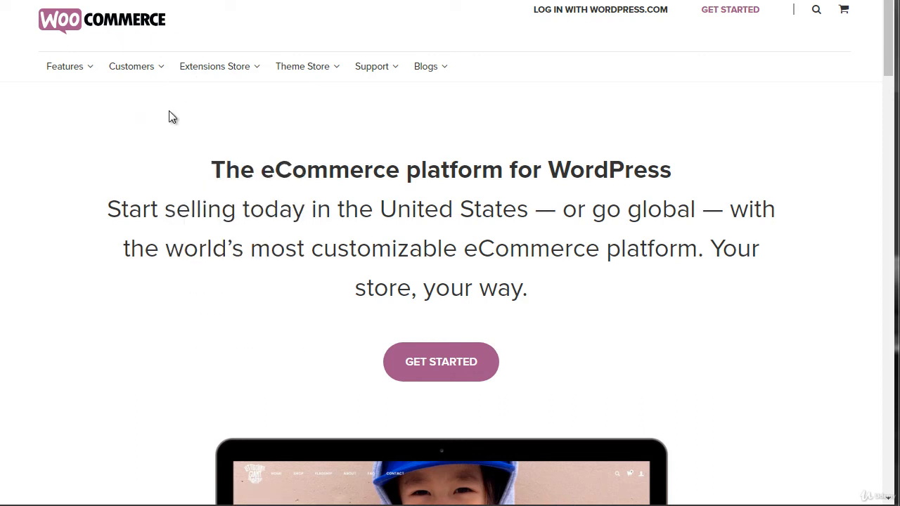
Step: On the WooCommerce website, review the Extensions Store categories and open the Subscriptions category in a new tab
mouse_move(211, 83)
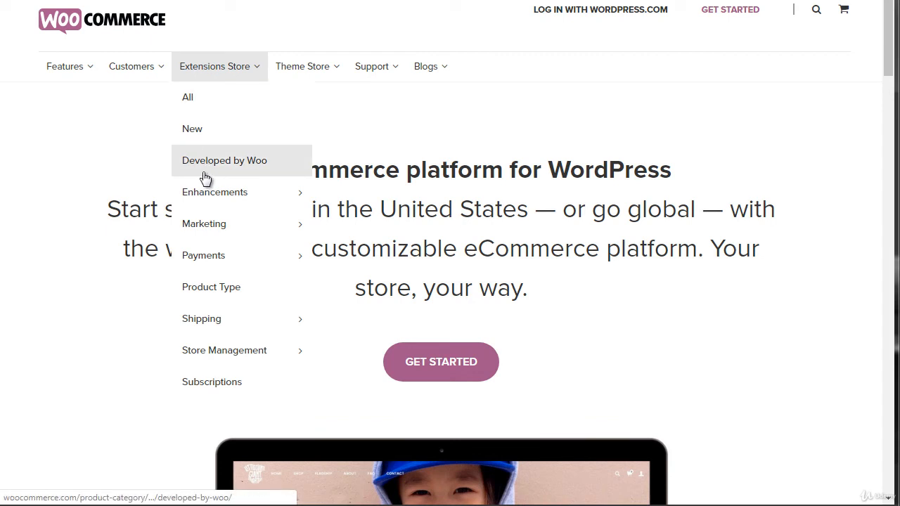
mouse_move(213, 256)
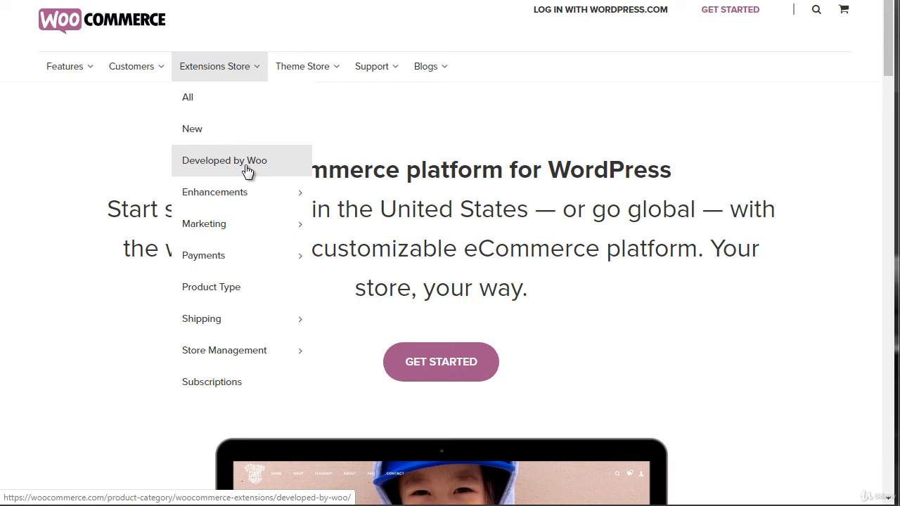
mouse_move(208, 200)
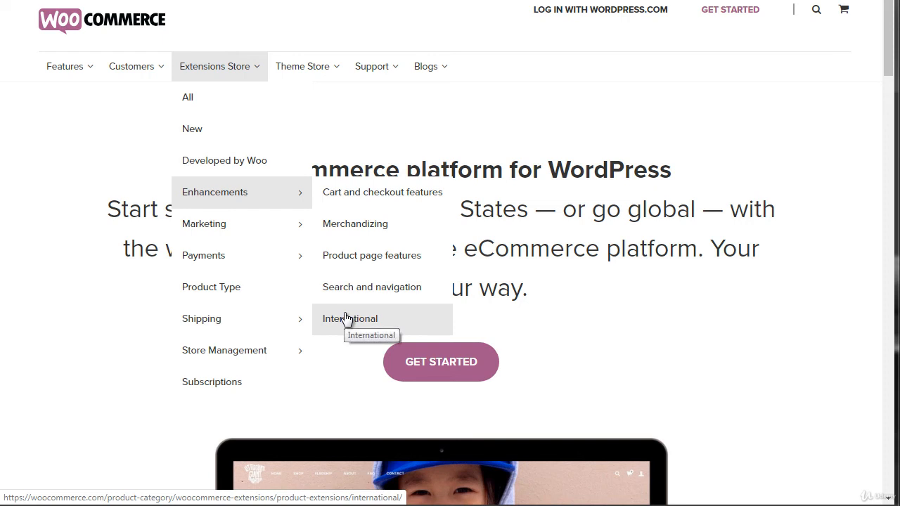
mouse_move(235, 225)
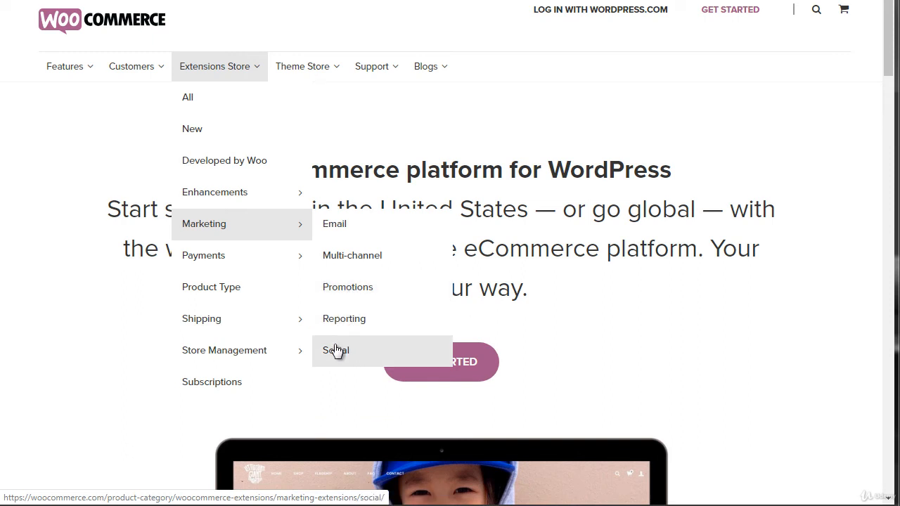
mouse_move(248, 266)
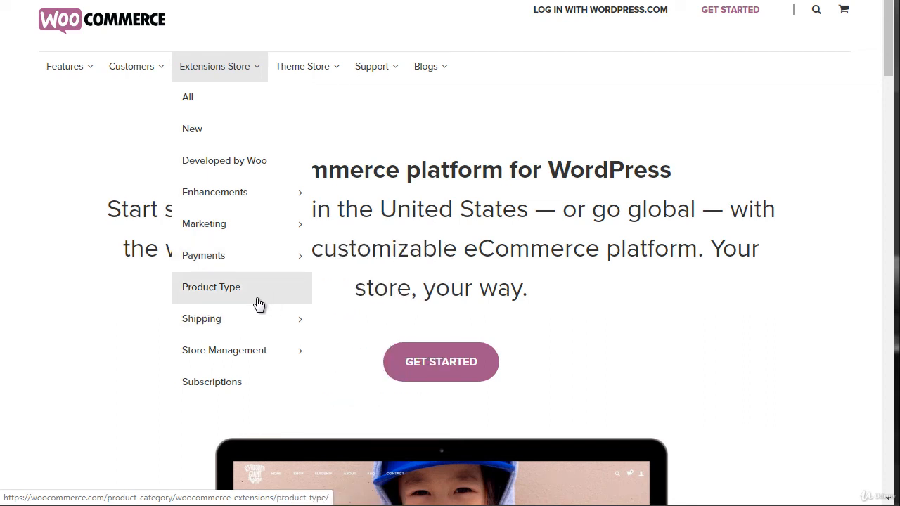
mouse_move(249, 326)
mouse_move(239, 352)
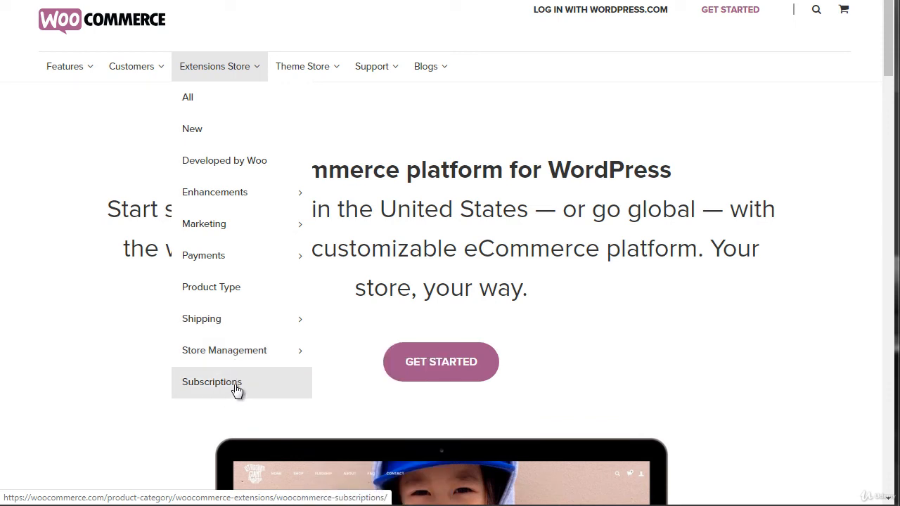
right_click(226, 384)
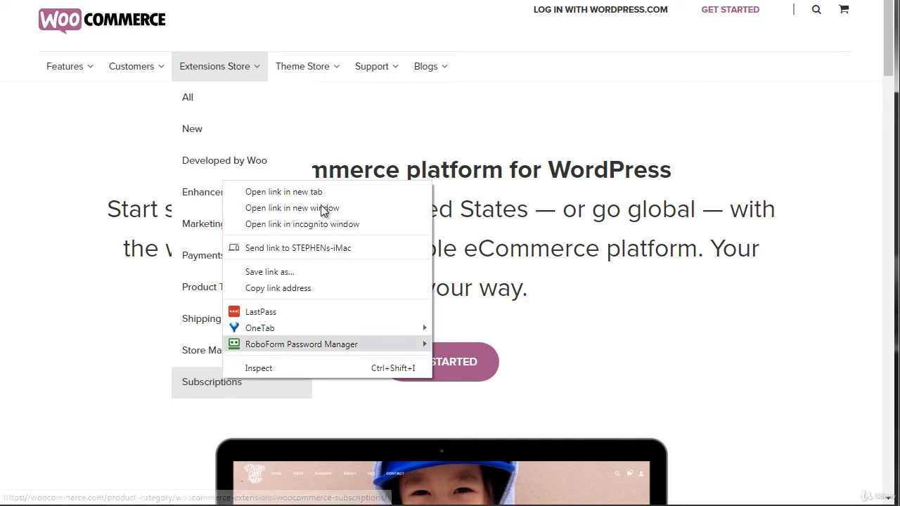
click(320, 185)
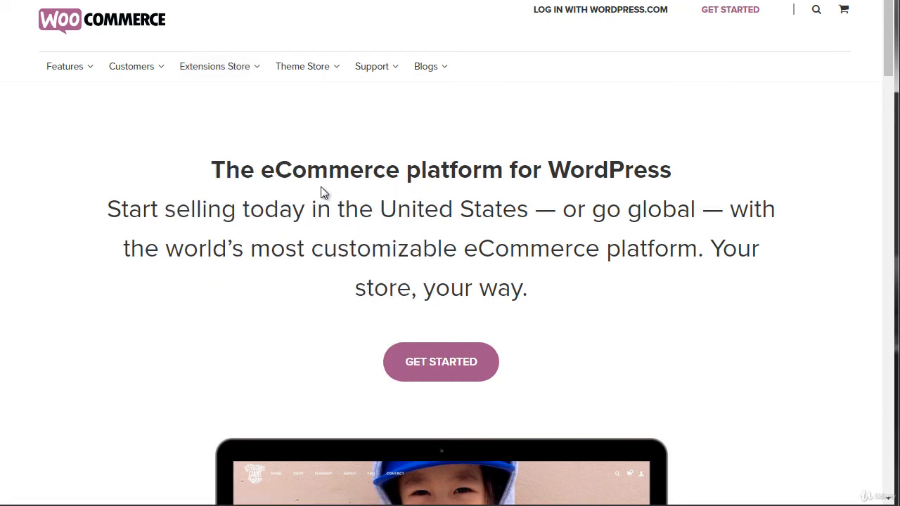
Step: Open the list of all WooCommerce extensions and examine the popular and listed extensions with their prices
mouse_move(215, 67)
click(206, 103)
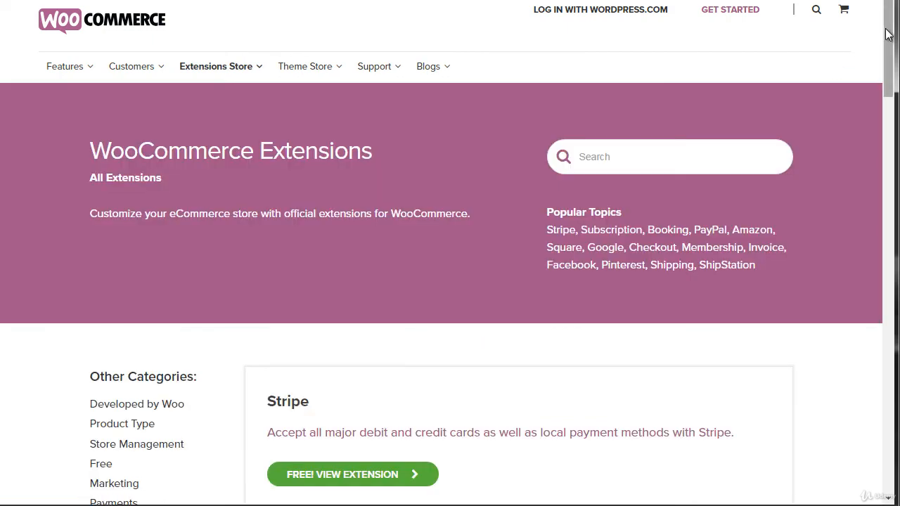
drag(889, 36, 889, 66)
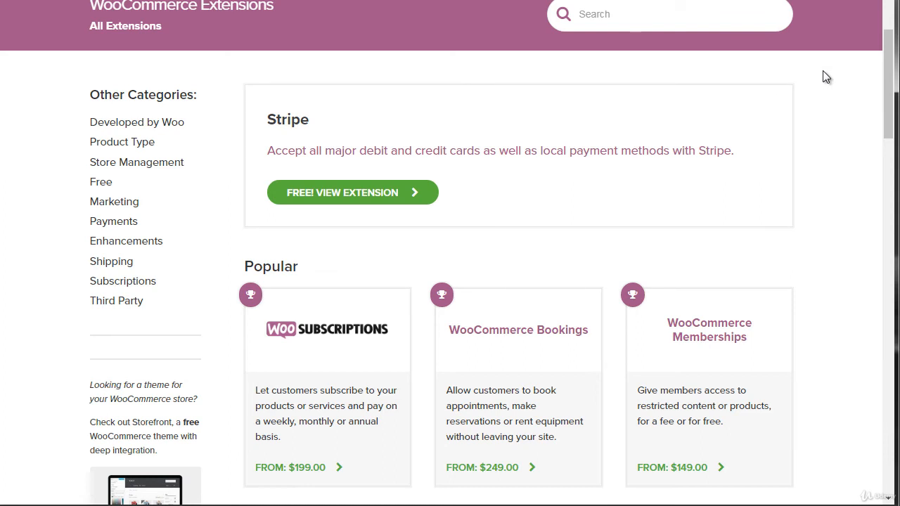
drag(891, 91, 890, 127)
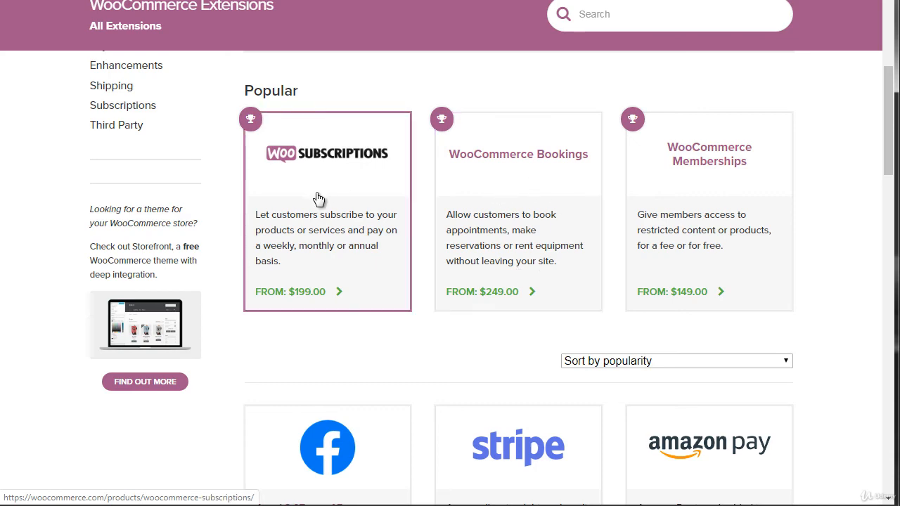
drag(890, 123, 891, 188)
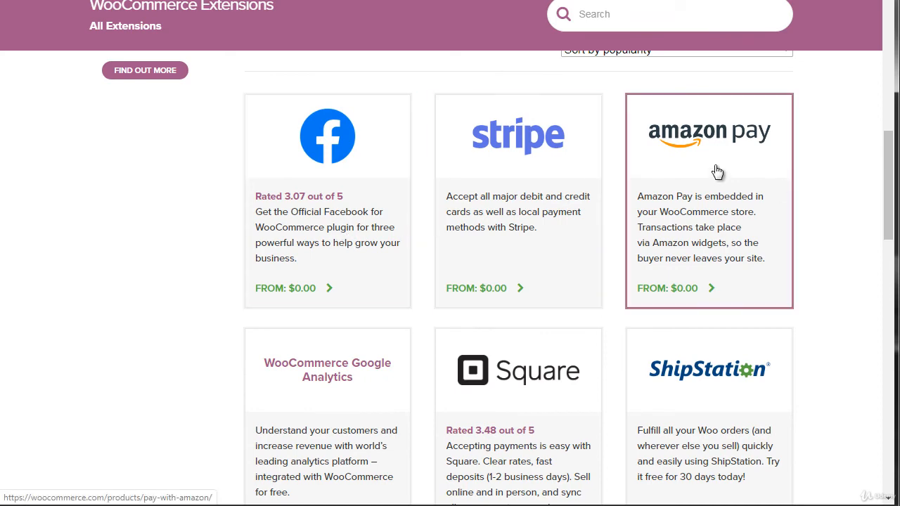
scroll(888, 207, down, 2)
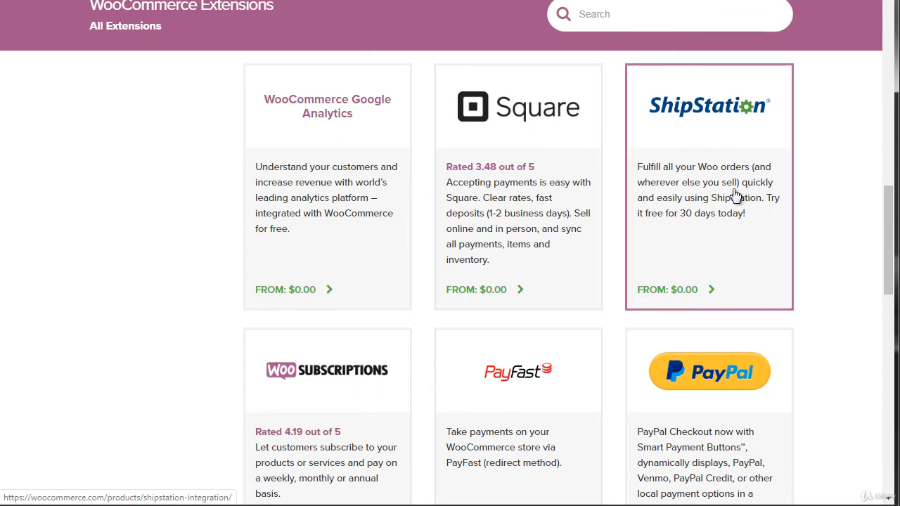
drag(885, 215, 886, 216)
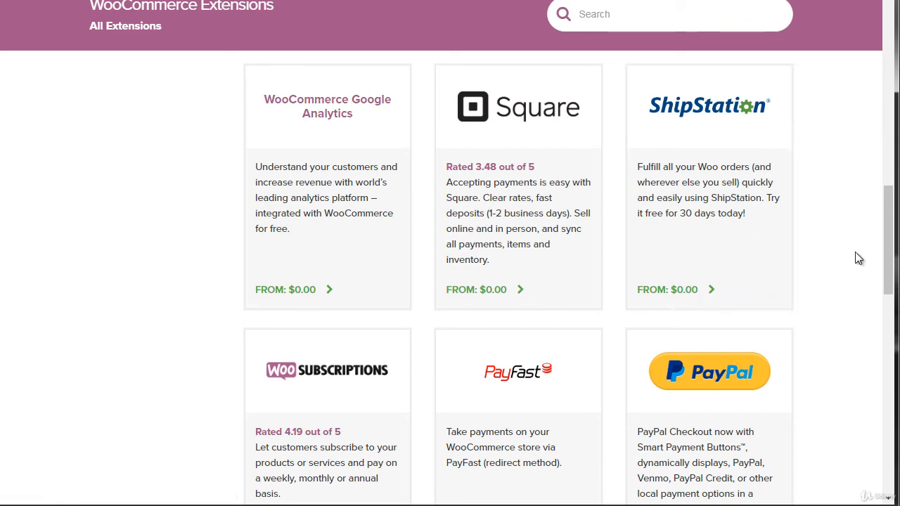
drag(888, 244, 890, 352)
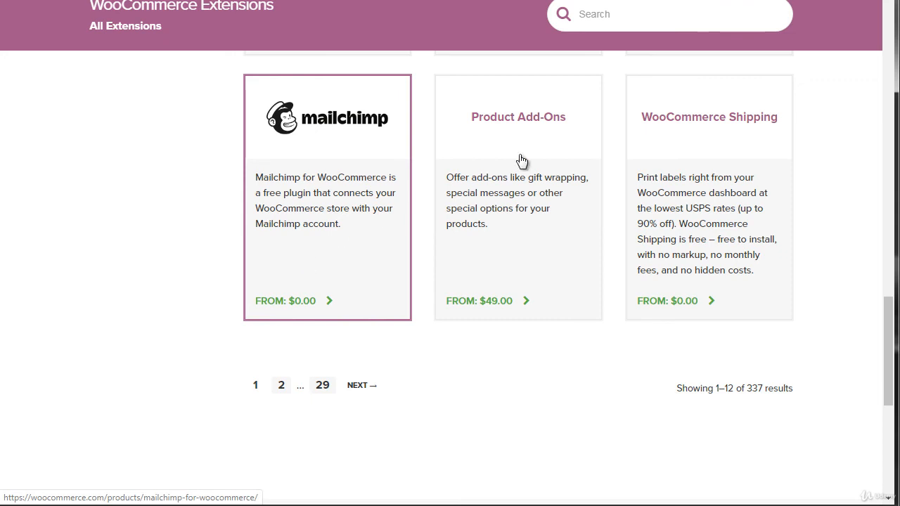
drag(889, 352, 887, 129)
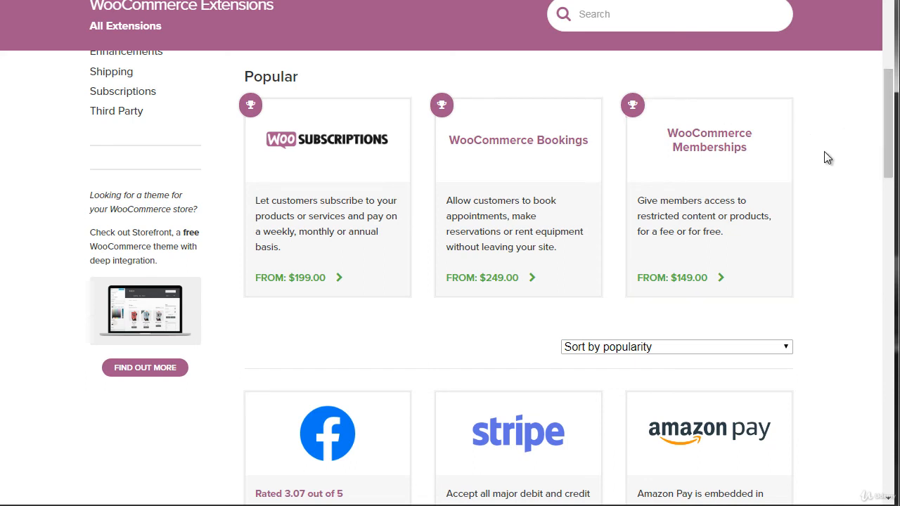
drag(894, 155, 885, 150)
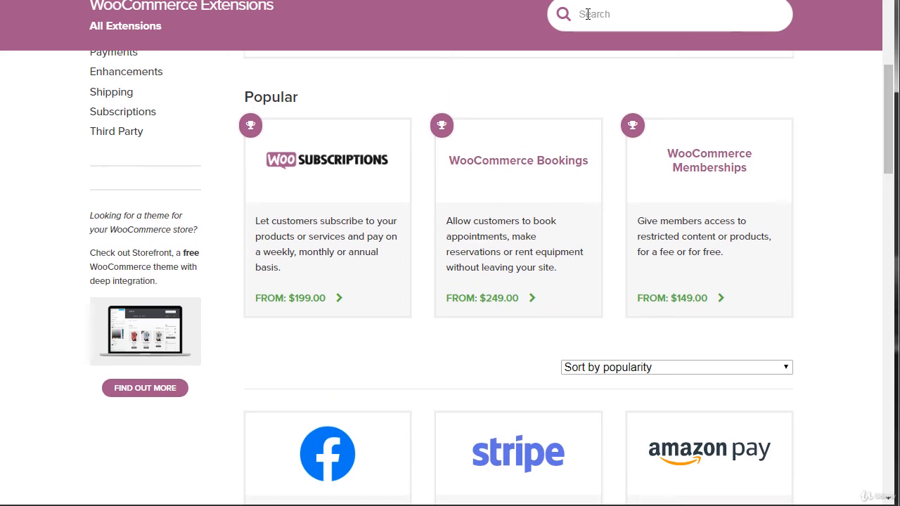
Step: Search the WooCommerce extensions for subscription
click(588, 14)
text(subscription)
double_click(586, 13)
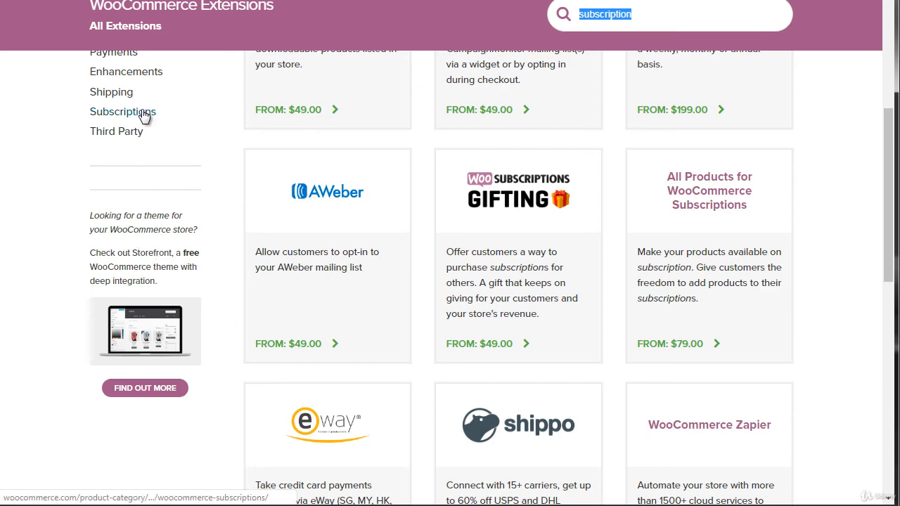
Step: Rerun the extension search for subscription and examine the descriptions and prices of the matching WooCommerce extensions
click(670, 15)
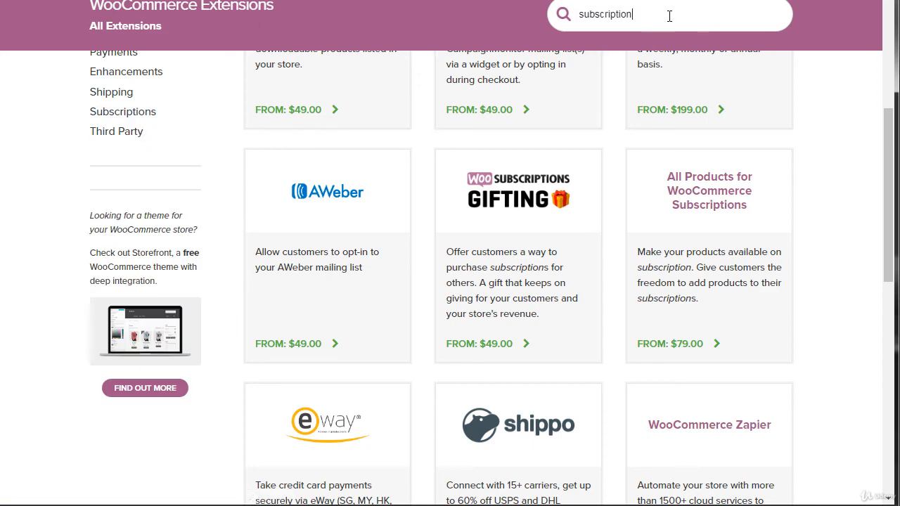
key(Return)
drag(888, 158, 884, 102)
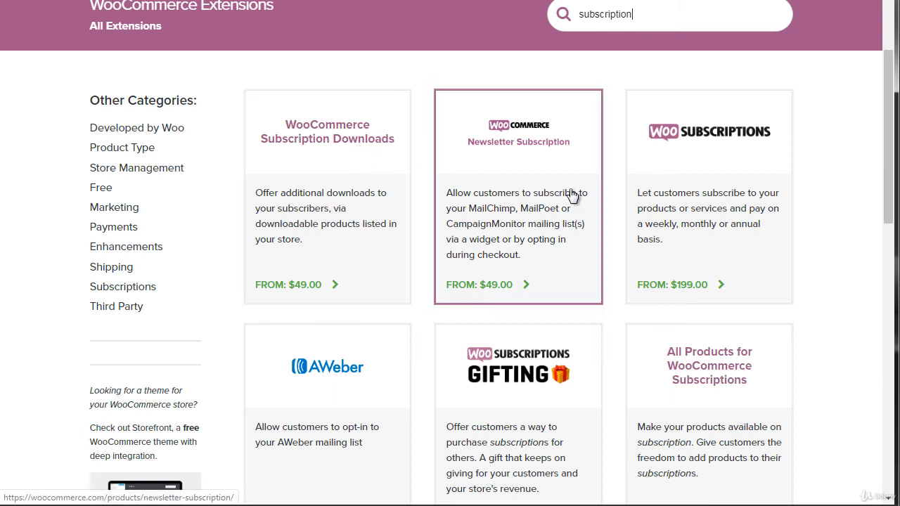
drag(889, 135, 888, 199)
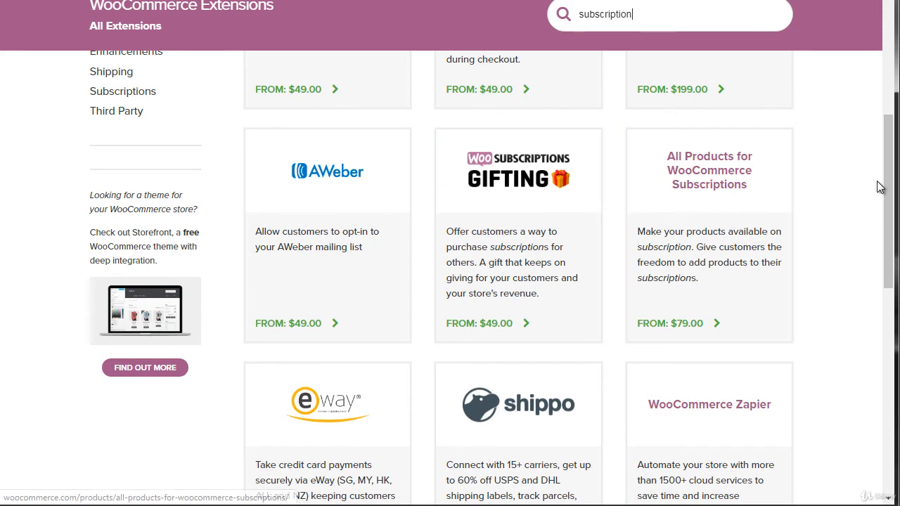
drag(893, 190, 890, 208)
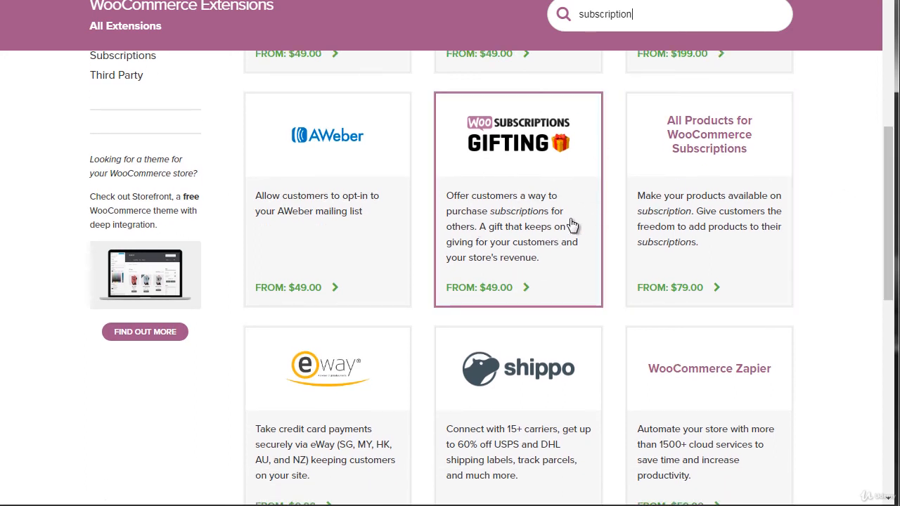
drag(890, 187, 890, 248)
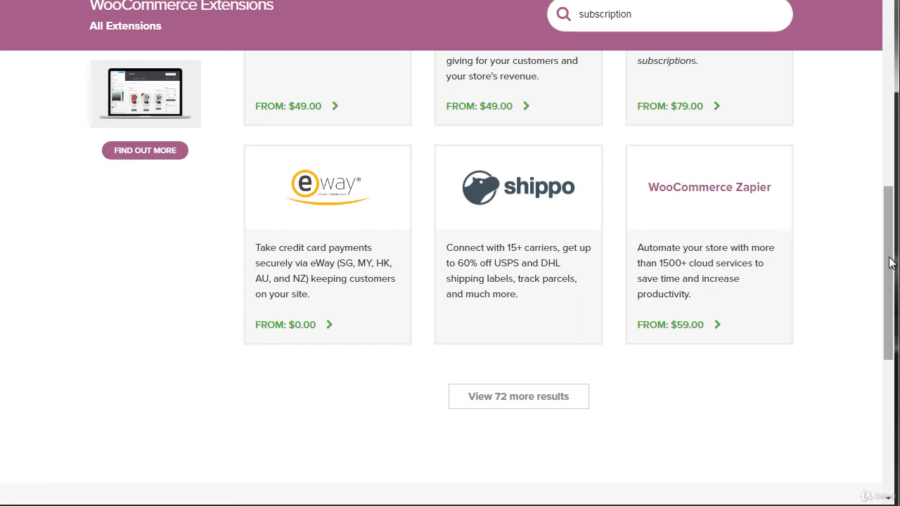
drag(889, 265, 884, 141)
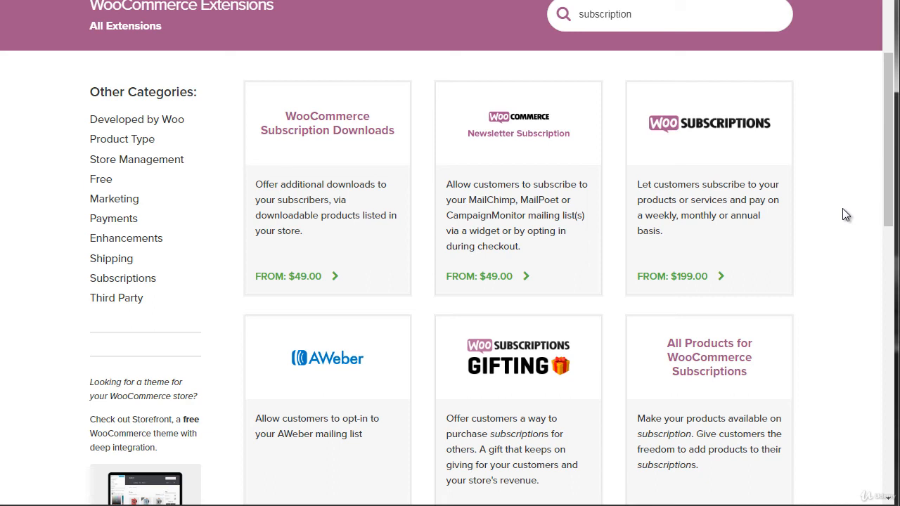
mouse_move(115, 201)
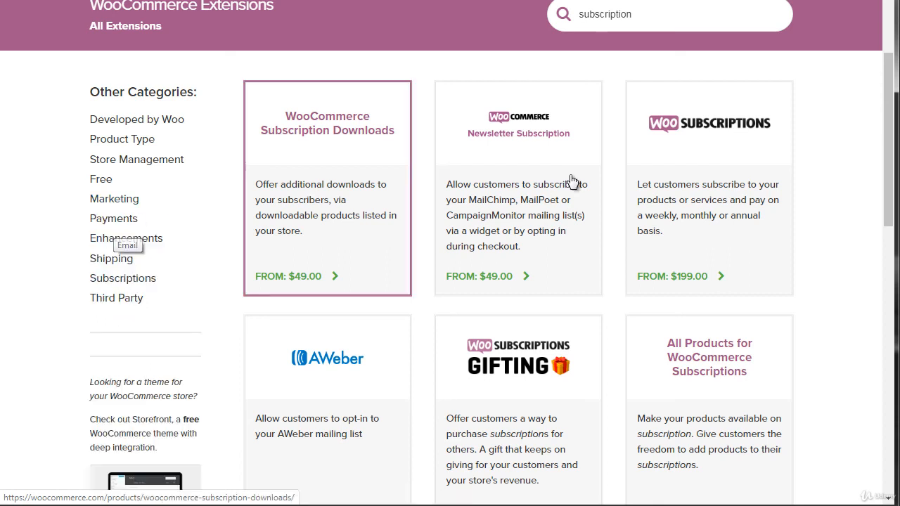
drag(890, 169, 891, 174)
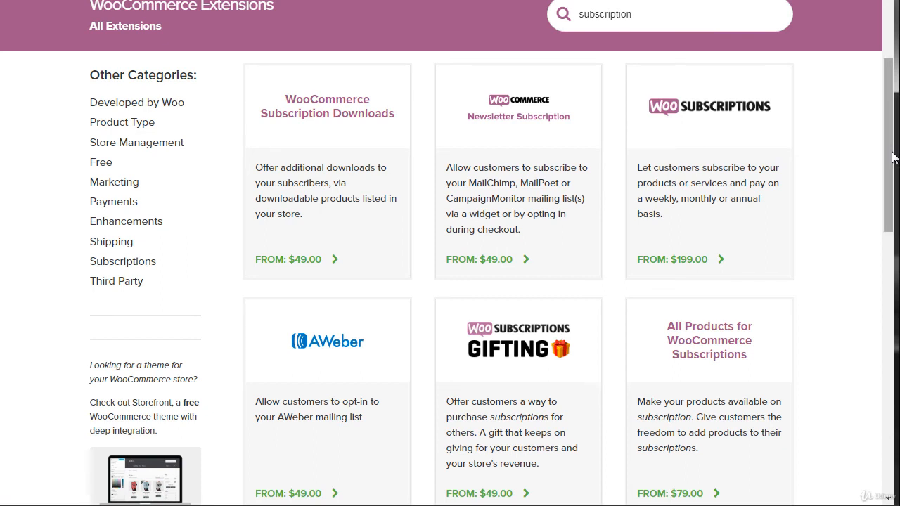
drag(890, 157, 890, 150)
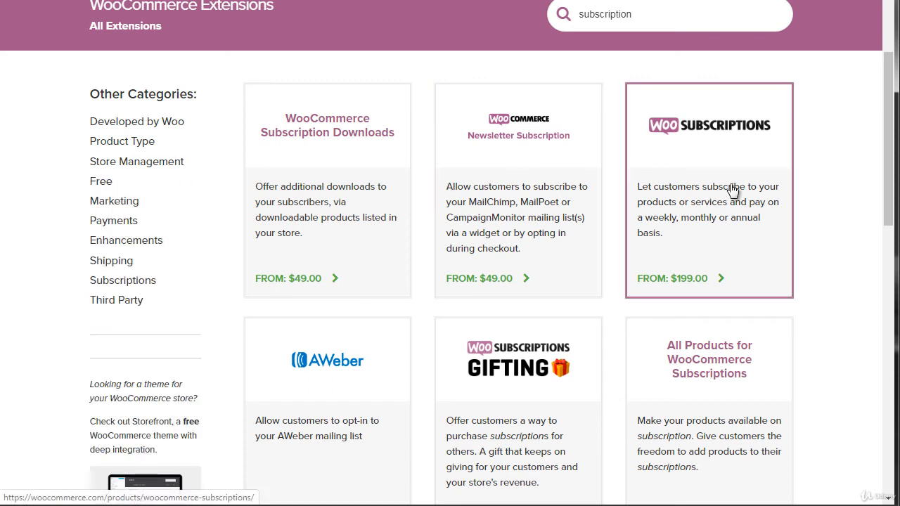
drag(888, 151, 859, 152)
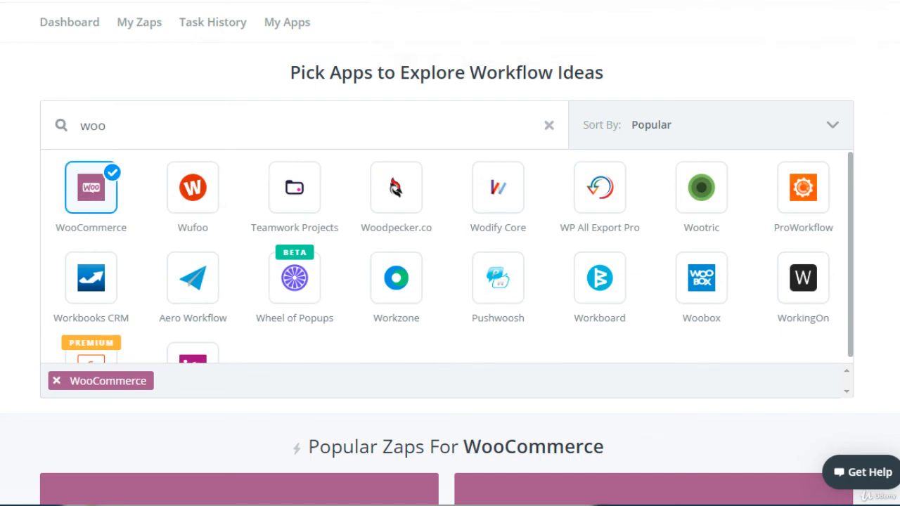
Step: On Zapier, browse the popular Zaps for WooCommerce down to the end of the list and examine which apps they connect
scroll(450, 253, down, 6)
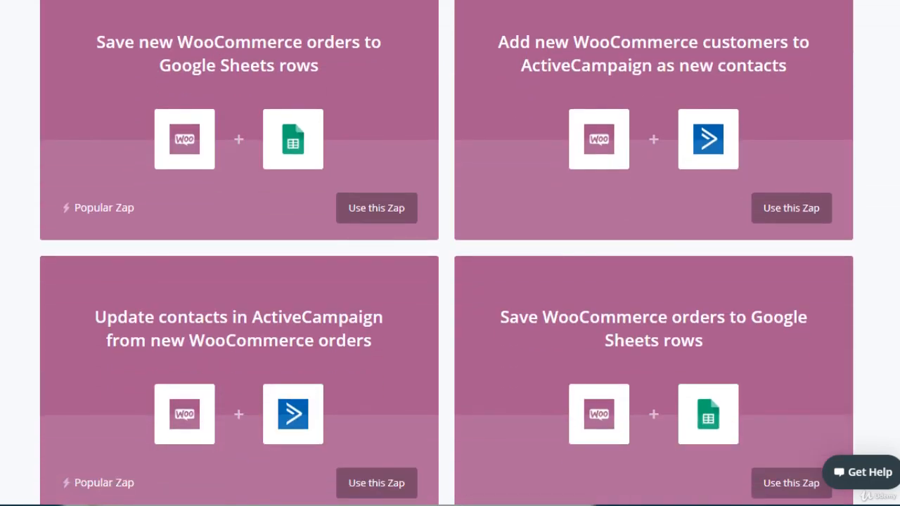
scroll(450, 253, up, 1)
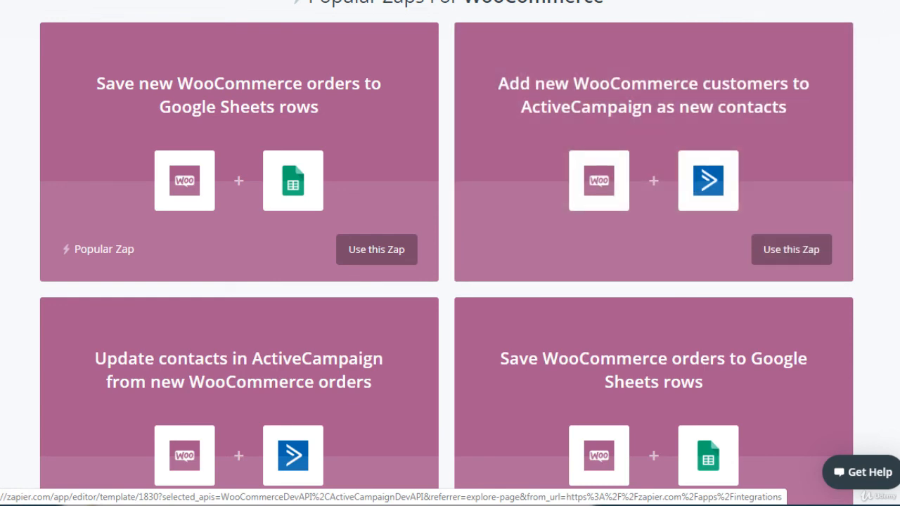
scroll(318, 107, down, 4)
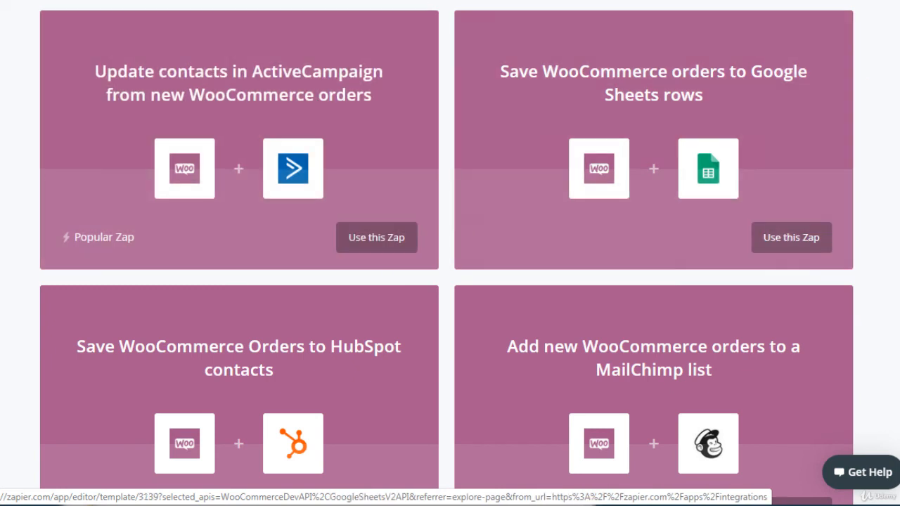
scroll(447, 250, down, 1)
scroll(446, 253, down, 1)
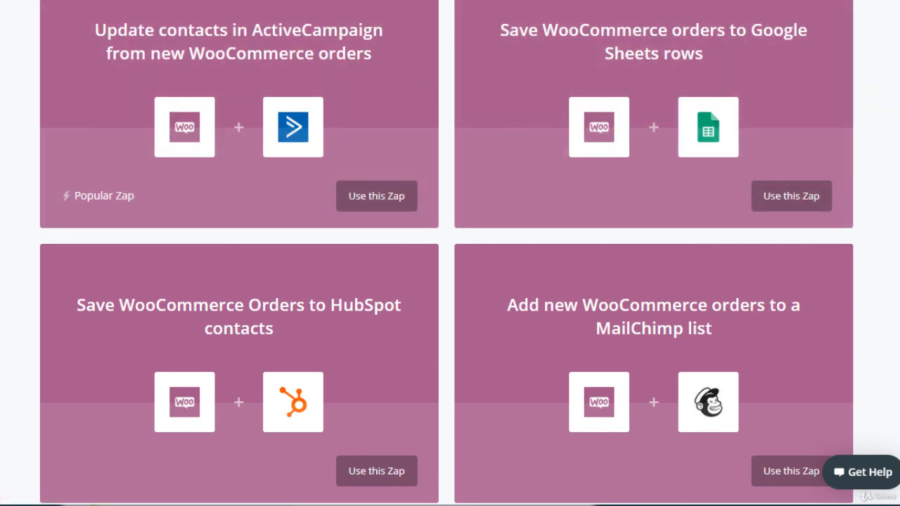
scroll(450, 253, down, 4)
scroll(450, 254, down, 4)
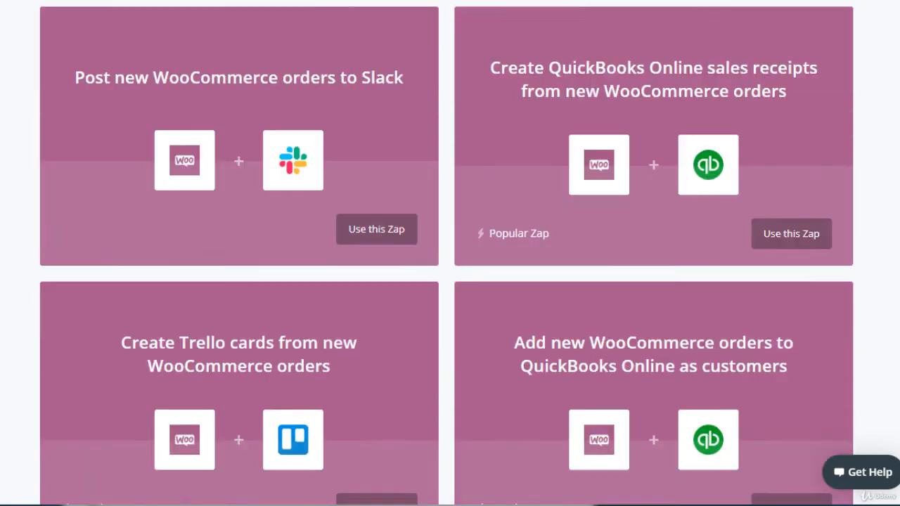
scroll(450, 253, up, 2)
scroll(450, 253, down, 2)
scroll(450, 253, down, 1)
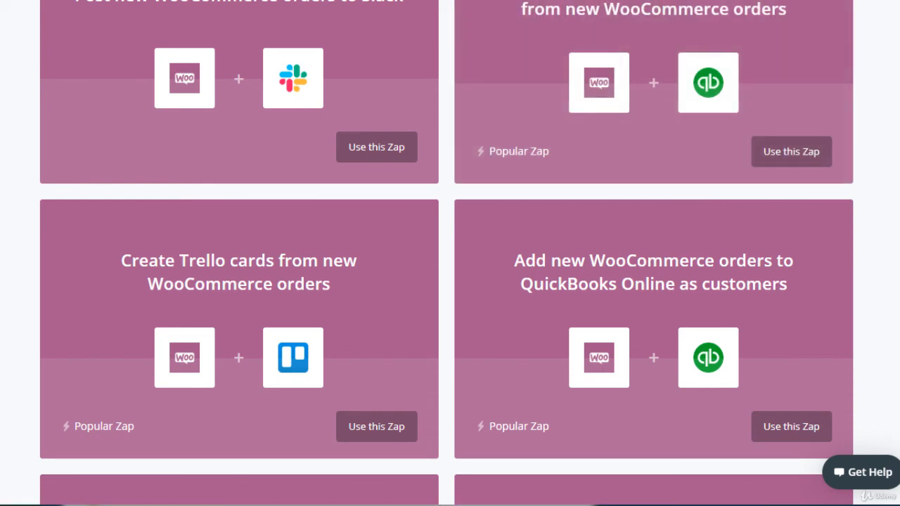
scroll(735, 32, down, 3)
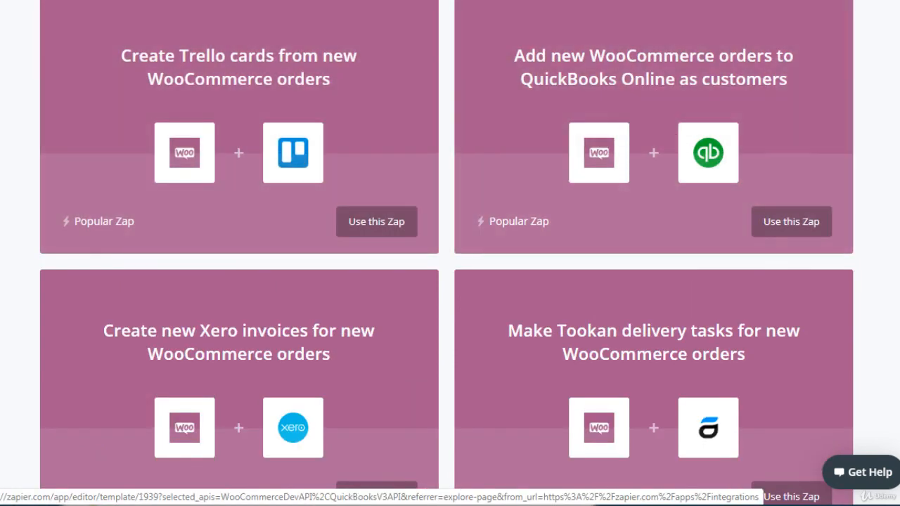
scroll(449, 253, down, 3)
scroll(450, 253, up, 2)
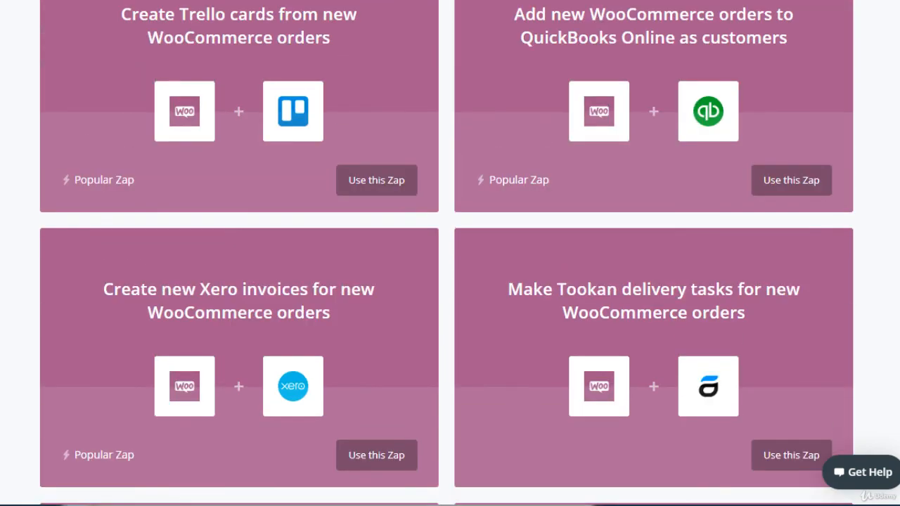
scroll(450, 254, down, 4)
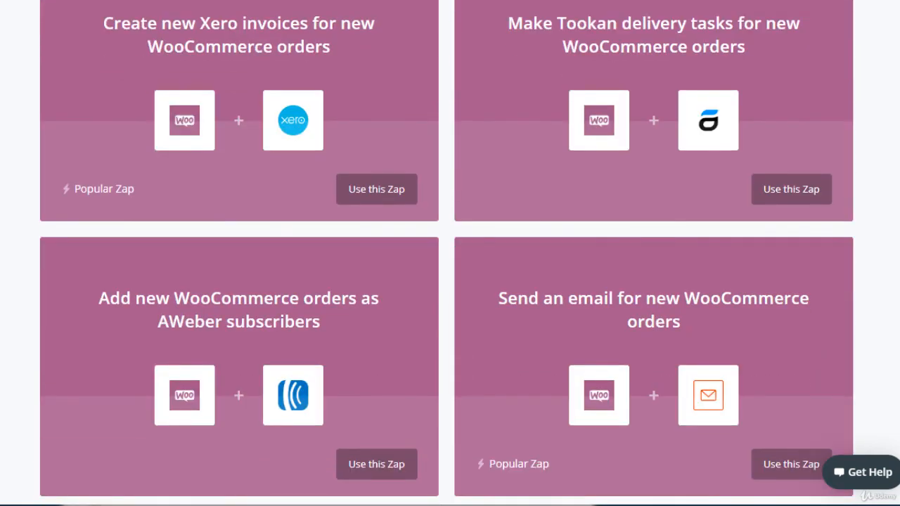
scroll(450, 253, up, 1)
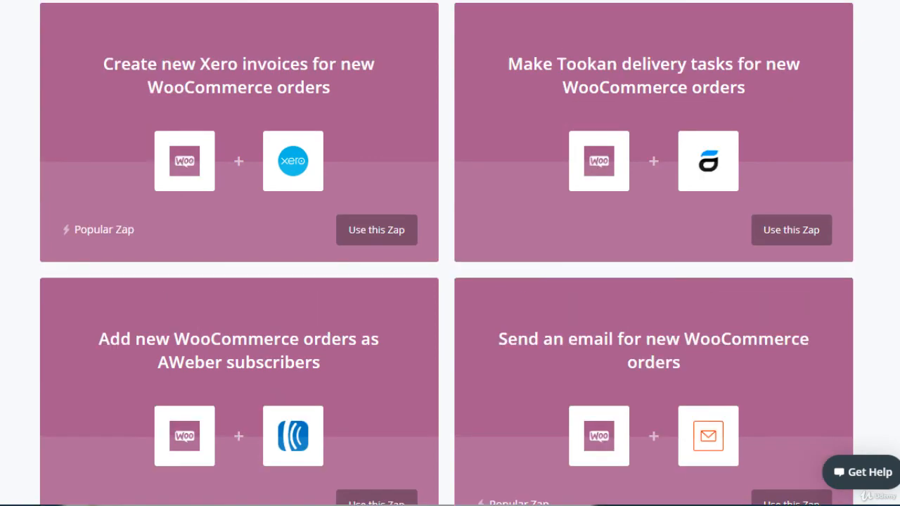
scroll(450, 253, down, 3)
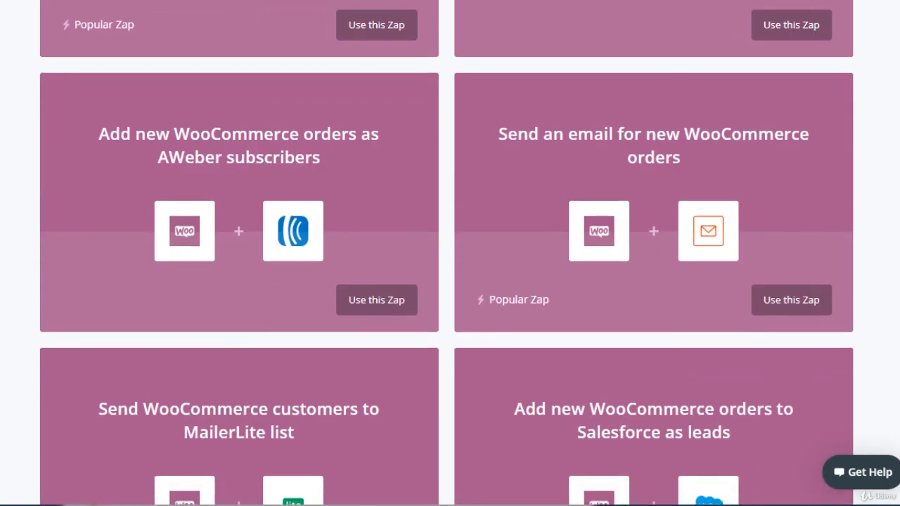
scroll(450, 253, down, 20)
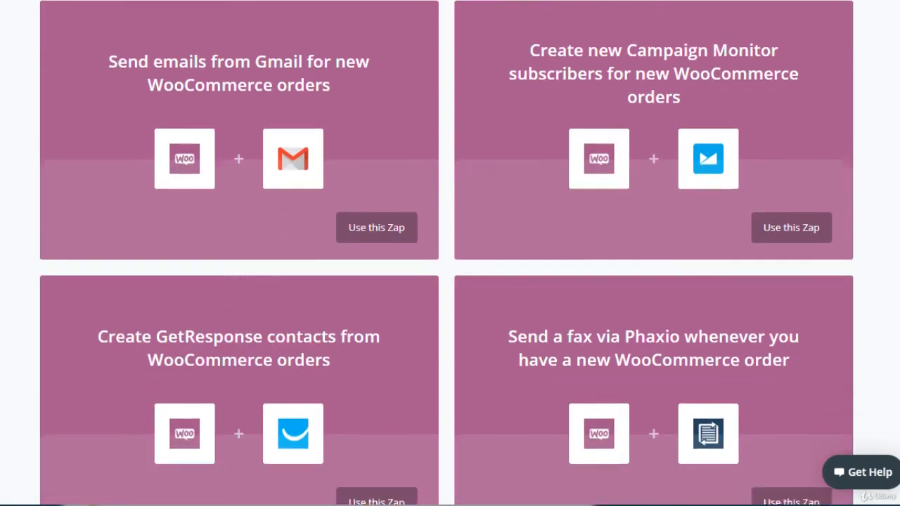
scroll(450, 253, down, 1)
scroll(450, 253, down, 10)
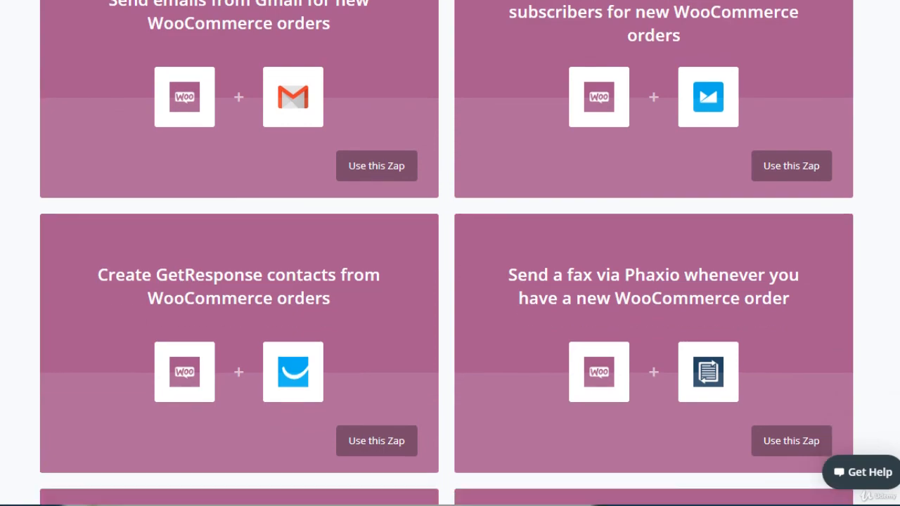
scroll(450, 253, down, 1)
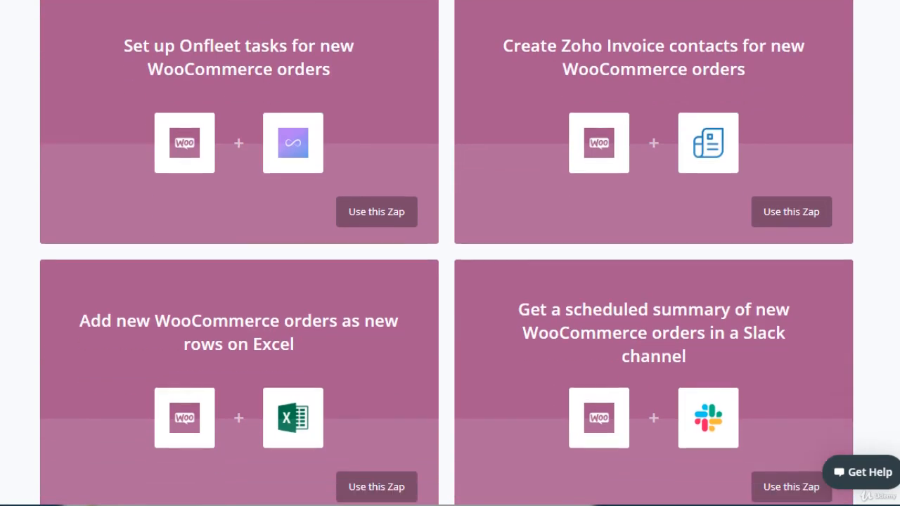
scroll(450, 253, down, 6)
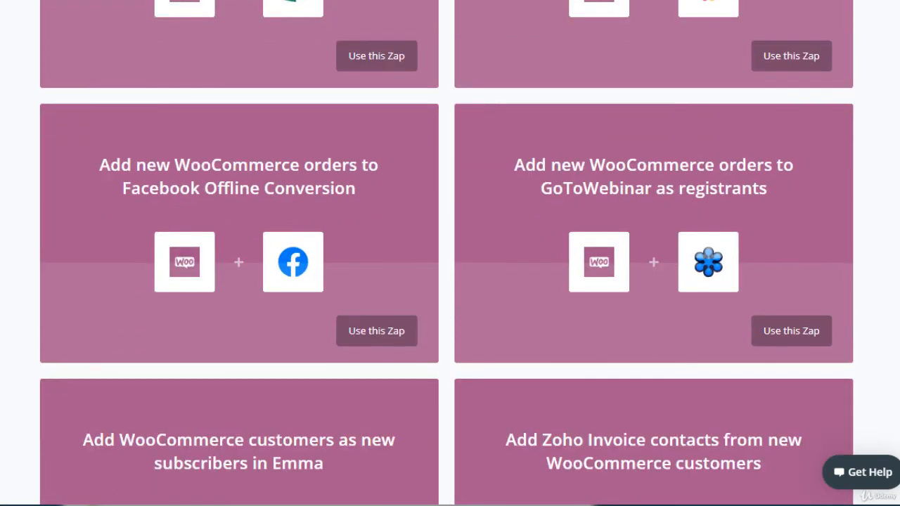
scroll(450, 253, down, 6)
scroll(450, 253, up, 6)
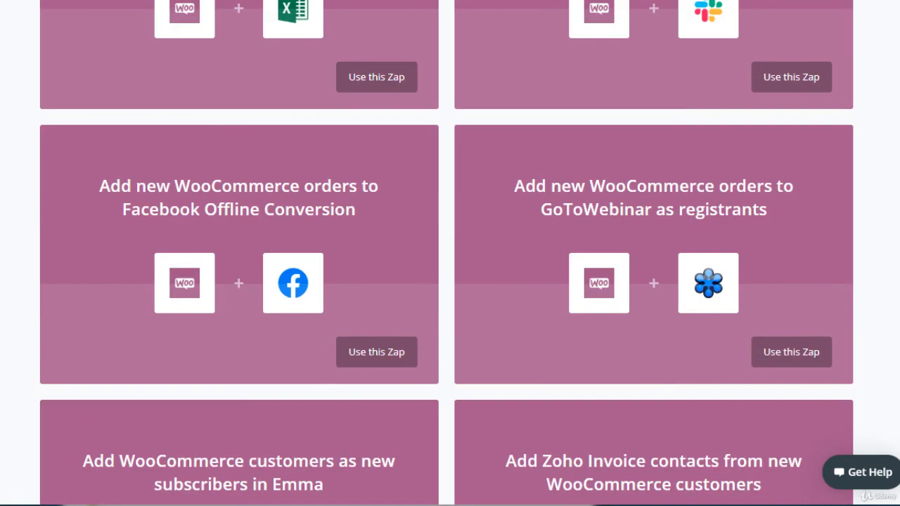
scroll(450, 253, down, 2)
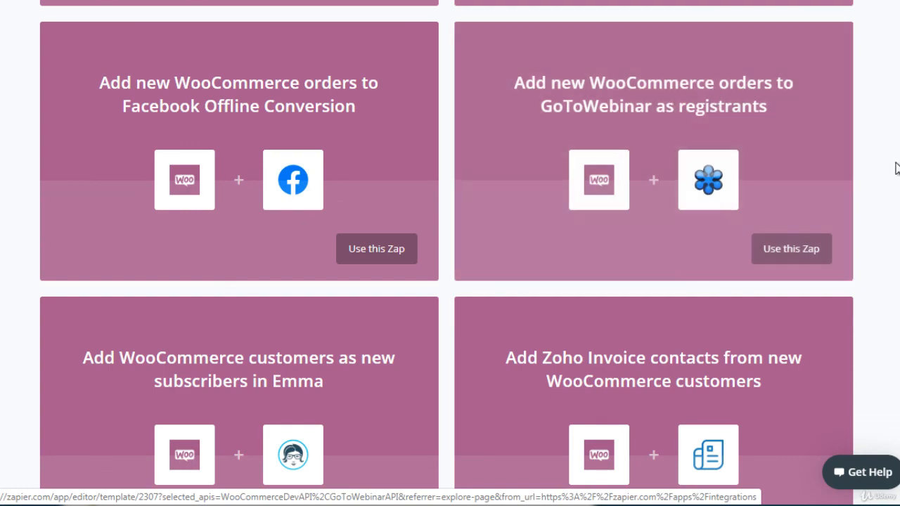
scroll(450, 253, down, 15)
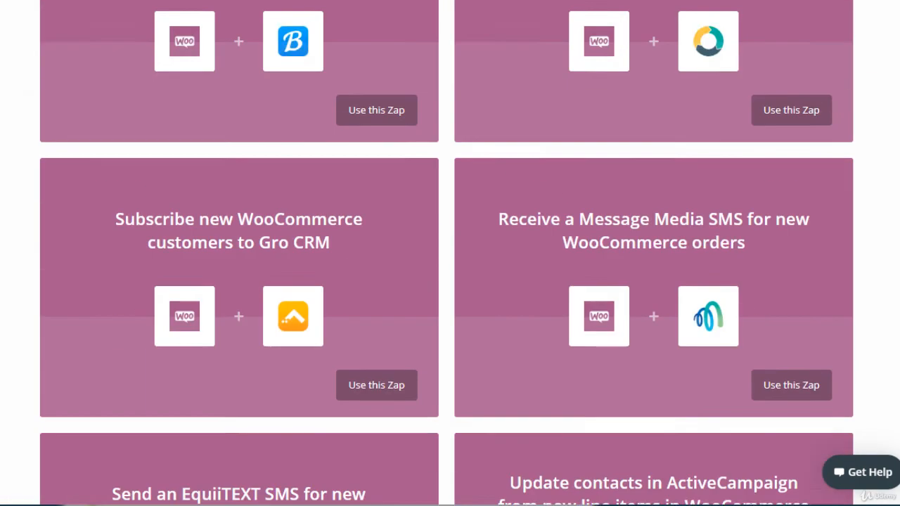
scroll(450, 253, down, 15)
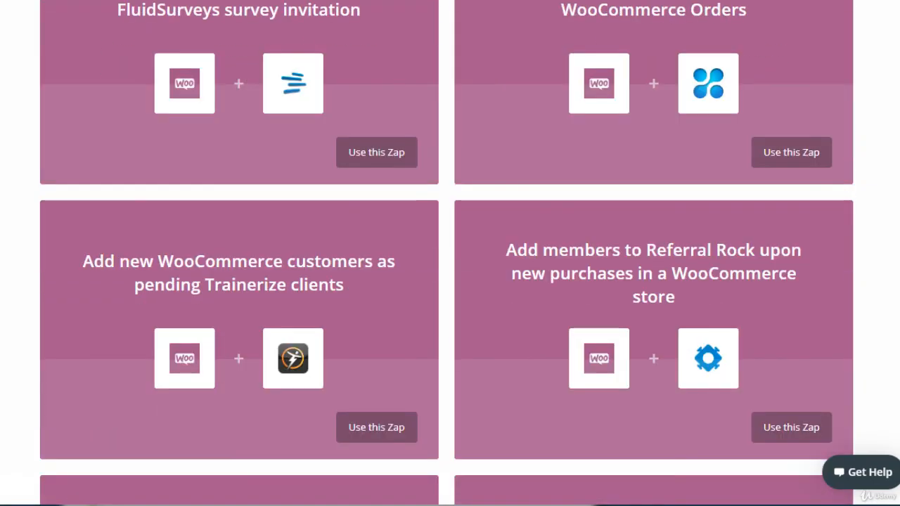
scroll(450, 253, down, 13)
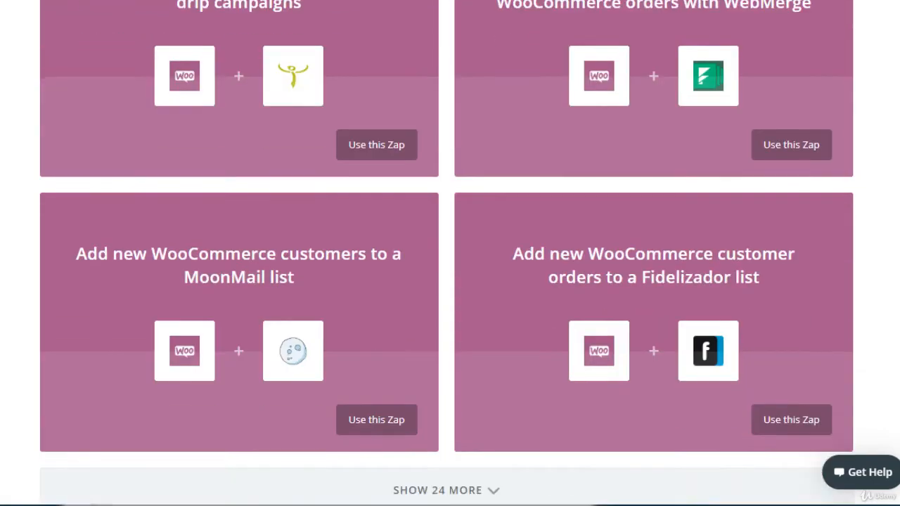
scroll(450, 253, up, 2)
scroll(450, 253, up, 3)
scroll(450, 253, down, 1)
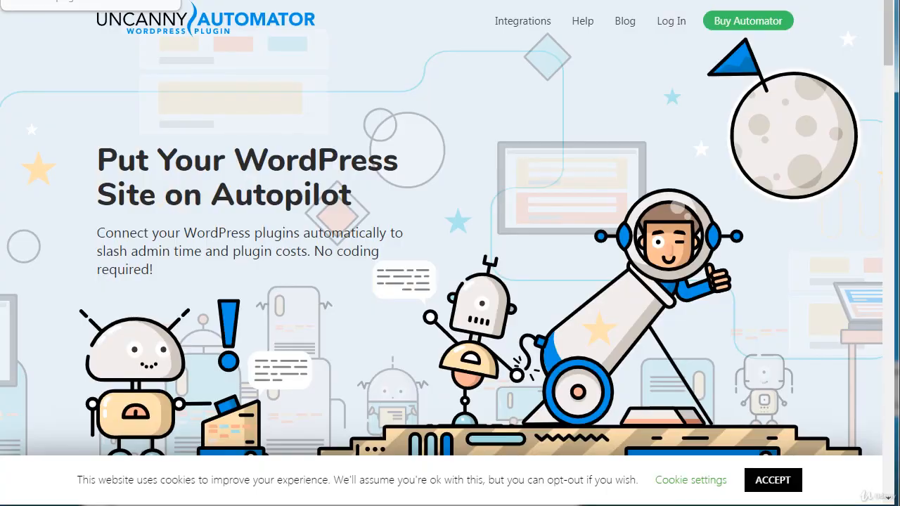
Step: Switch to the Uncanny Automator website, open All Triggers & Actions from its integrations, and examine the listed plugins
click(42, 1)
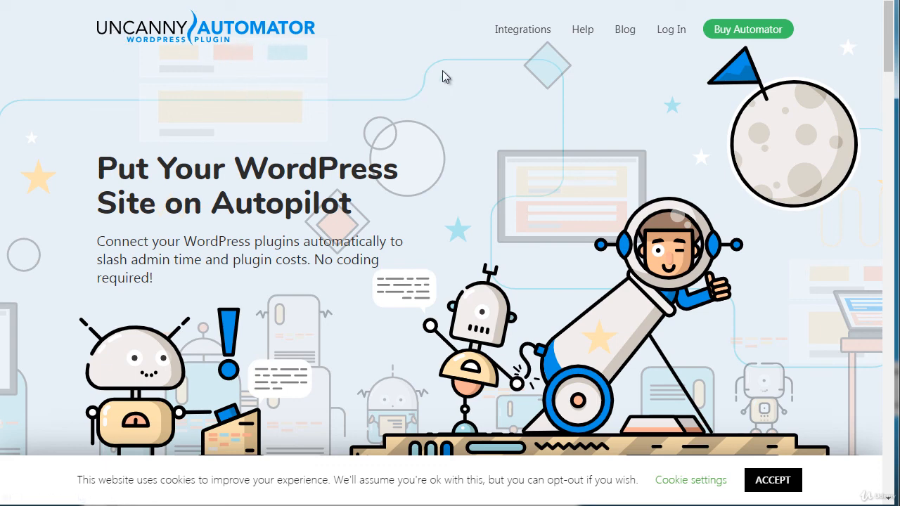
mouse_move(507, 35)
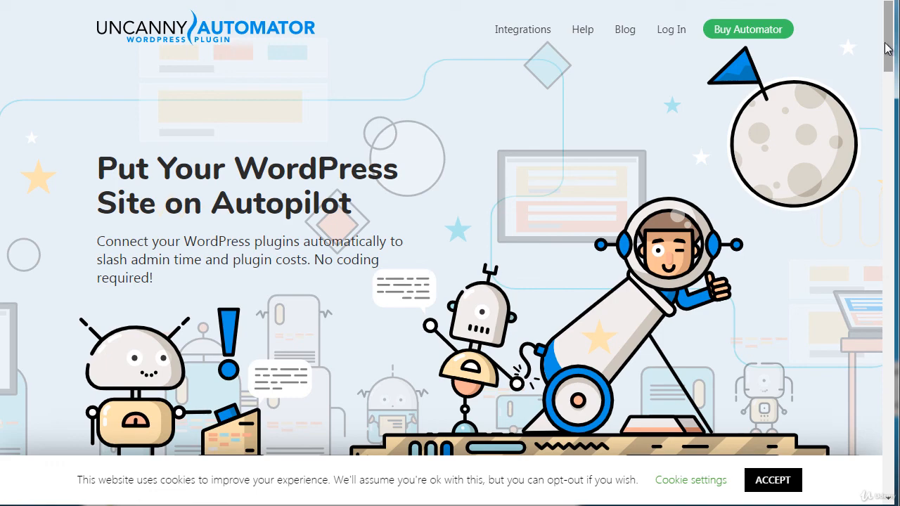
mouse_move(886, 48)
mouse_down()
mouse_move(893, 97)
mouse_move(893, 33)
mouse_up()
click(524, 70)
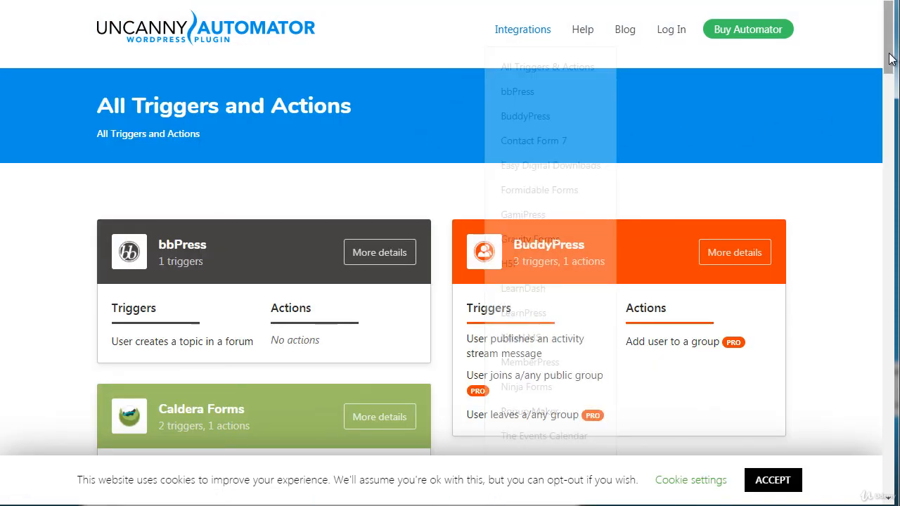
drag(889, 59, 889, 76)
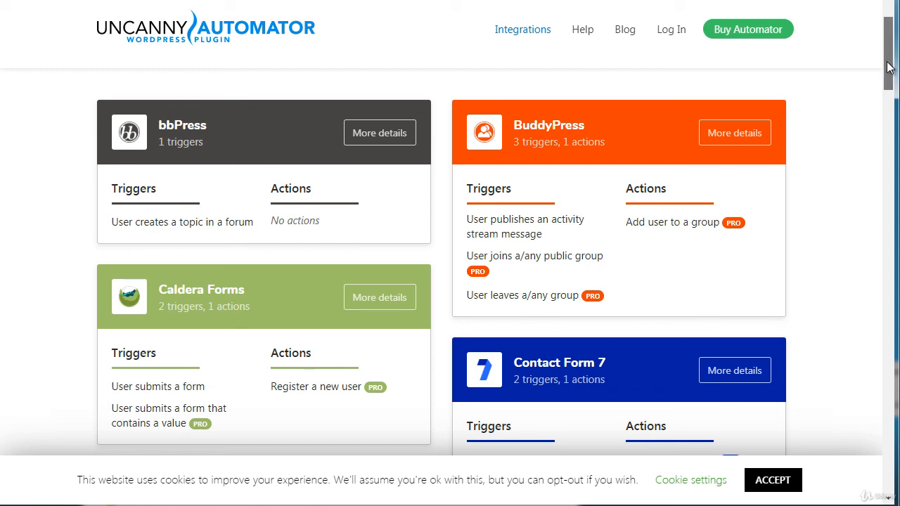
Step: Examine the triggers and actions listed for each plugin from bbPress down to LearnDash, dismissing the newsletter sign-up popup
drag(888, 67, 887, 70)
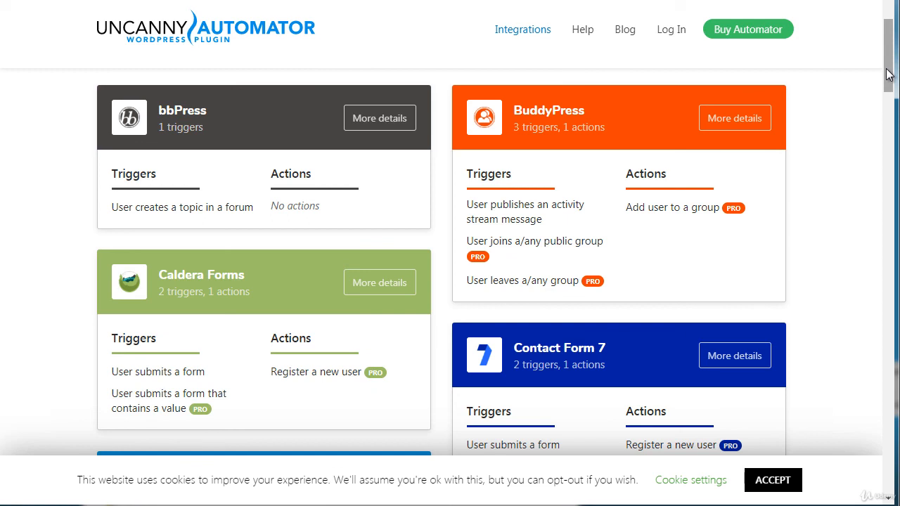
drag(887, 74, 887, 77)
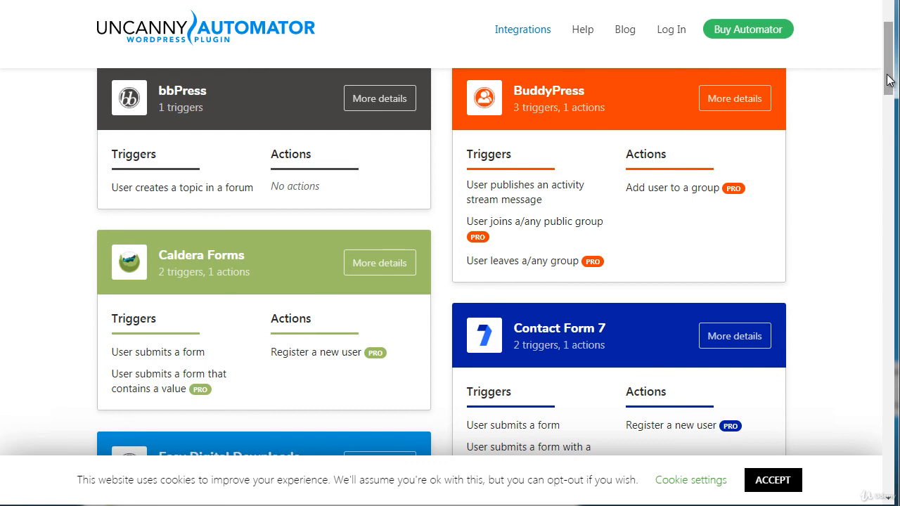
drag(887, 76, 875, 156)
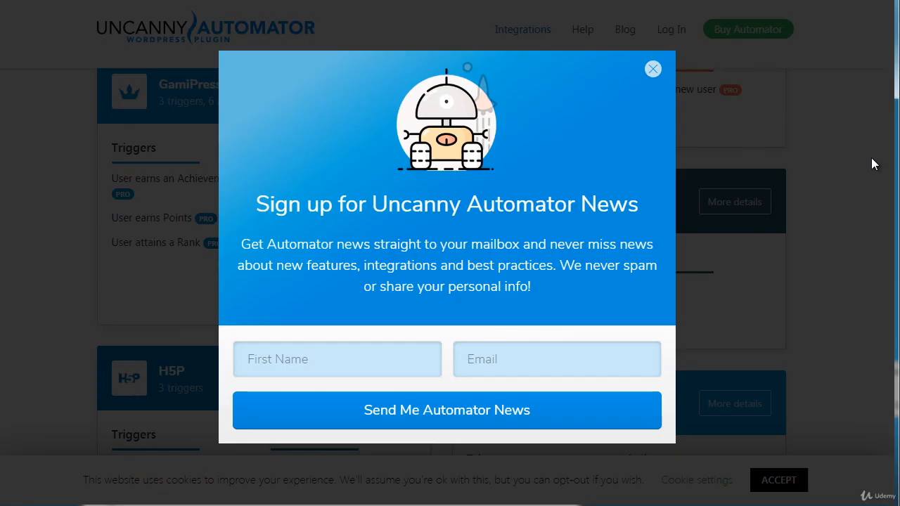
click(653, 69)
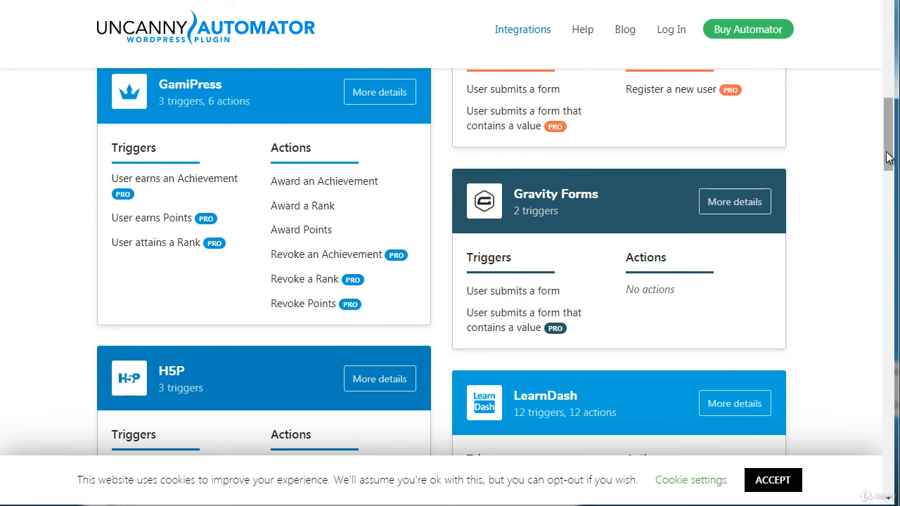
drag(887, 158, 885, 170)
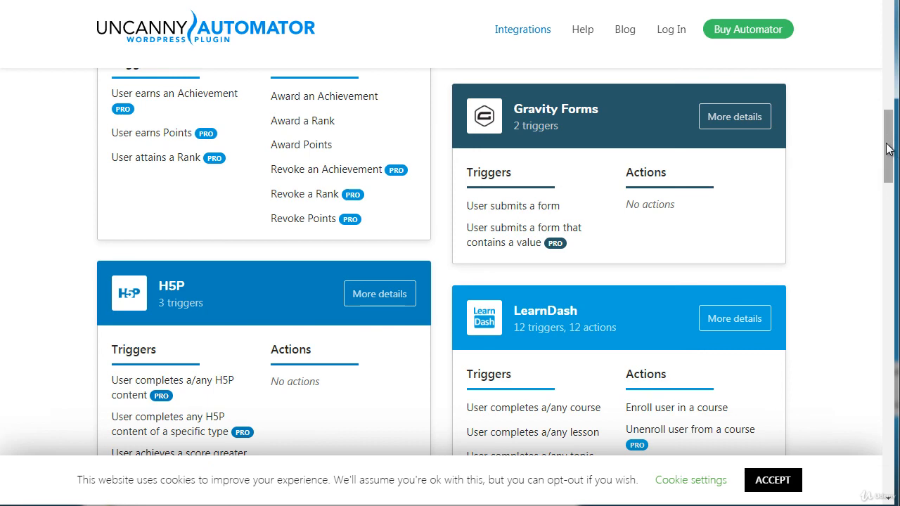
drag(888, 148, 886, 57)
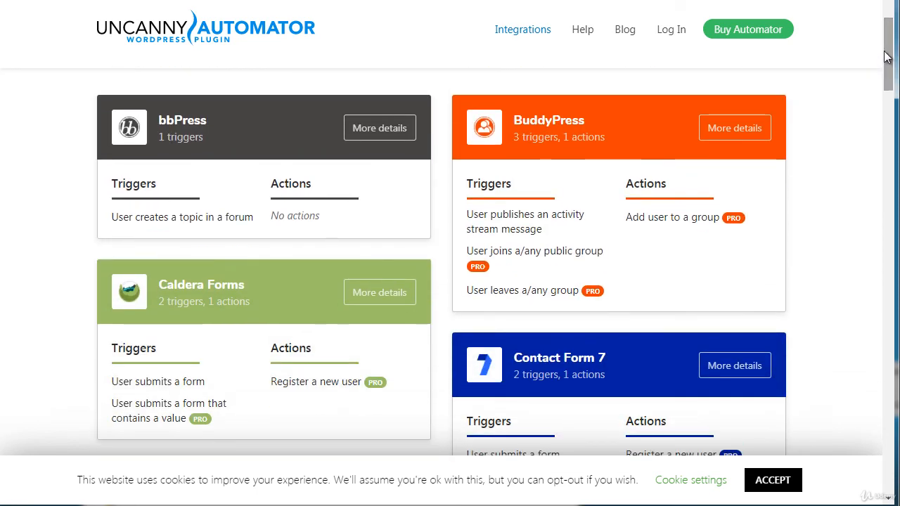
Step: Return to the Uncanny Automator home page, open the Buy Automator pricing page, and compare what the yearly plans include
click(232, 36)
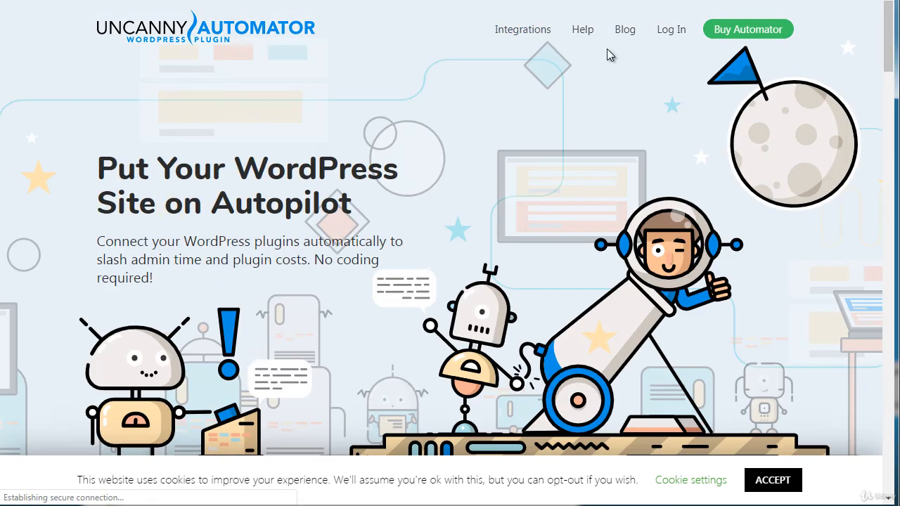
click(763, 30)
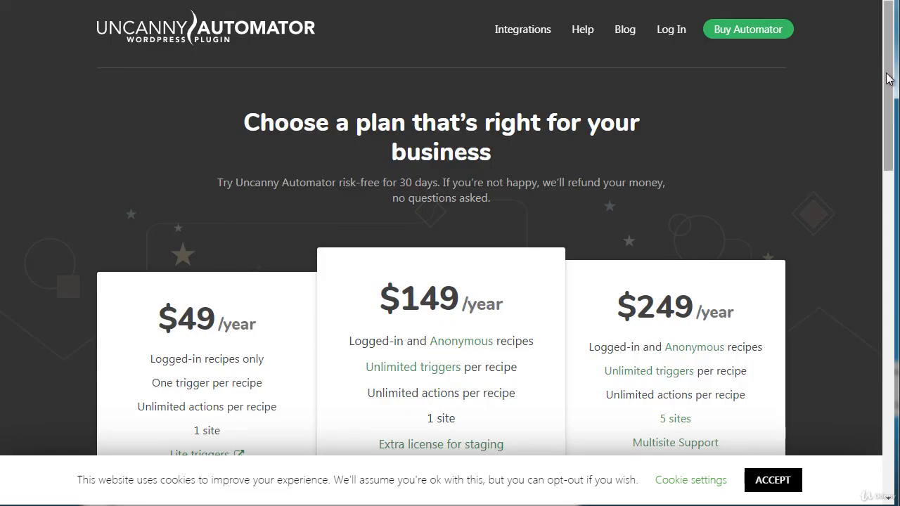
drag(887, 79, 891, 133)
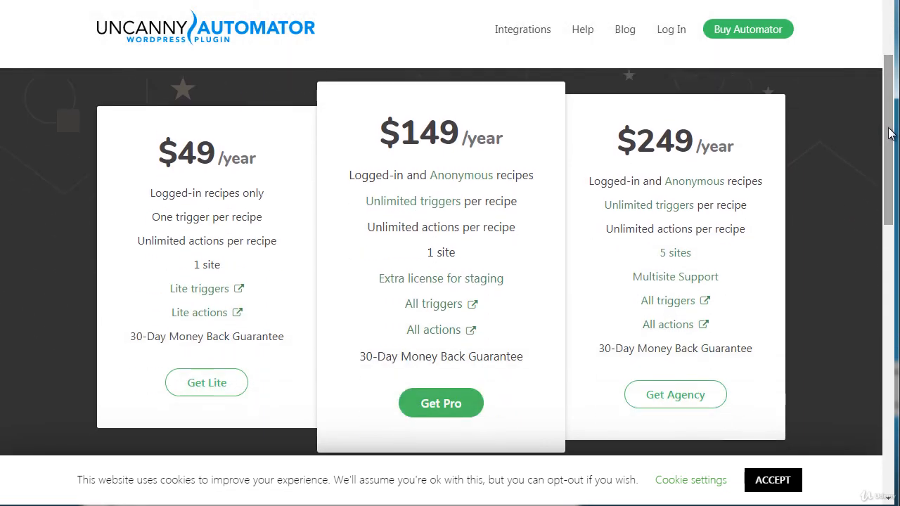